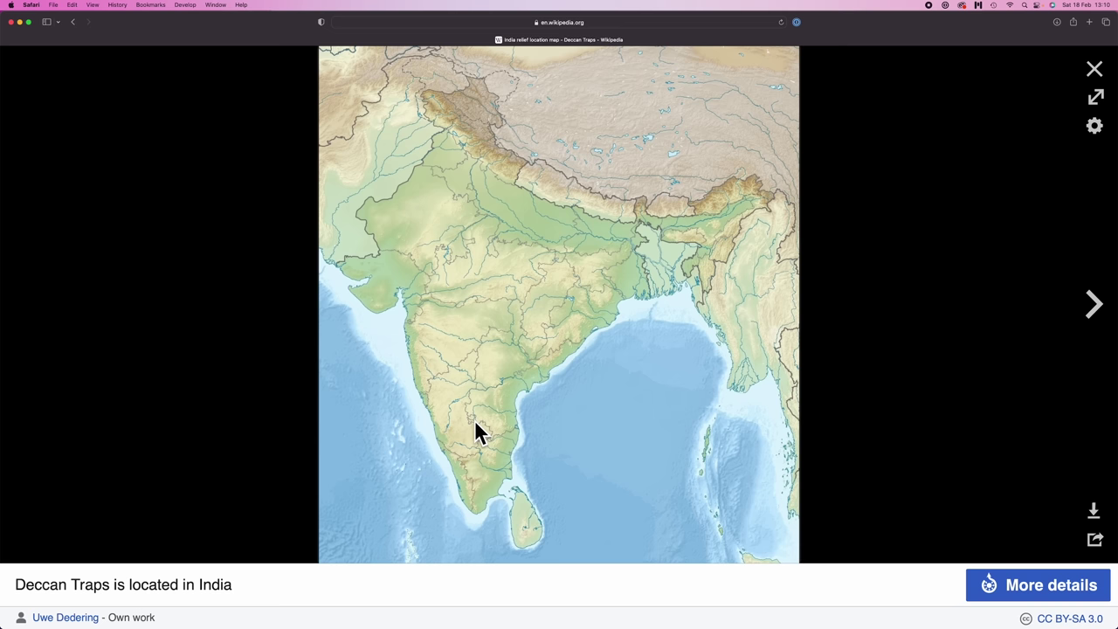
key("Right")
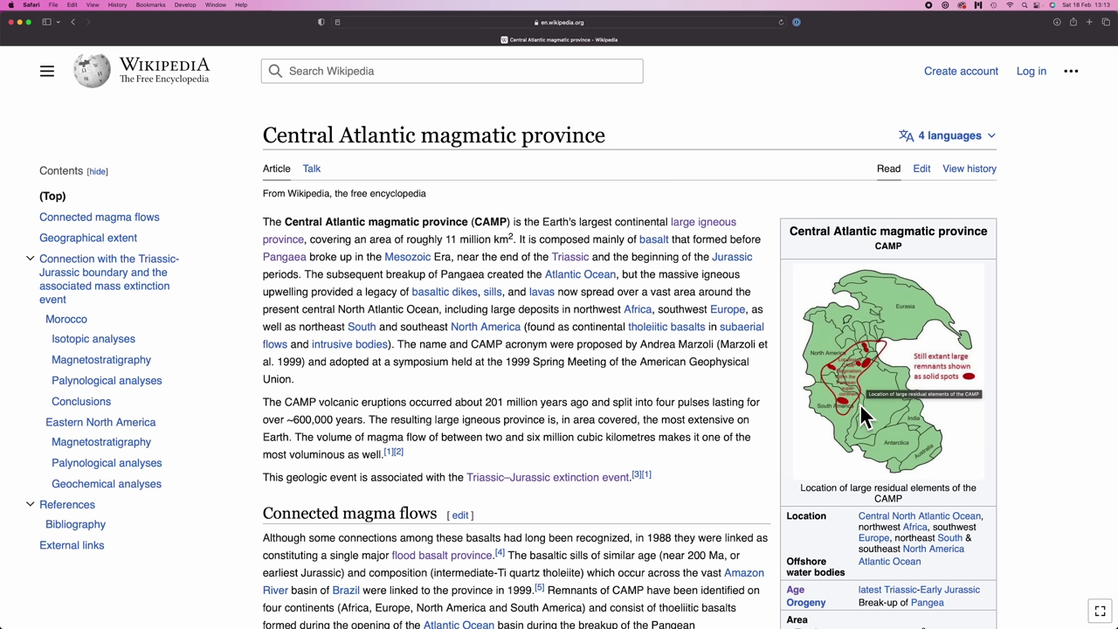
left_click(845, 426)
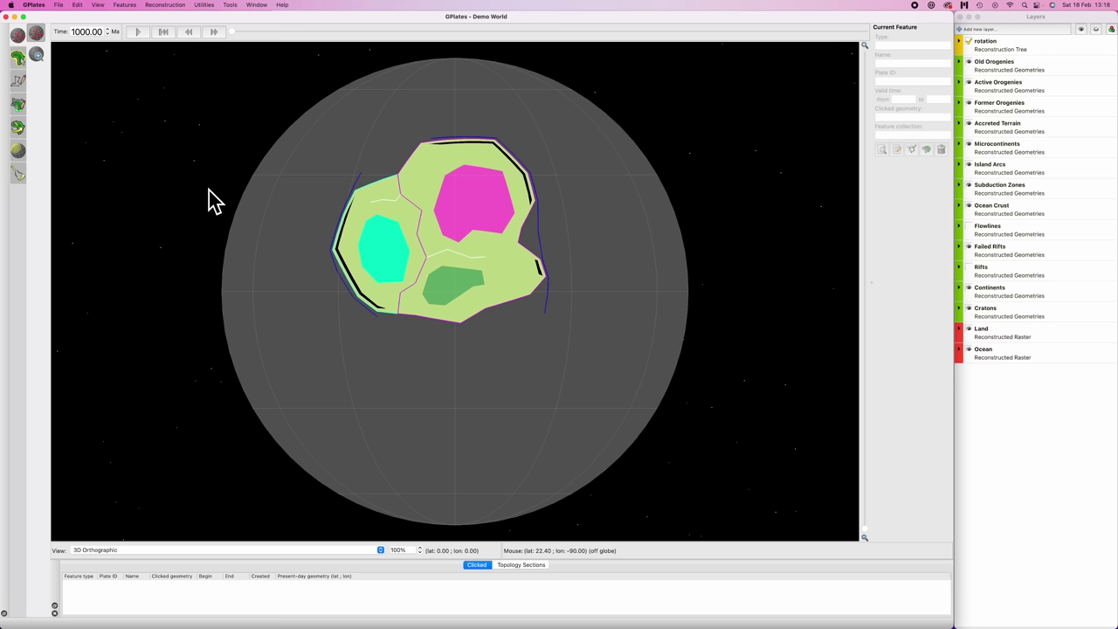
Inspect the reconstruction at 950 Ma and 900 Ma, focusing on the rift between the magenta and green cratons.
left_click_drag(104, 32, 56, 32)
type("950")
key("Return")
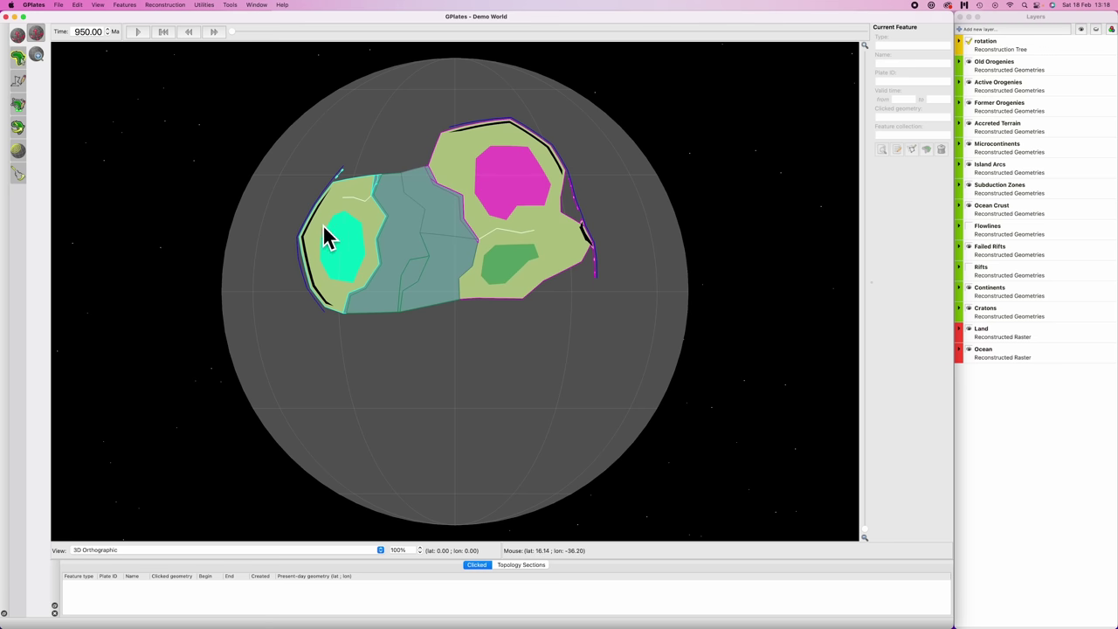
type("900")
key("Return")
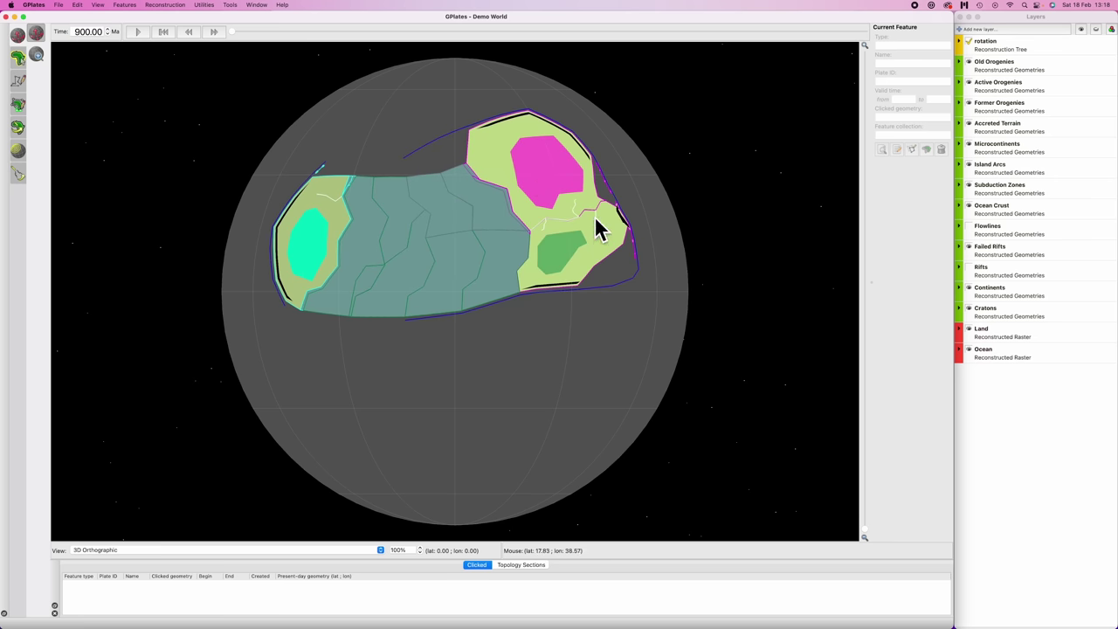
scroll(471, 266, "up", 3)
scroll(472, 267, "up", 5)
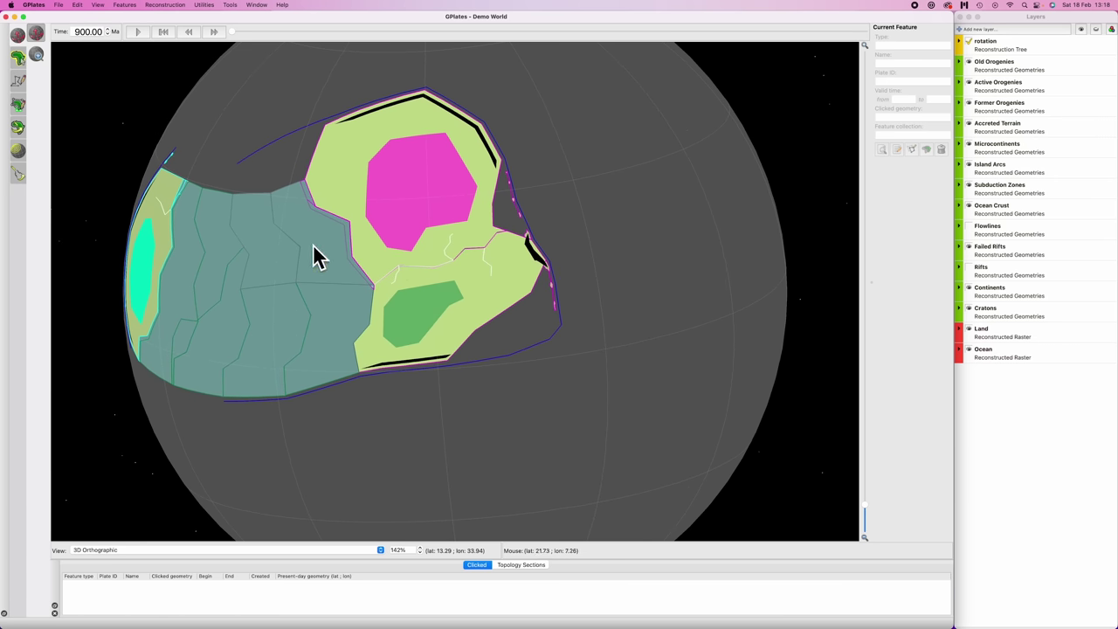
scroll(450, 286, "up", 2)
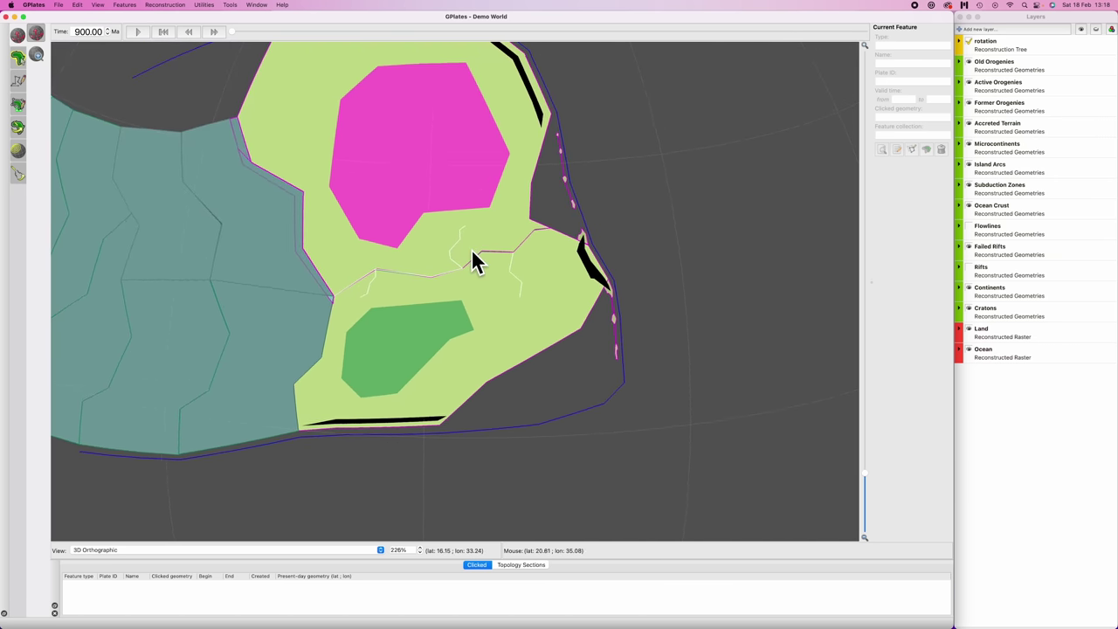
At 910 Ma, draw a nine-vertex polygon of about 400,000 km² on the continent beside the white rift line's eastern end.
left_click(83, 31)
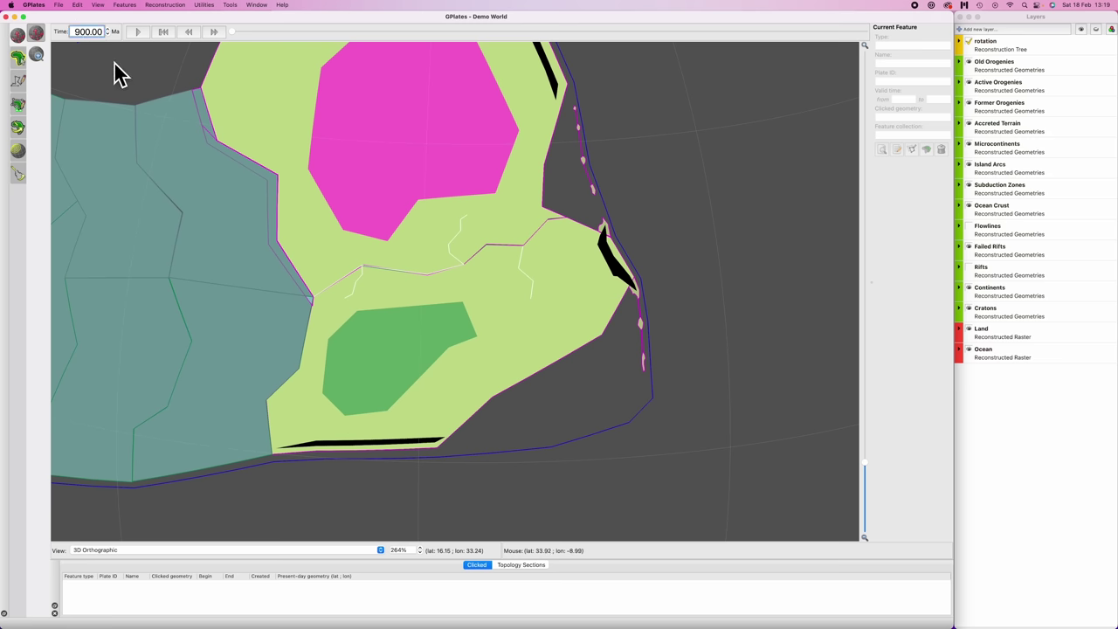
key("Up")
key("Return")
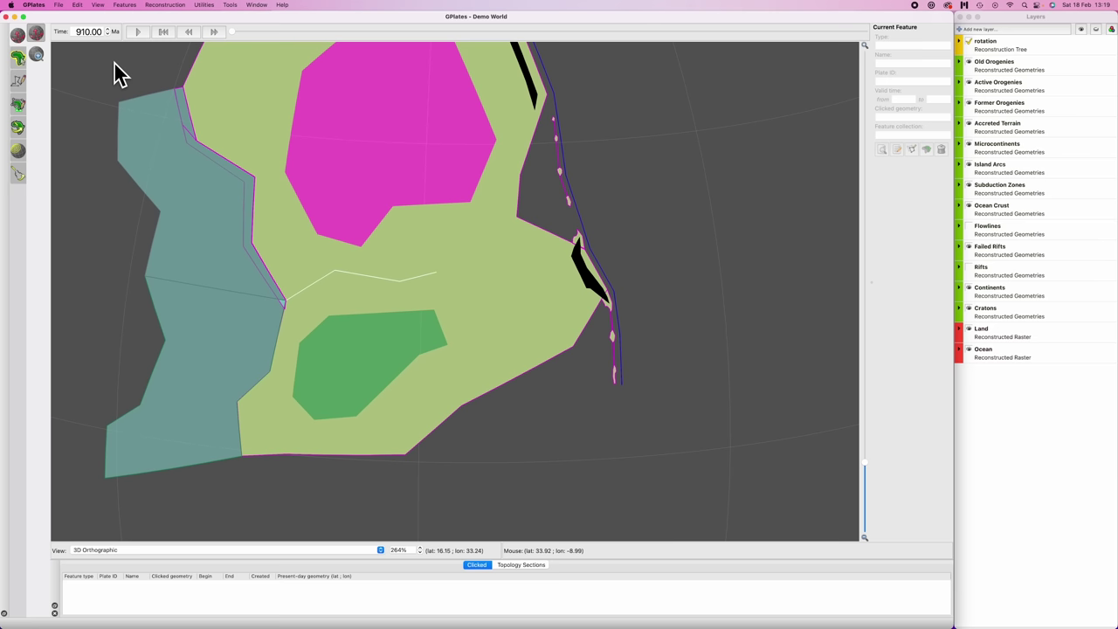
key("g")
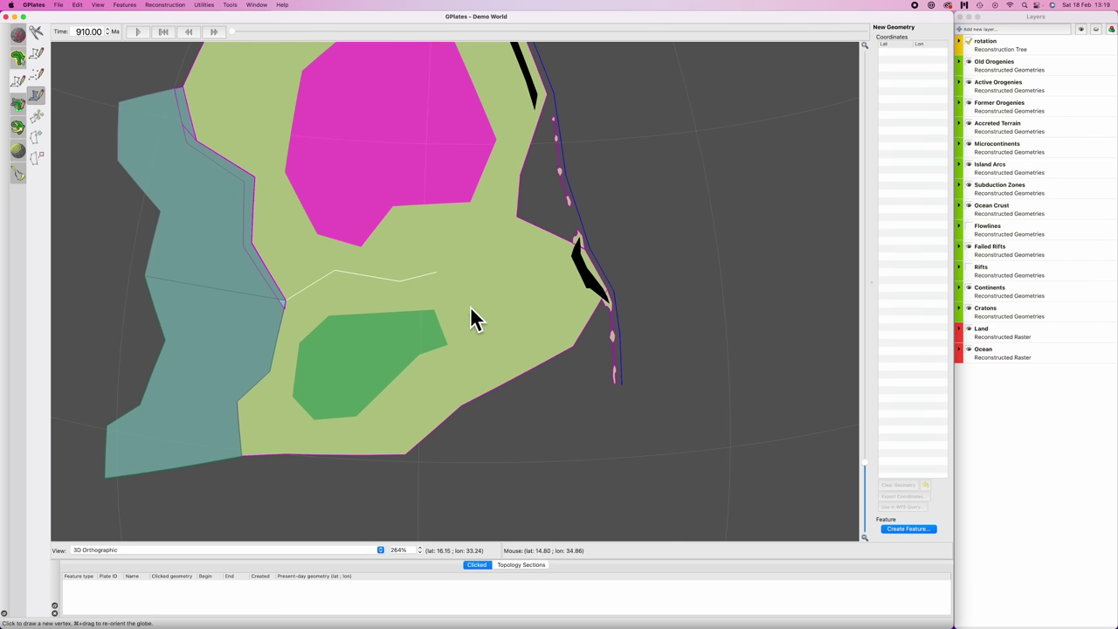
left_click(472, 222)
left_click(442, 257)
left_click(441, 295)
left_click(456, 317)
left_click(478, 321)
left_click(487, 288)
left_click(478, 264)
left_click(496, 230)
left_click(487, 216)
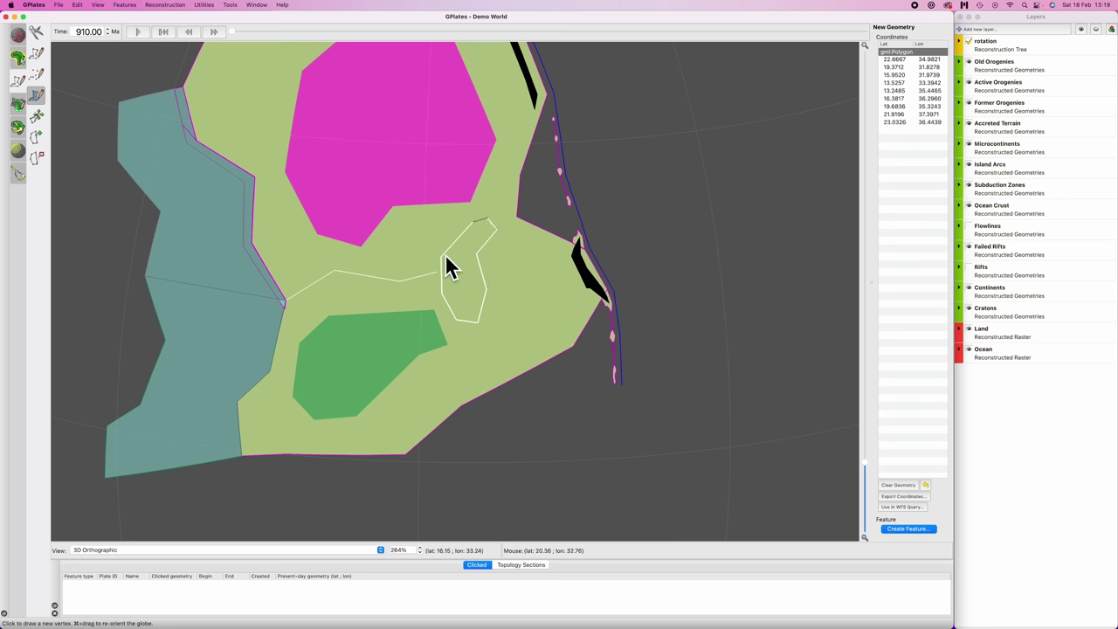
Shift the inner vertex on the polygon's eastern side slightly outward and measure the polygon's area.
key("v")
key("m")
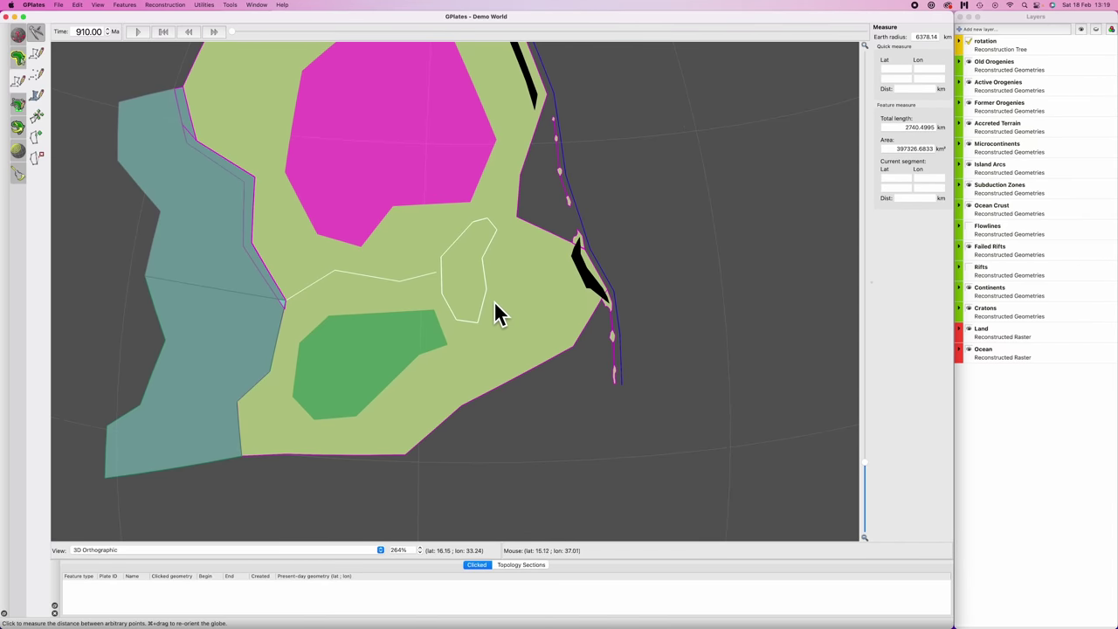
key("g")
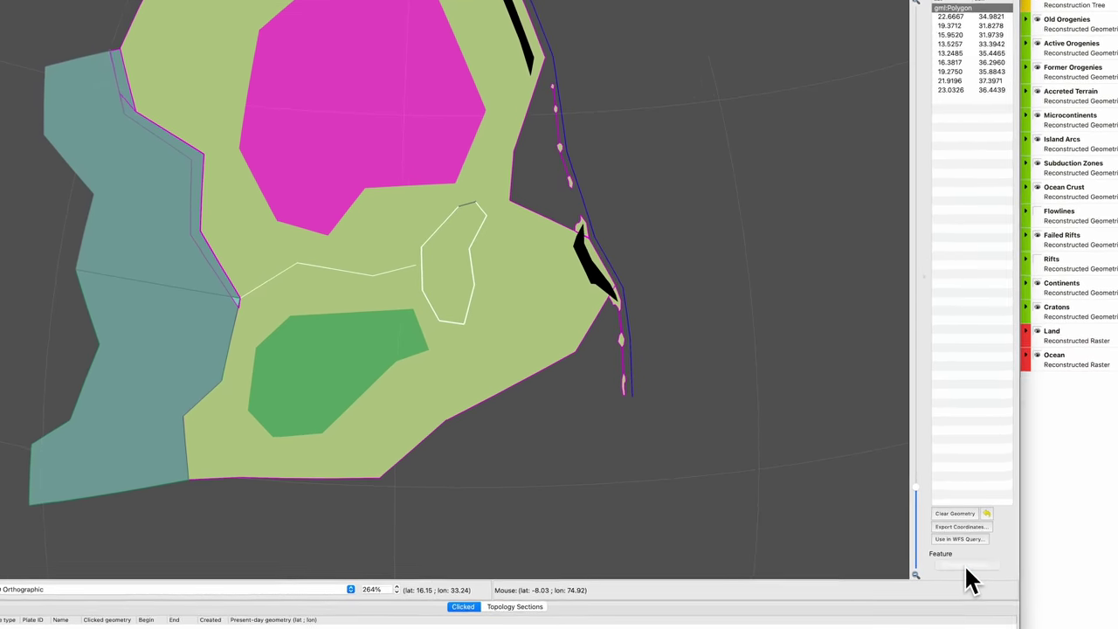
Begin a LargeIgneousProvince feature from the polygon with Plate ID 300.
left_click(909, 528)
key("l")
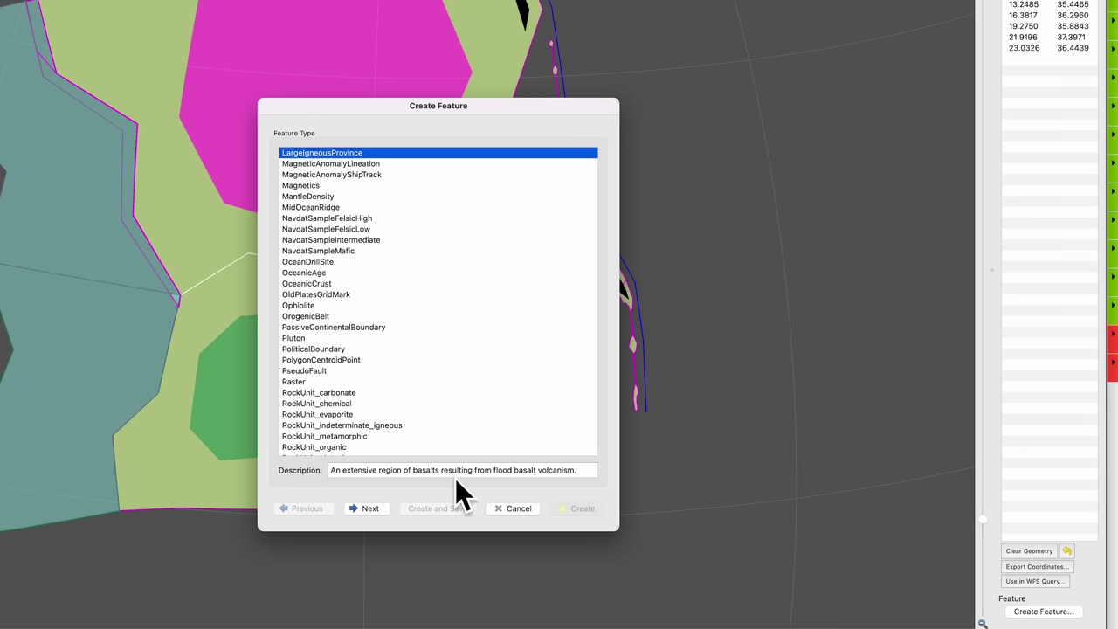
left_click(371, 508)
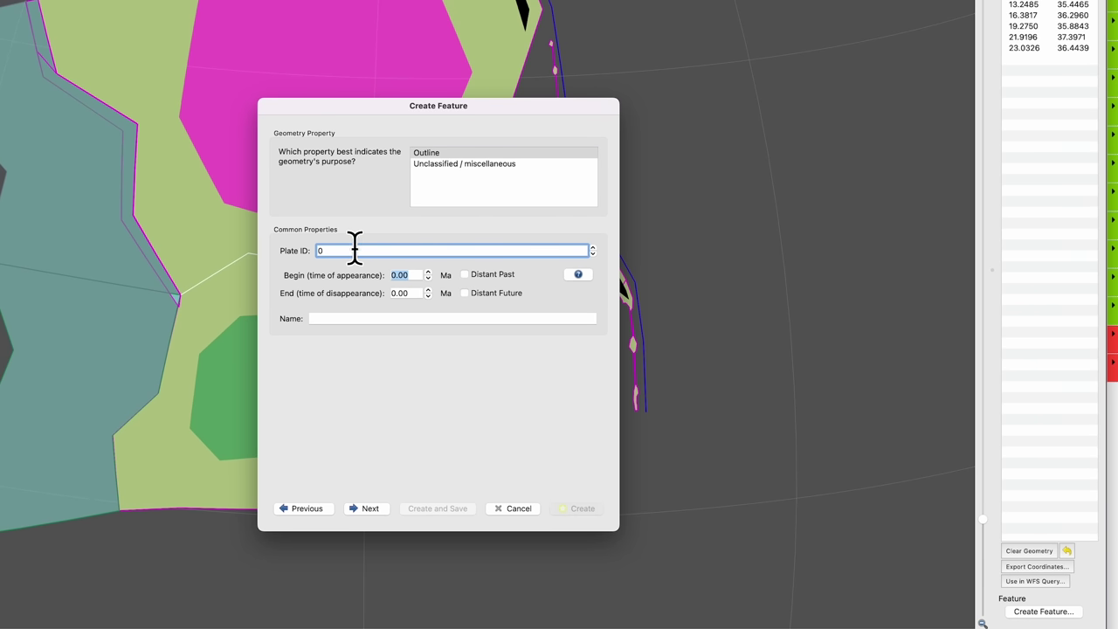
key("BackSpace")
type("300")
Set the feature's begin time to 910 Ma and end time to 900 Ma, and name it LIP 910.
left_click(416, 276)
key("BackSpace")
key("BackSpace")
key("BackSpace")
key("BackSpace")
type("910")
key("Tab")
type("900")
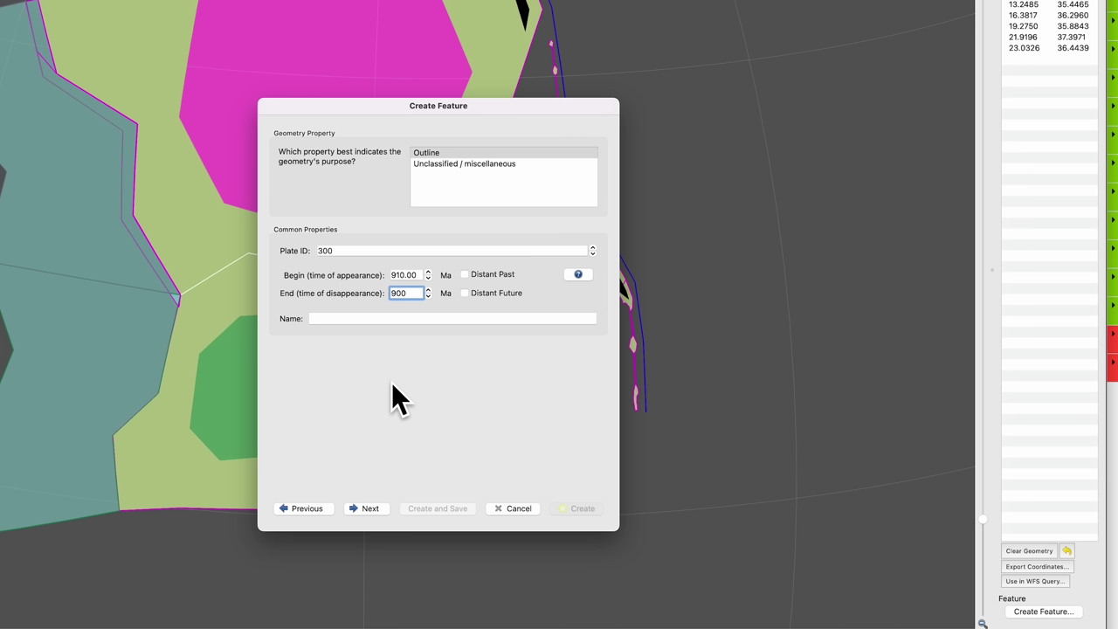
left_click(327, 318)
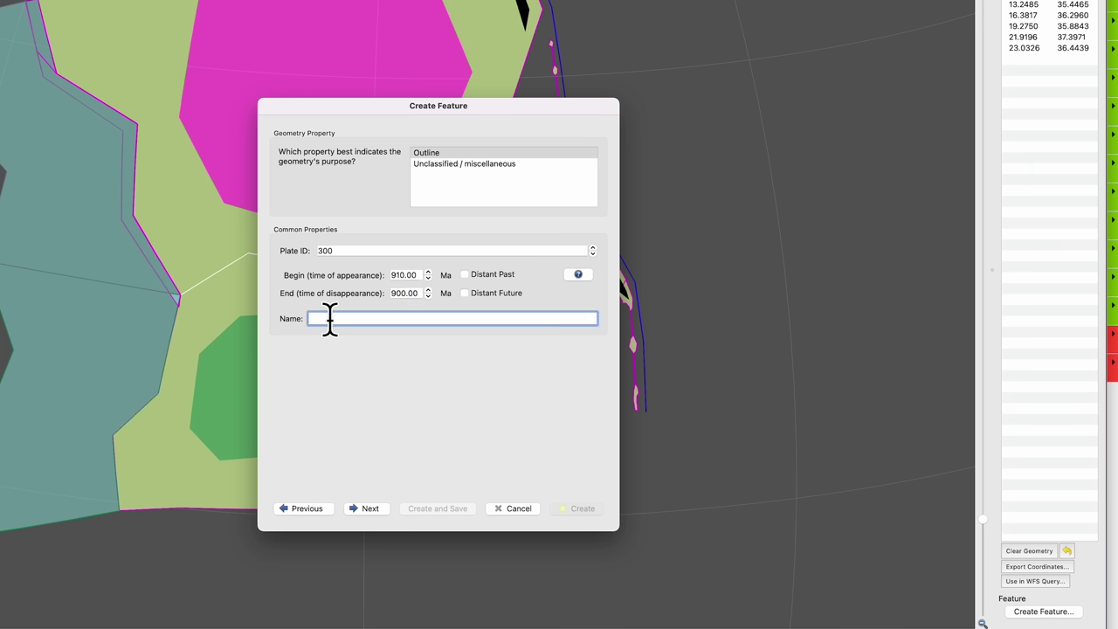
type("LiP 910")
left_click(370, 508)
left_click(370, 509)
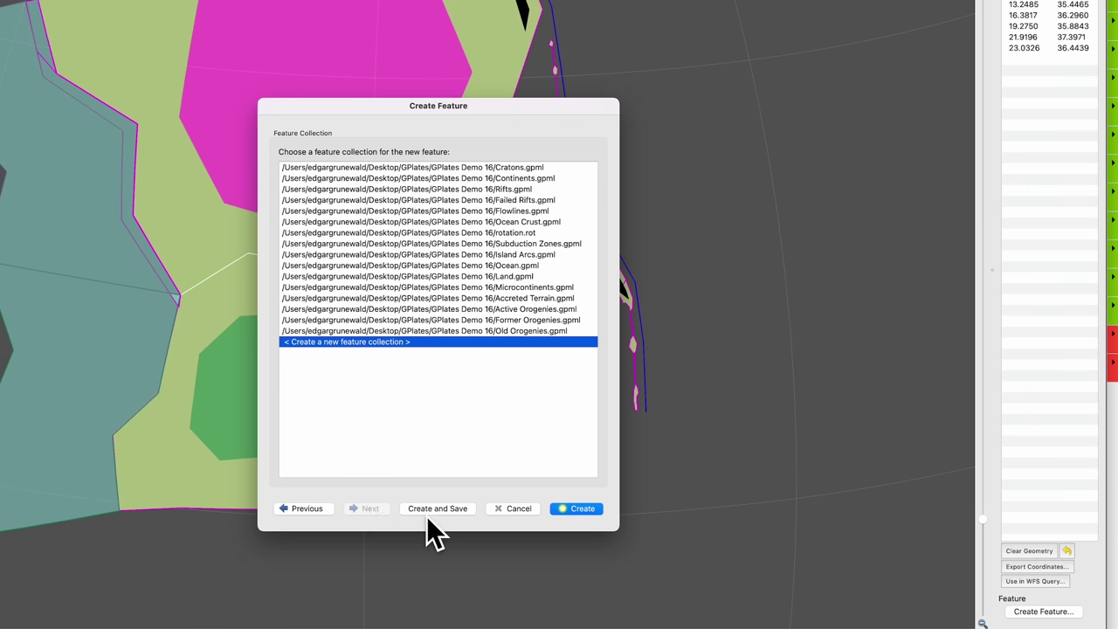
Create the feature in a new feature collection and save that collection as "Activen LIP" in the GPlates Demo 16 folder.
key("Return")
scroll(415, 319, "down", 5)
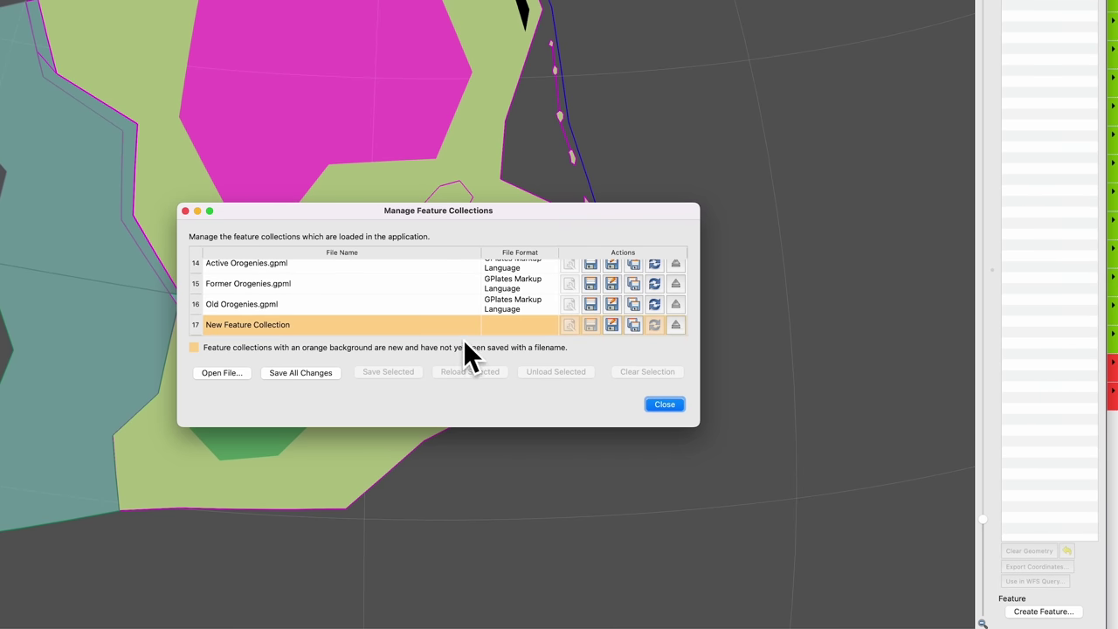
left_click(612, 326)
type("Activen LIP")
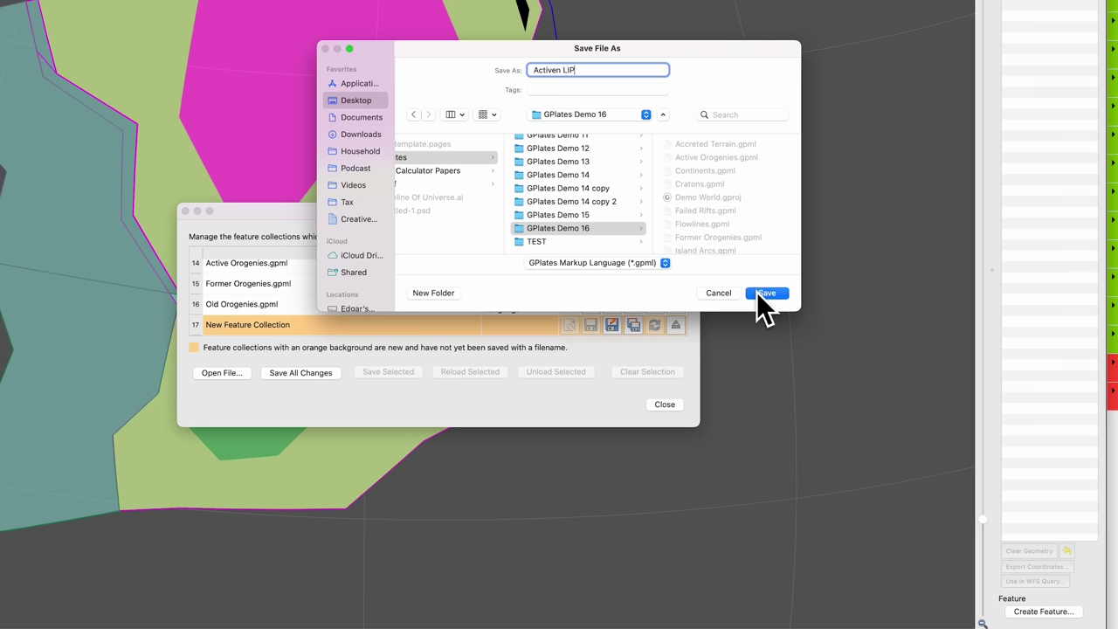
left_click(756, 292)
left_click(665, 405)
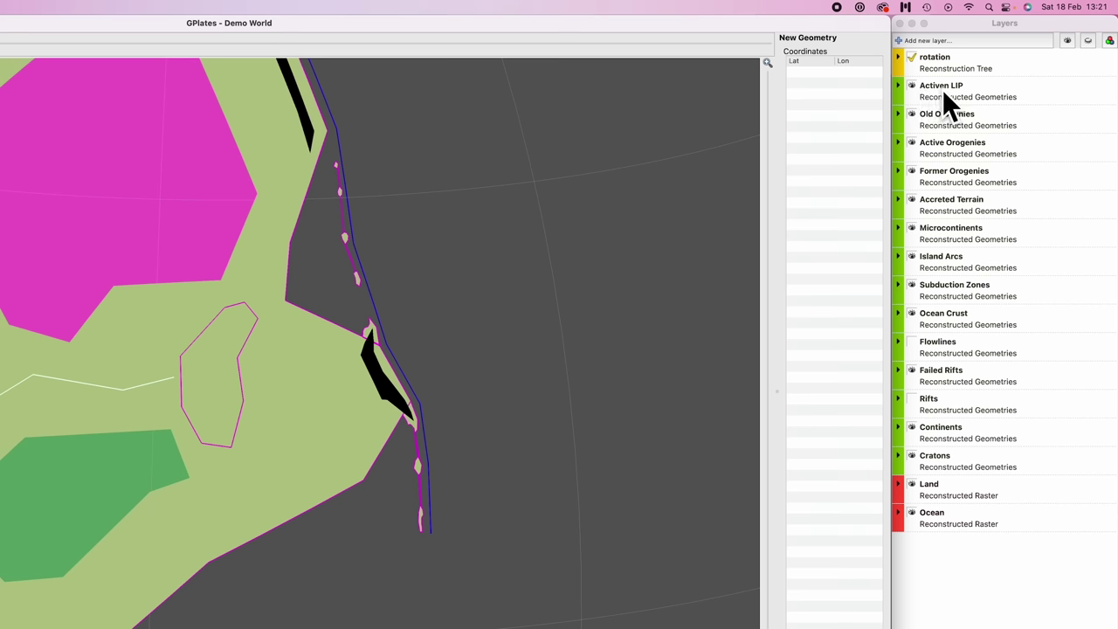
Style the Activen LIP layer with filled polygons, single colour orange and a fill opacity of 0.50.
left_click(899, 87)
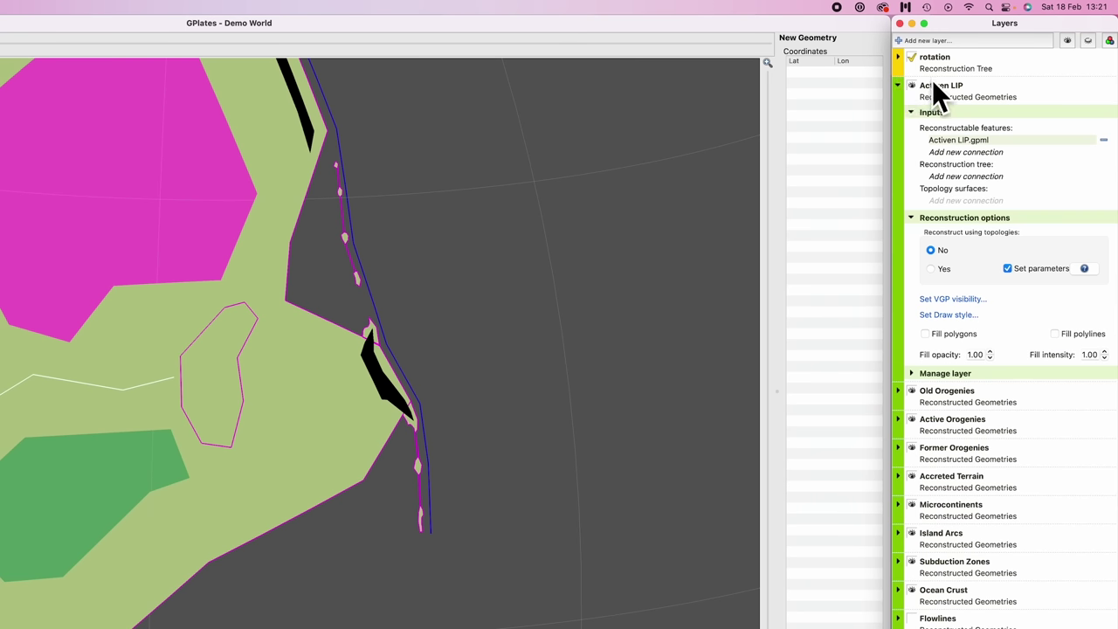
left_click(925, 334)
left_click(935, 205)
left_click(654, 215)
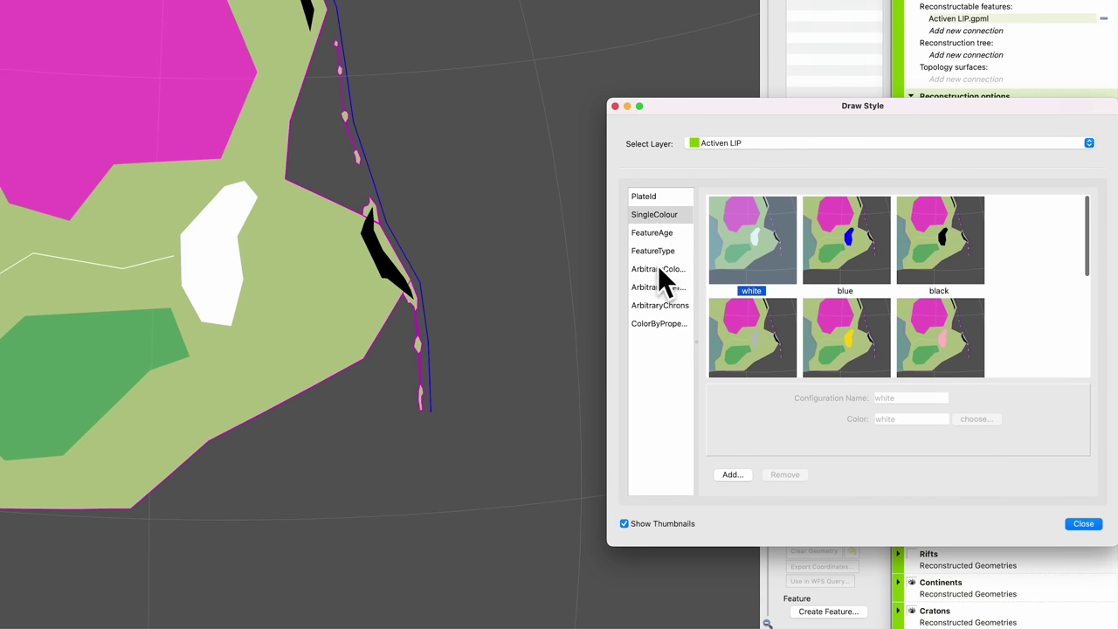
scroll(809, 314, "down", 5)
scroll(809, 314, "up", 4)
scroll(814, 297, "down", 2)
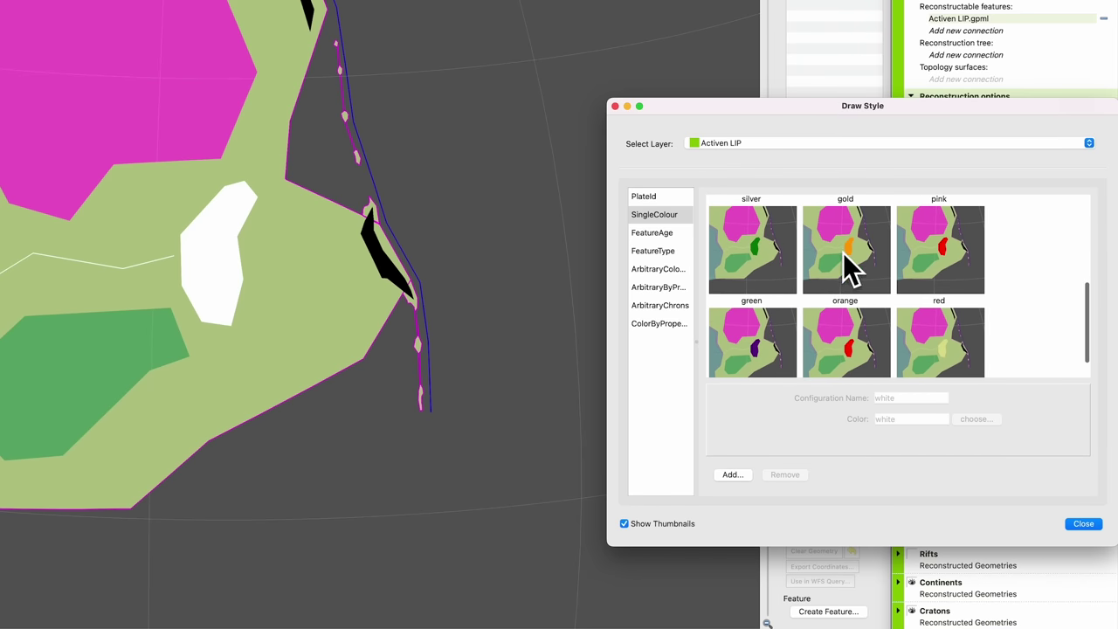
left_click(844, 252)
left_click(1083, 523)
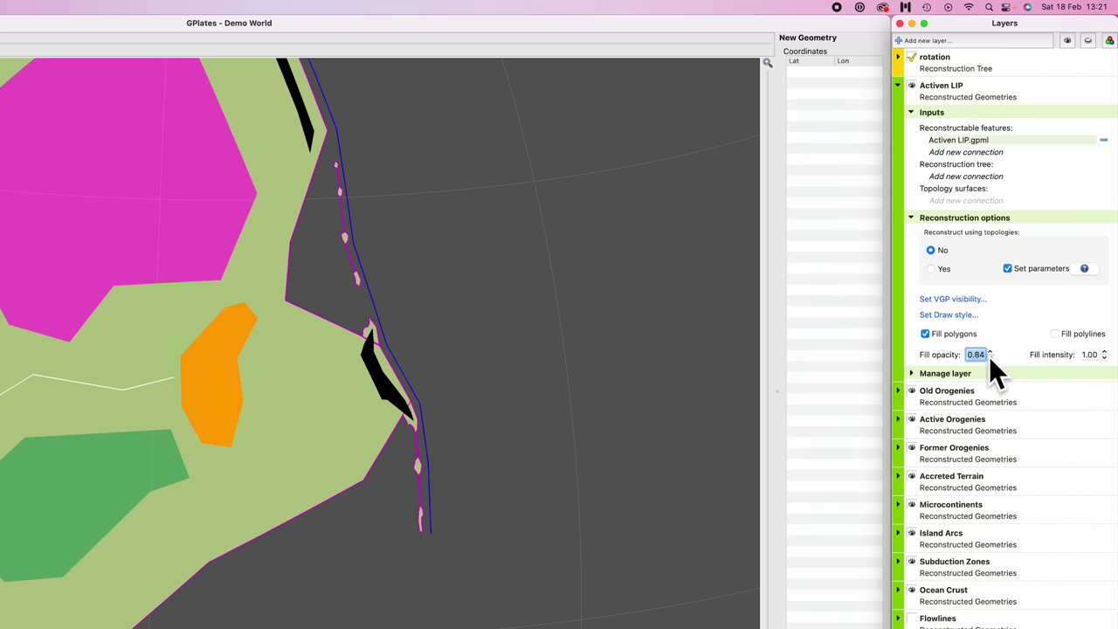
scroll(981, 353, "down", 8)
key("Return")
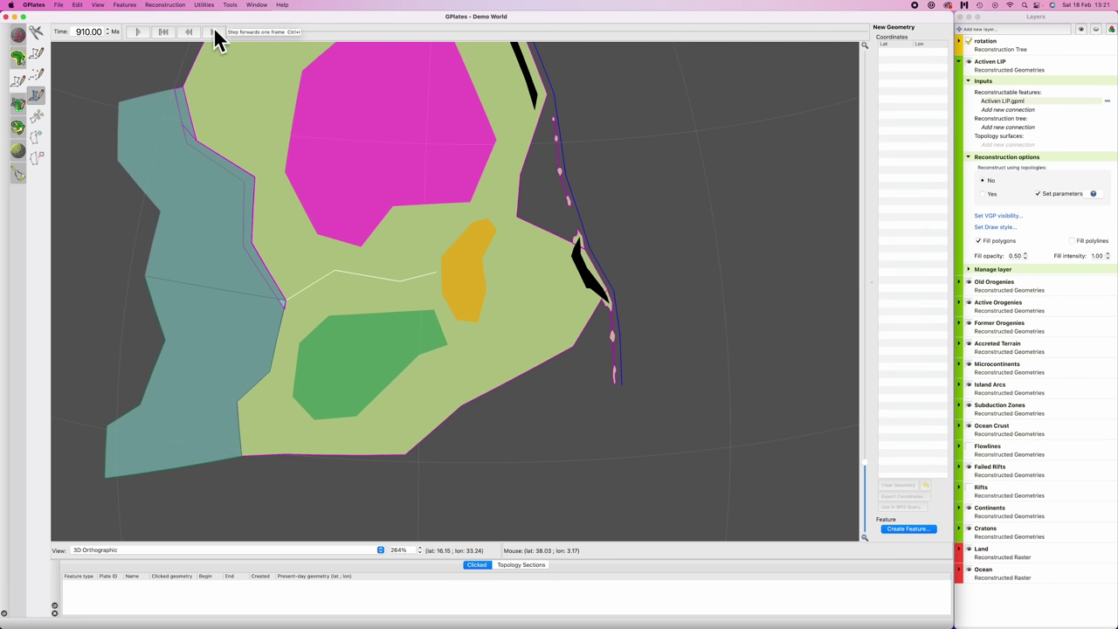
Advance the reconstruction frame by frame from 910 Ma to 900 Ma.
left_click(215, 32)
left_click(215, 32)
left_click(215, 33)
left_click(215, 32)
left_click(215, 31)
left_click(215, 31)
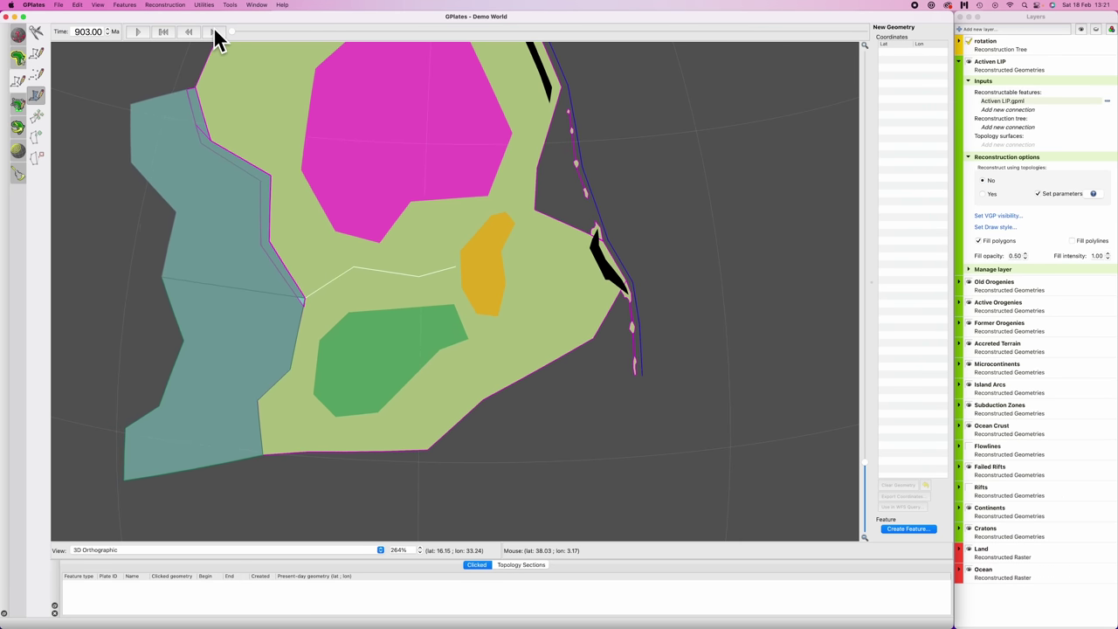
left_click(215, 32)
left_click(215, 32)
left_click(215, 33)
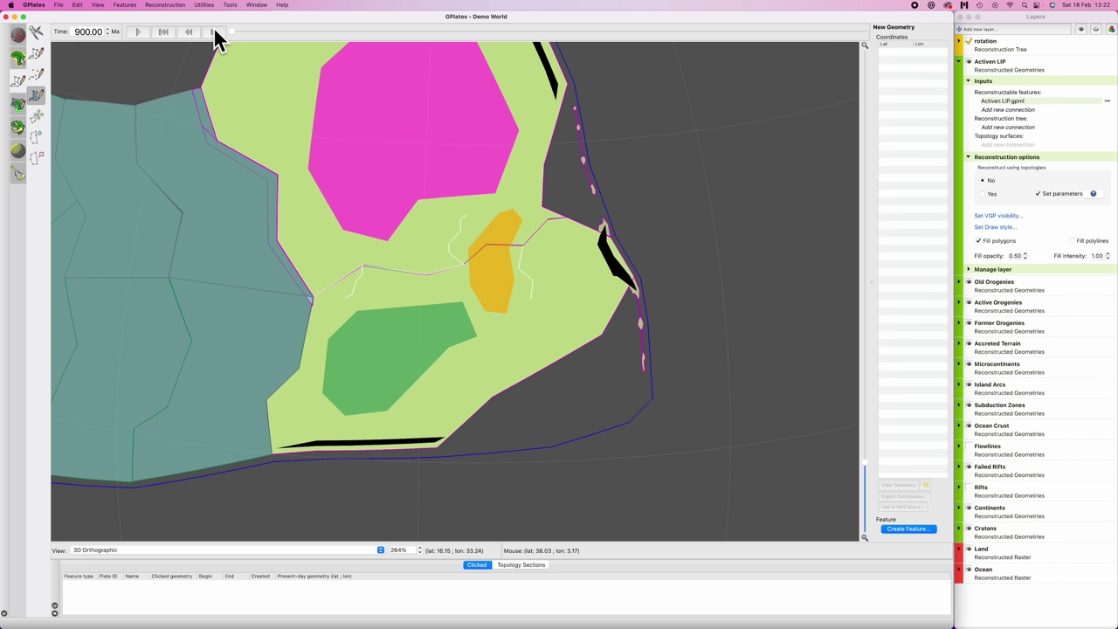
Select the orange LIP 910 polygon and clone its geometry for a new feature.
key("f")
left_click(509, 297)
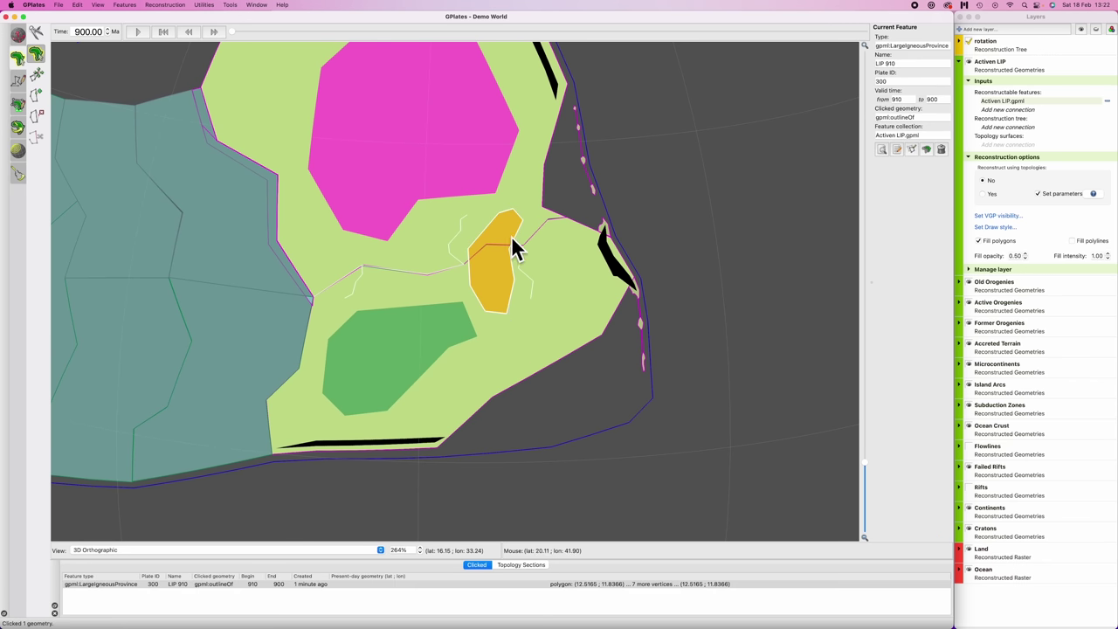
left_click(911, 149)
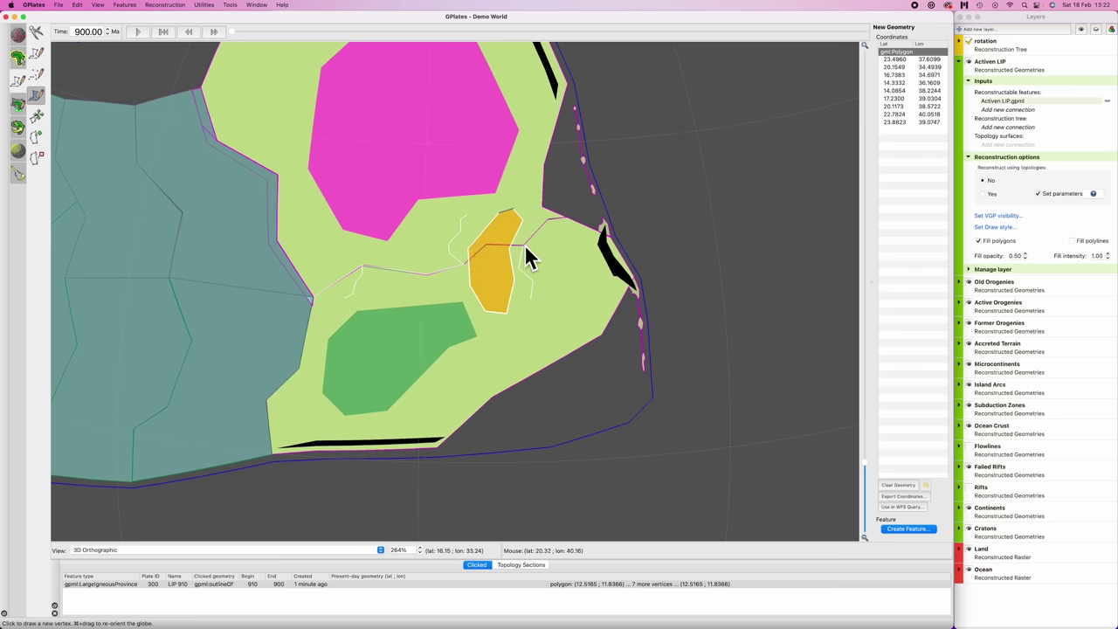
Insert vertices where the rift line crosses the cloned outline's two sides, and move the northwestern vertex onto the rift line.
scroll(524, 243, "up", 5)
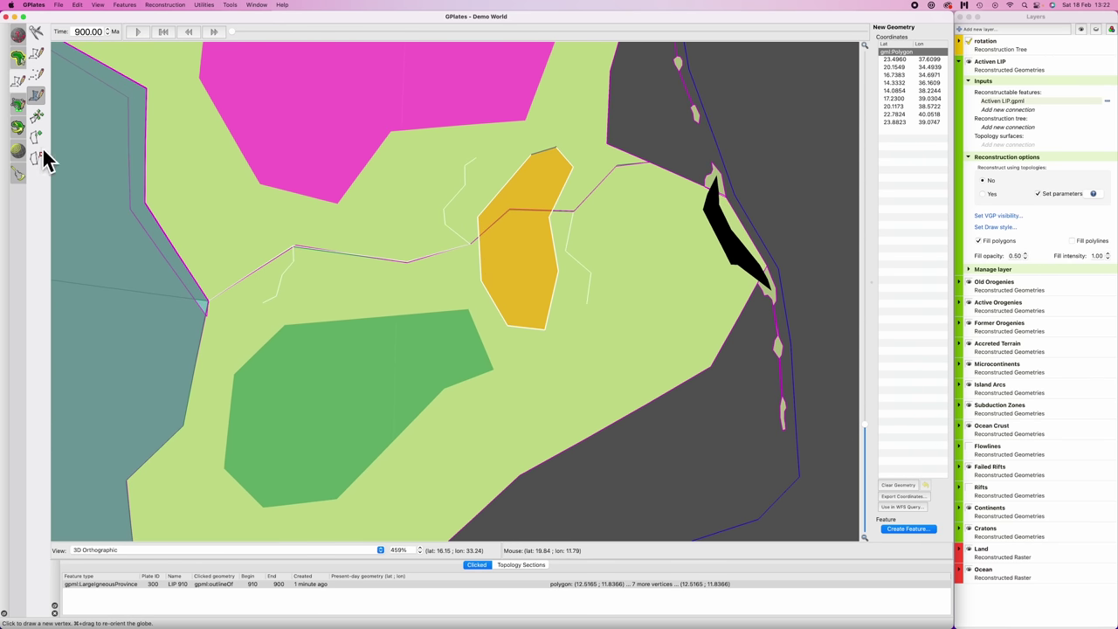
left_click(36, 135)
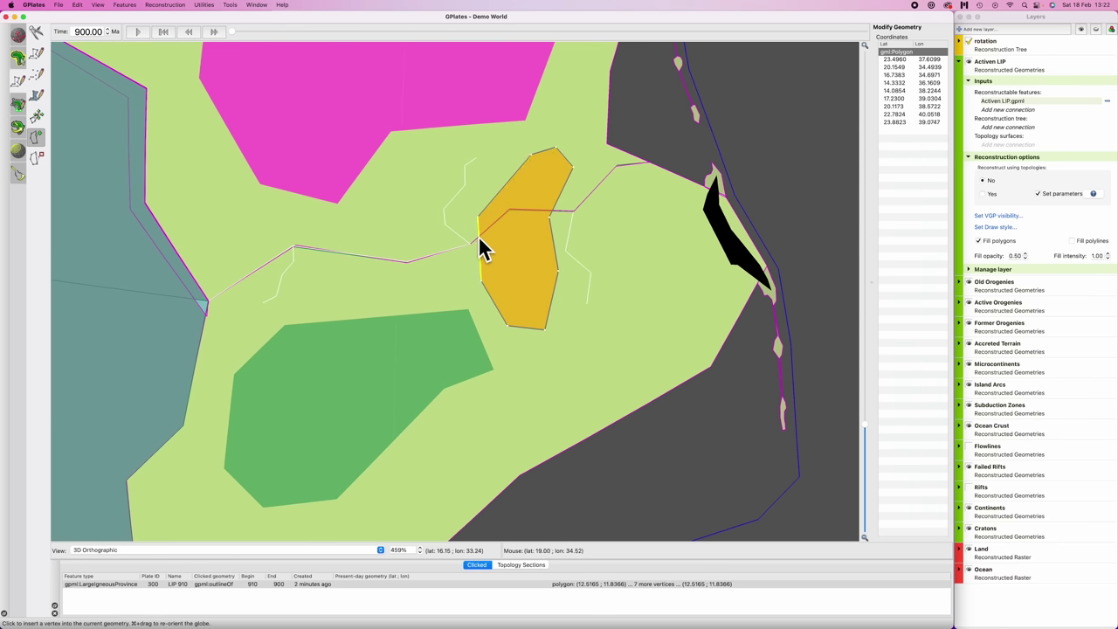
left_click(479, 235)
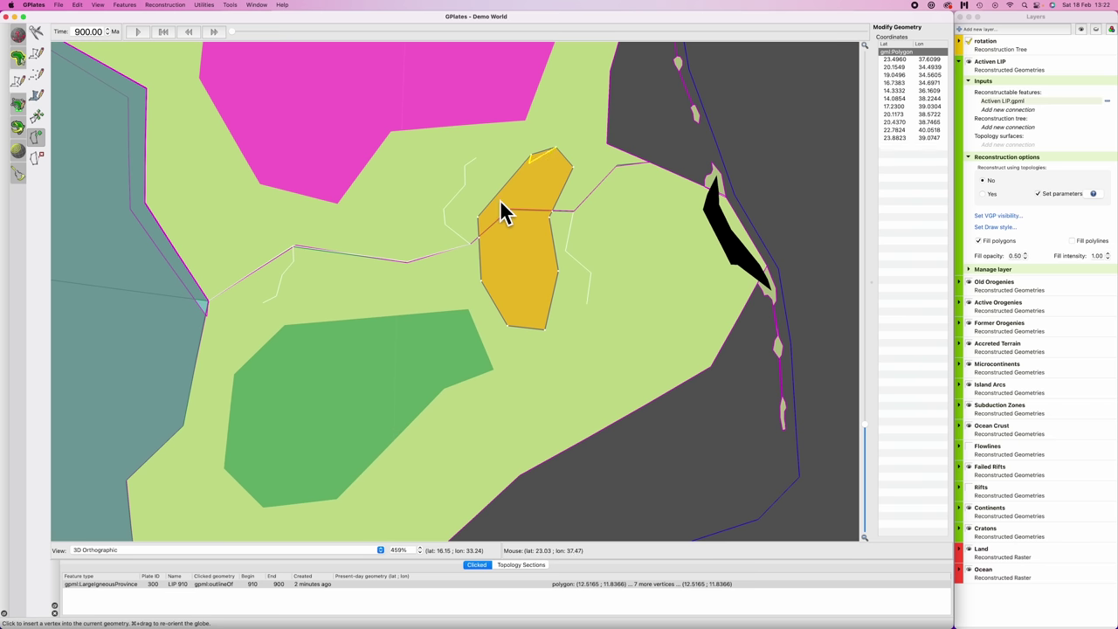
key("v")
left_click_drag(479, 217, 510, 209)
Delete the three cloned-outline vertices north of the rift line, leaving only the southern part.
key("r")
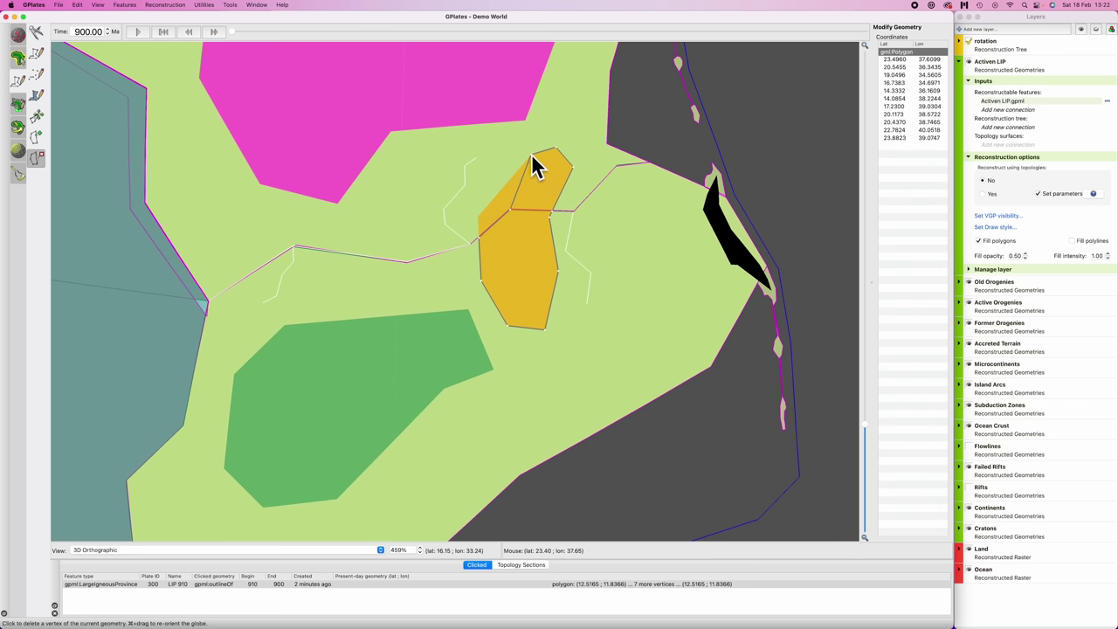
left_click(532, 155)
left_click(556, 149)
left_click(571, 166)
Define a LargeIgneousProvince feature from the southern outline with plate ID 200, beginning at 900 Ma and ending in the distant future, named LIP 910.
key("g")
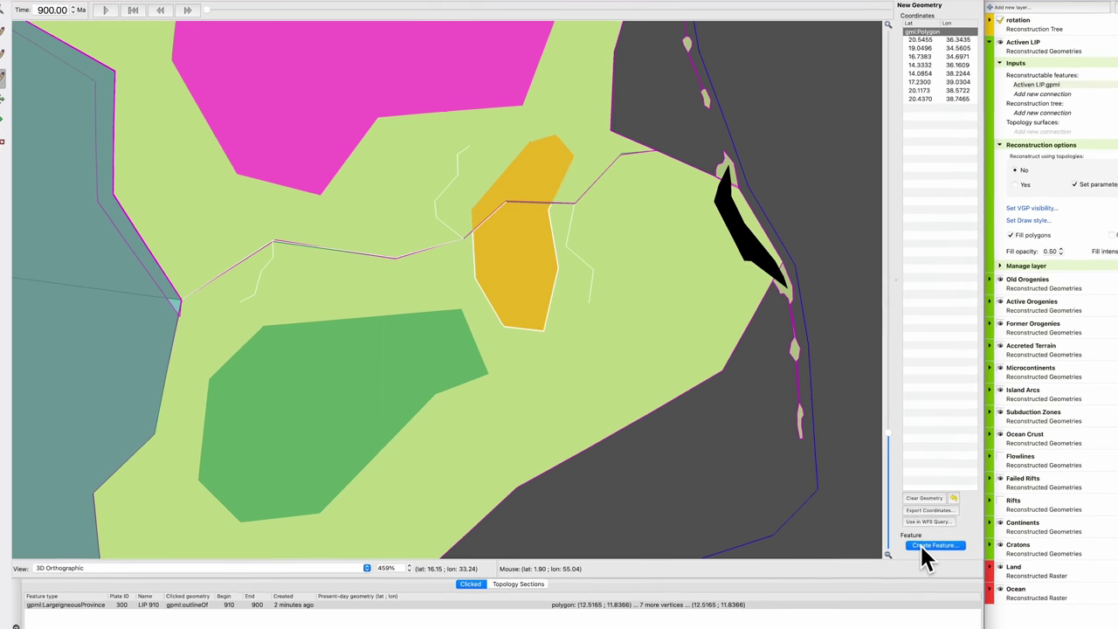
left_click(933, 549)
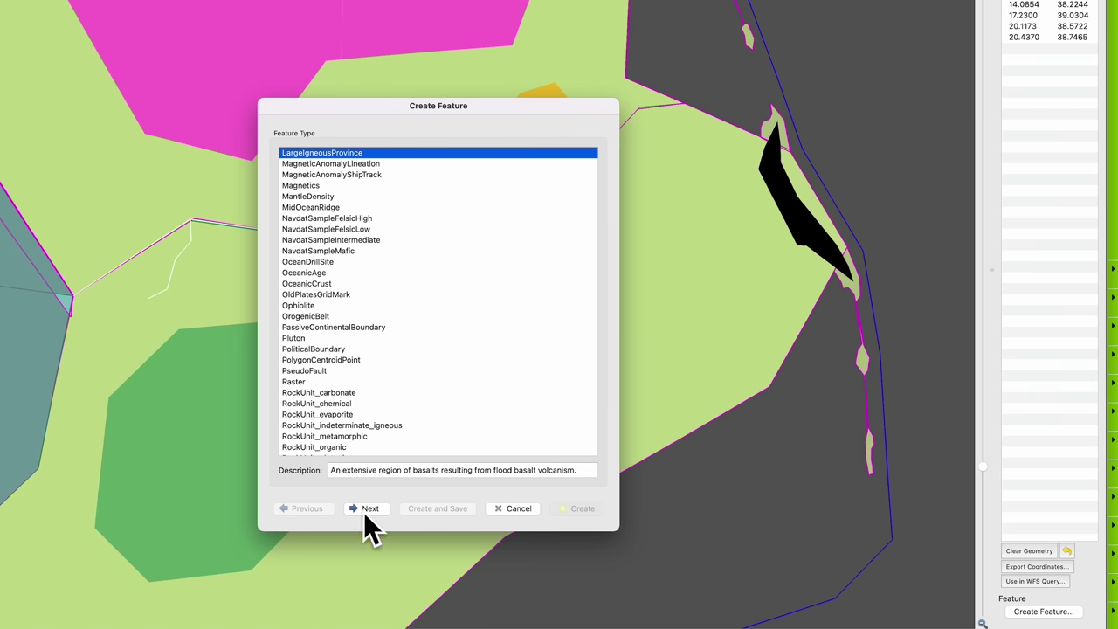
left_click(365, 508)
key("BackSpace")
type("200")
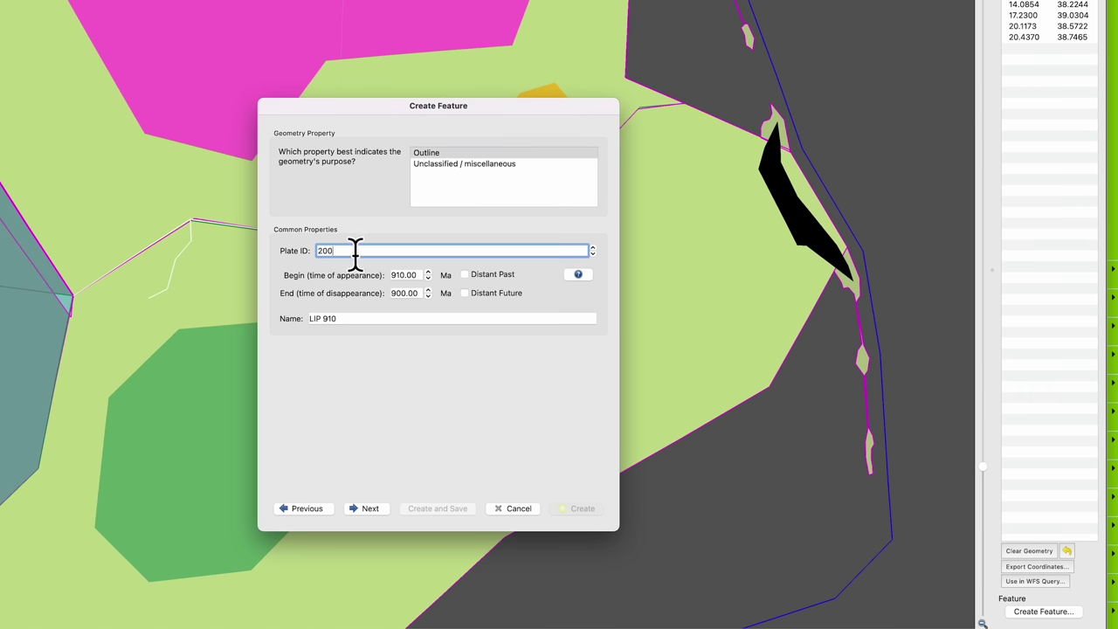
double_click(411, 275)
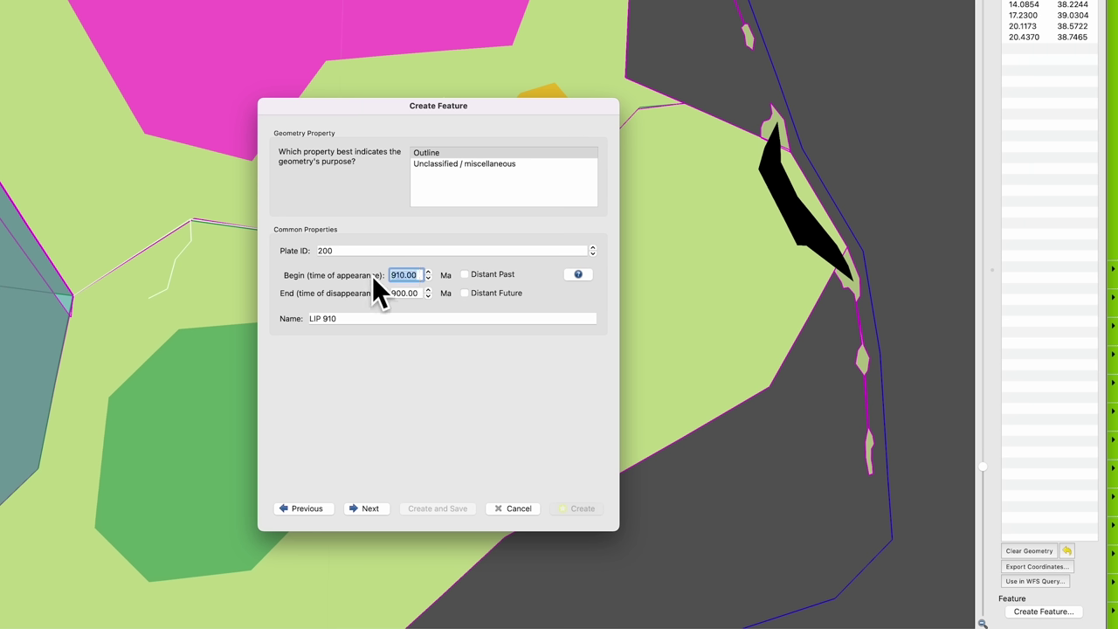
type("90")
left_click(465, 292)
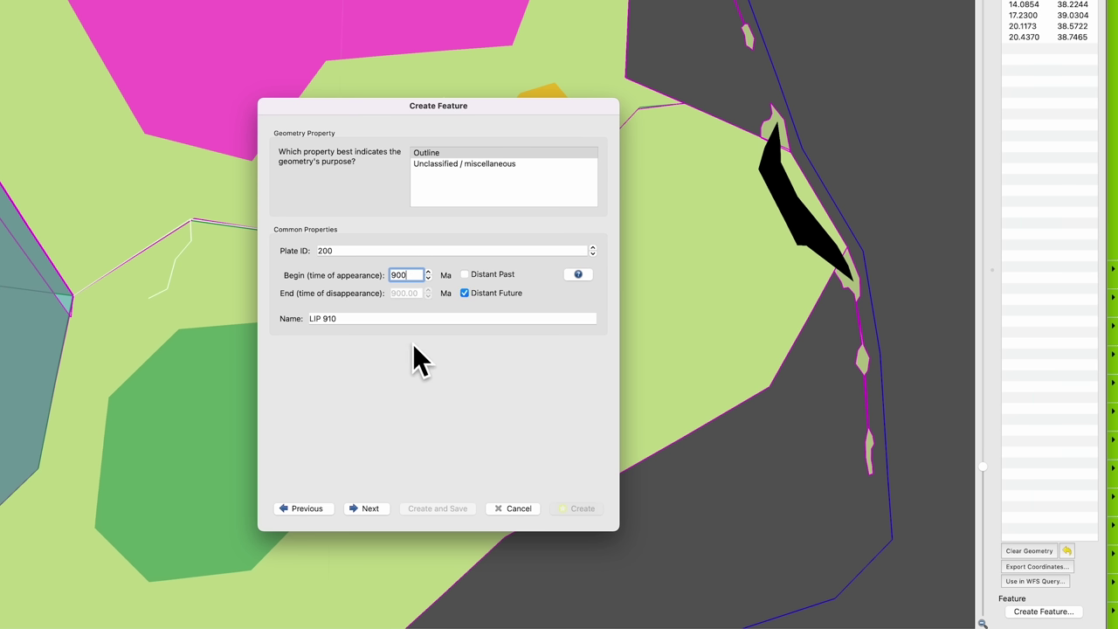
left_click(336, 318)
double_click(335, 318)
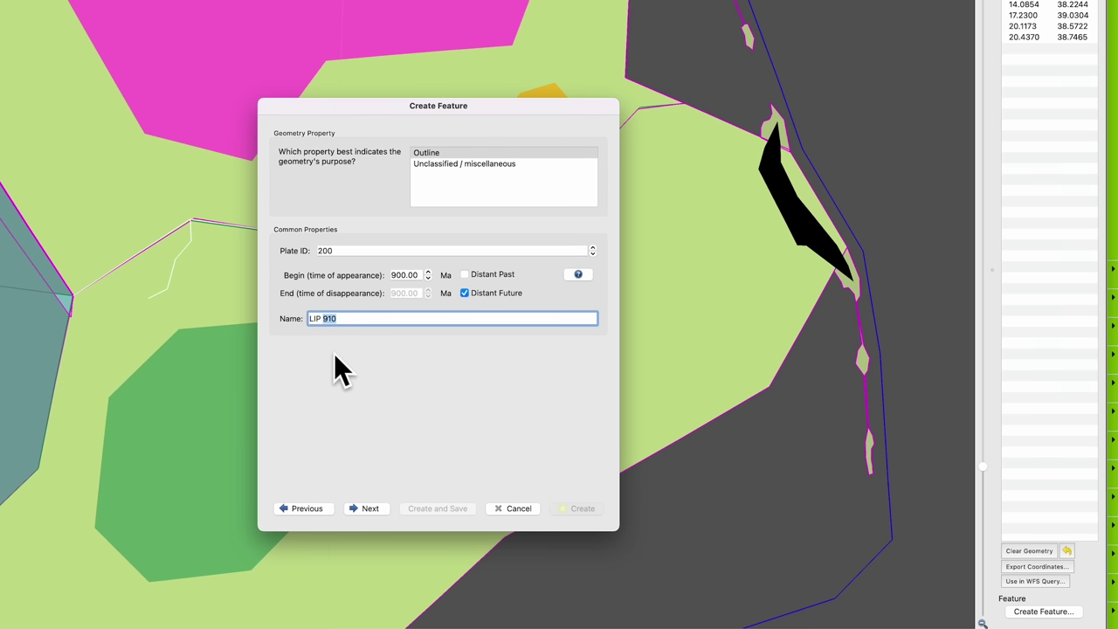
Create the feature in a new feature collection and save that collection as Former LIP in GPlates Markup Language format.
left_click(369, 508)
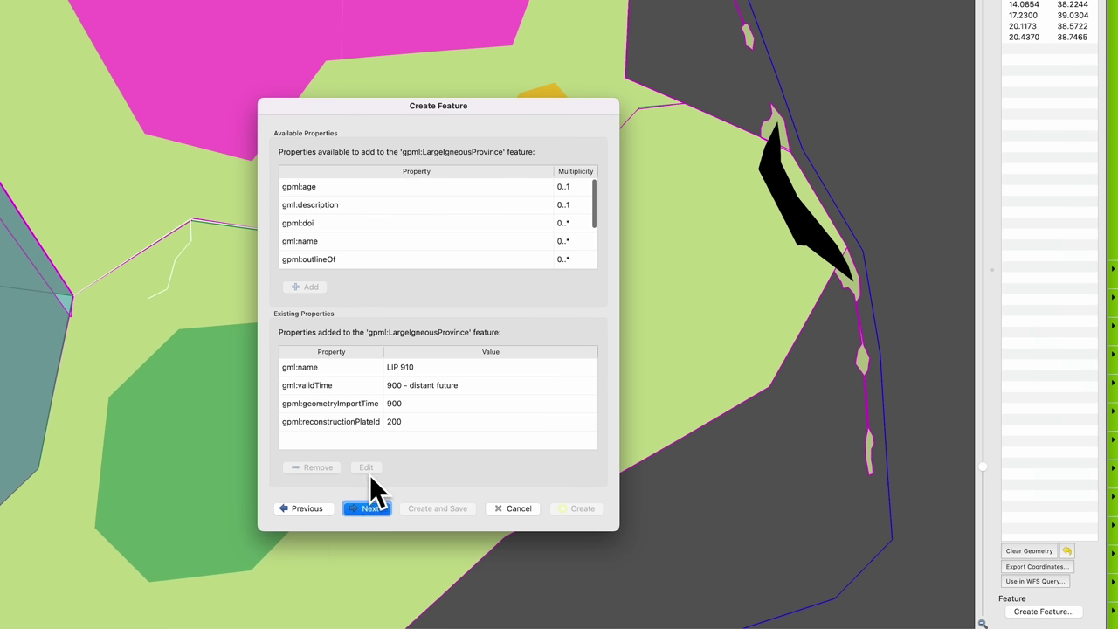
left_click(368, 508)
left_click(380, 352)
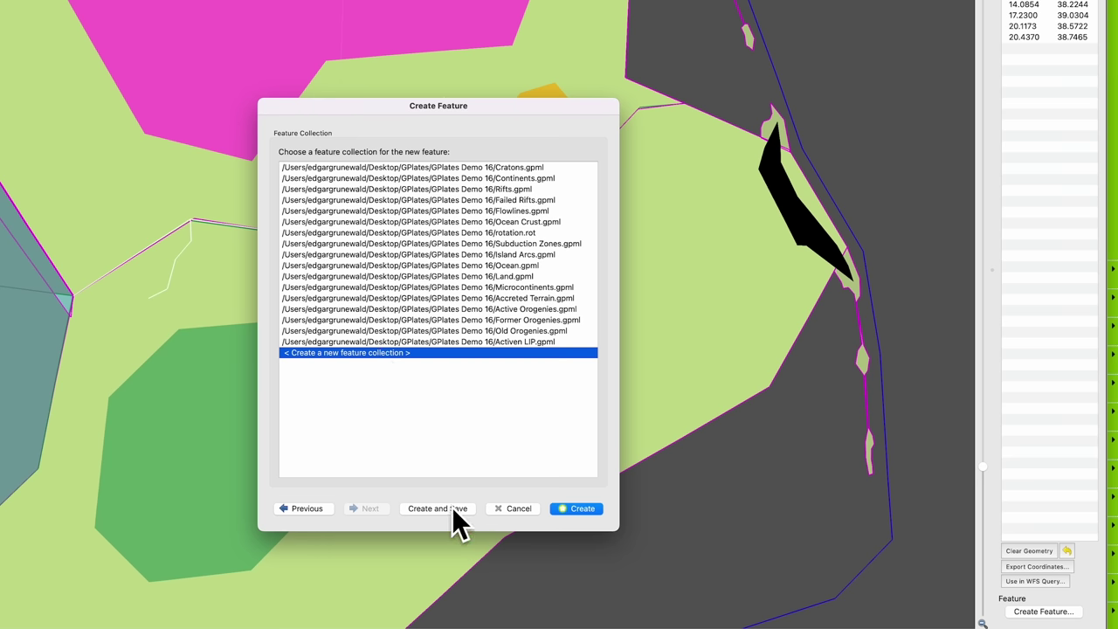
left_click(452, 506)
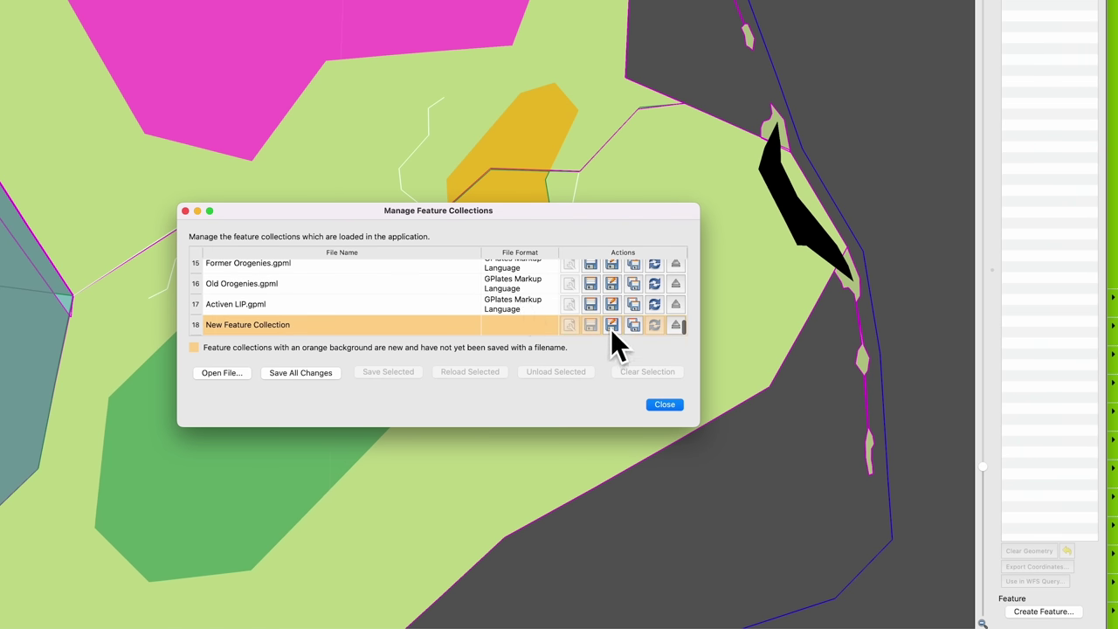
left_click(611, 325)
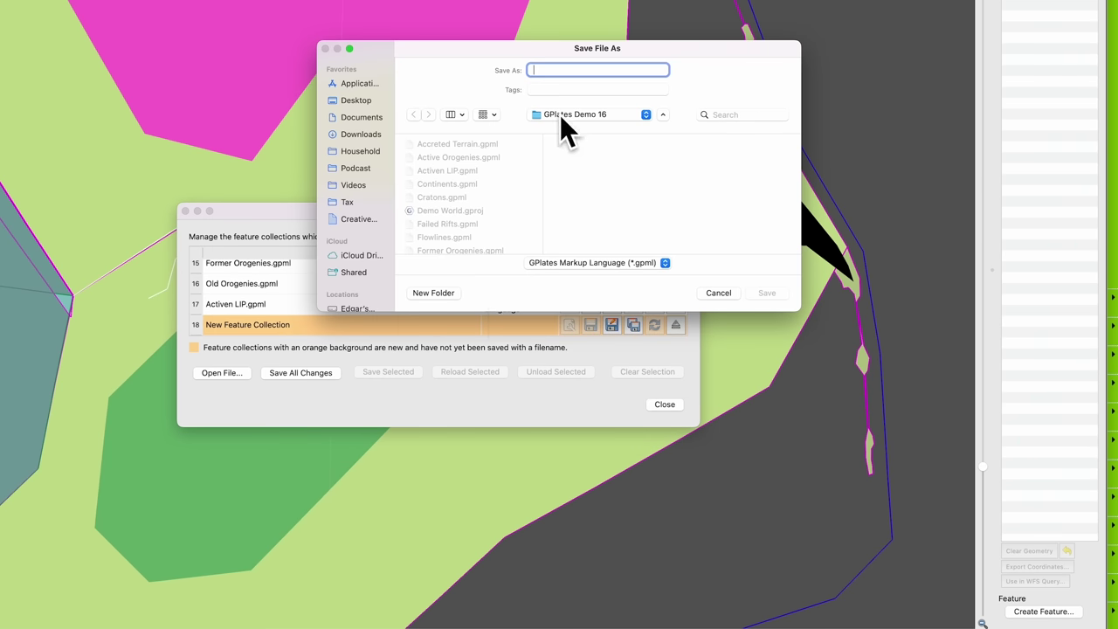
type("Former LI")
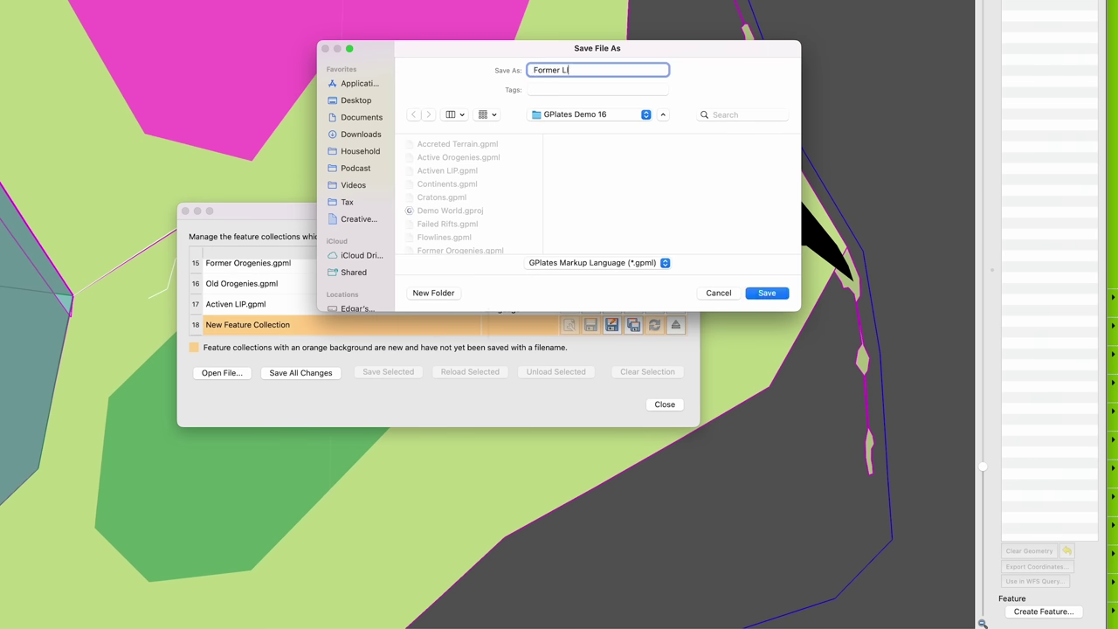
type("P")
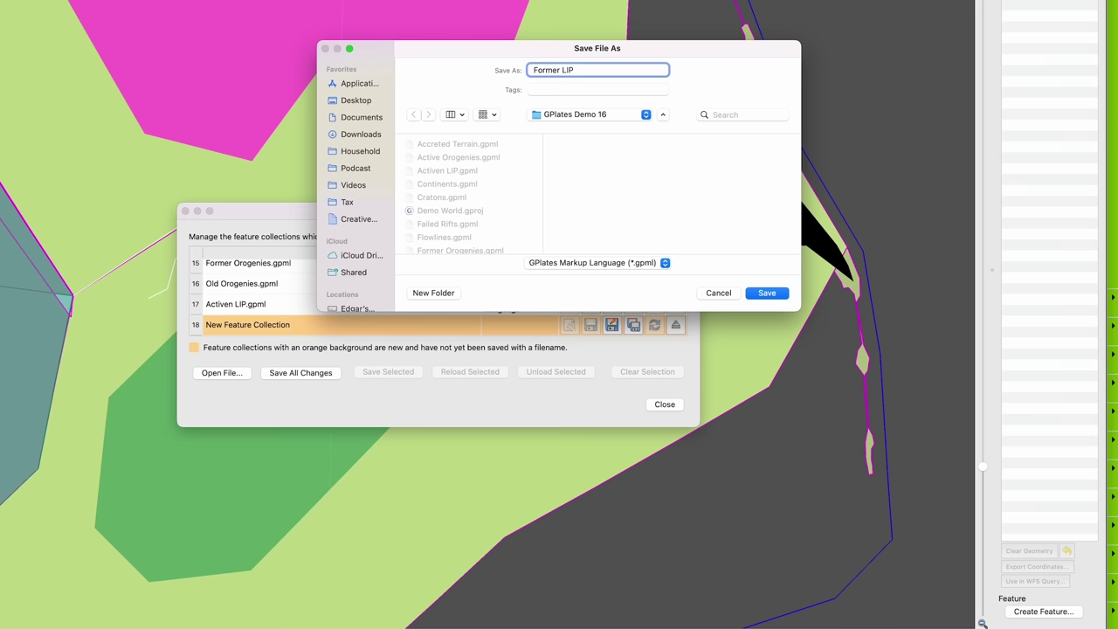
left_click(767, 295)
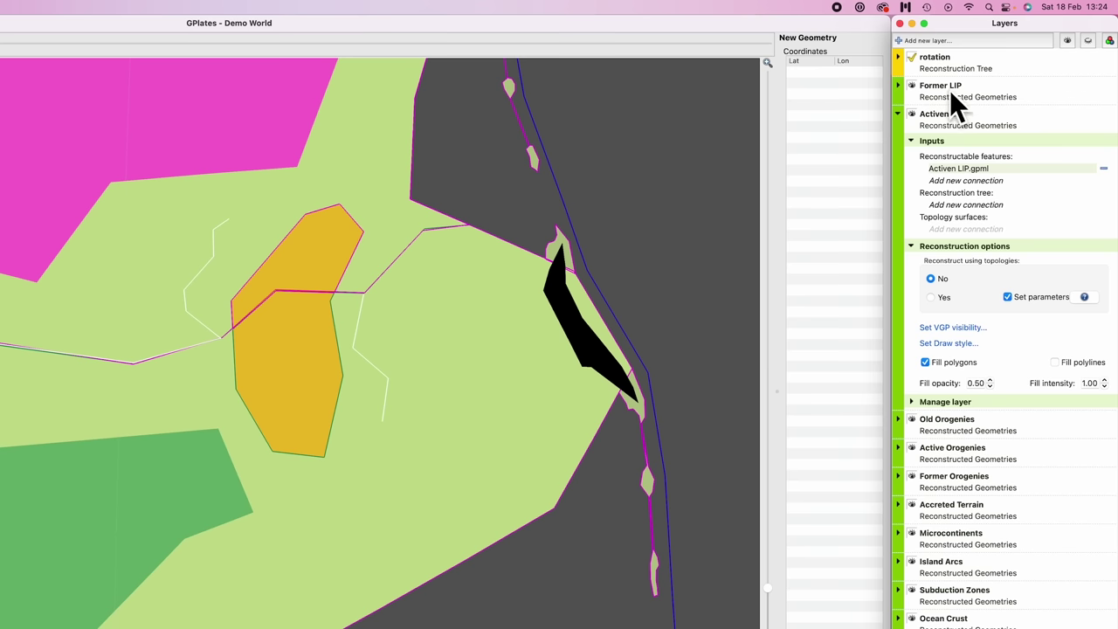
Fill the Former LIP layer's polygons and draw them in the single colour gold.
left_click(898, 85)
left_click(925, 333)
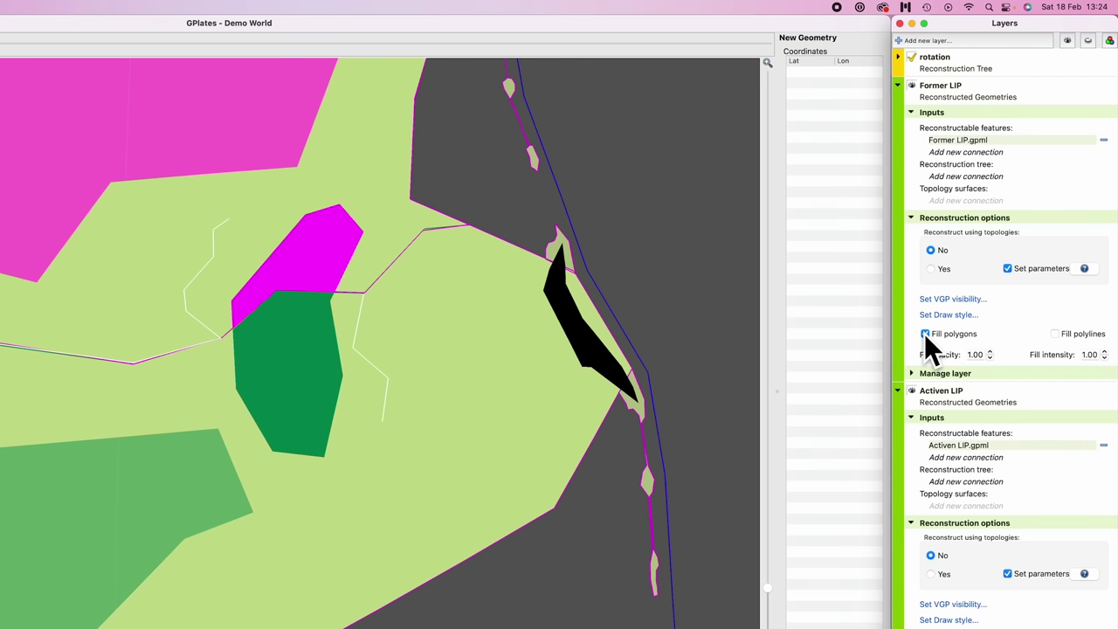
left_click(935, 317)
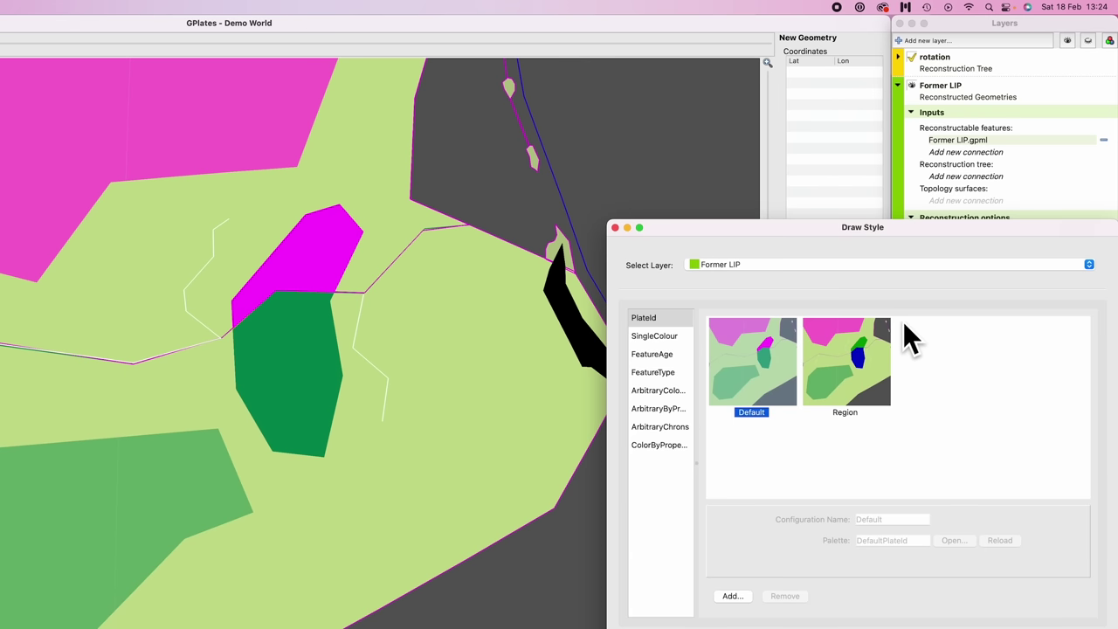
left_click(660, 339)
left_click(834, 463)
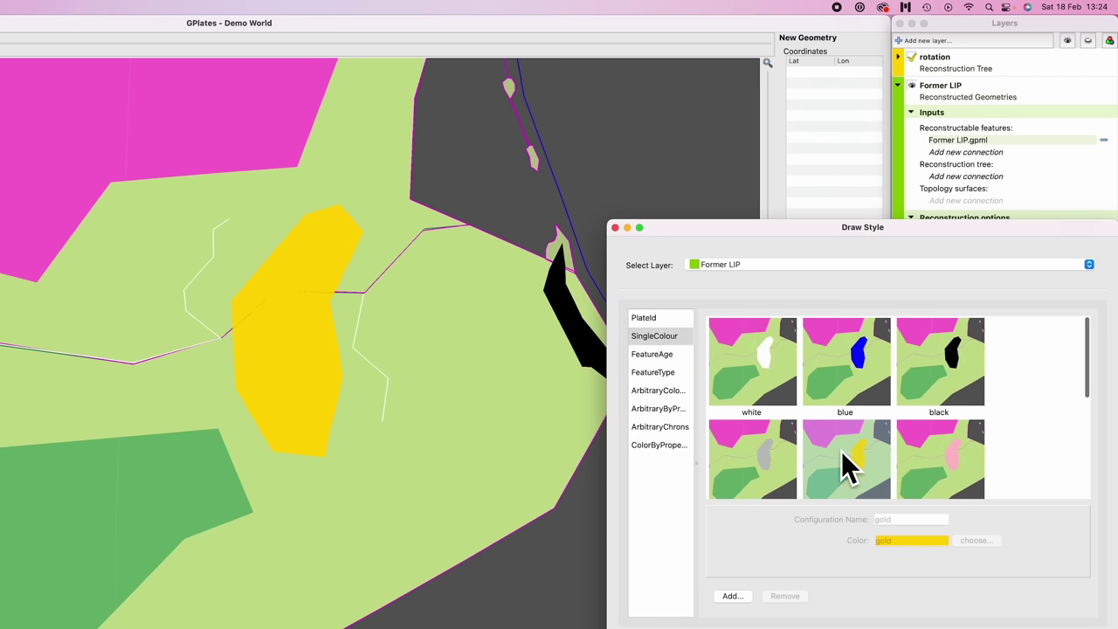
left_click(1028, 615)
Set the fill opacity to 0.35 for the Former LIP layer and to 1.00 for the Activen LIP layer.
left_click_drag(981, 354, 958, 354)
type("0.50")
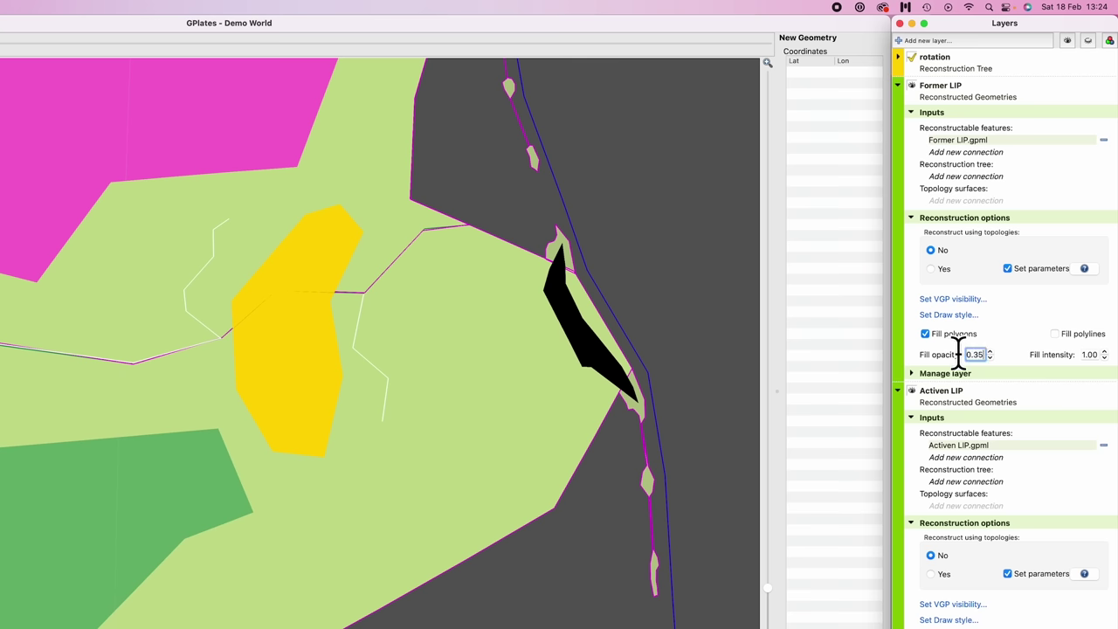
key("Return")
left_click(922, 77)
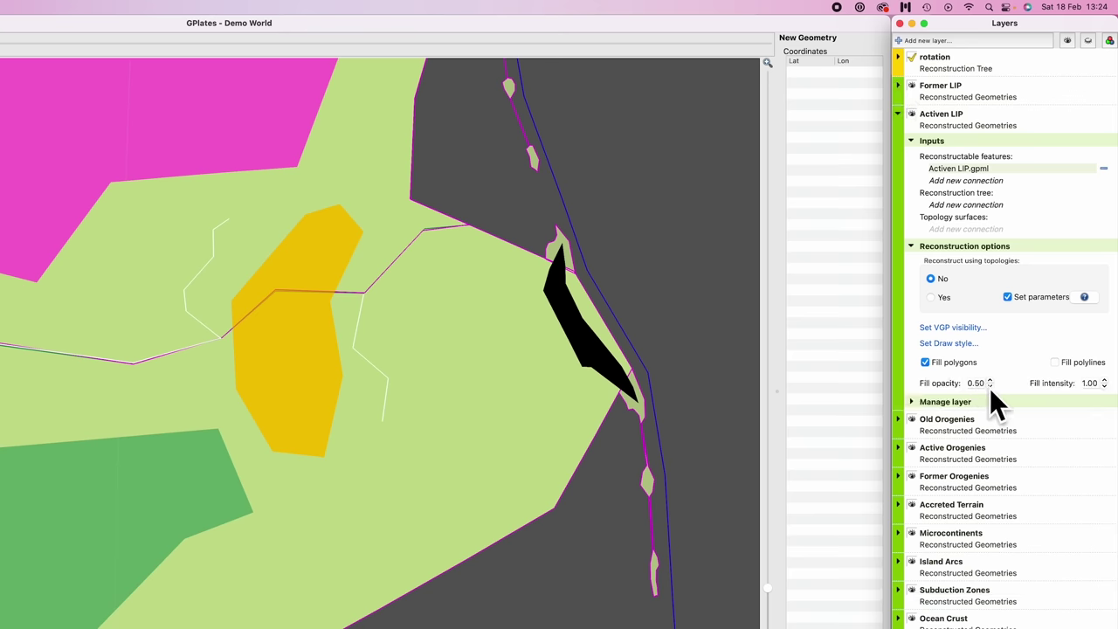
left_click_drag(985, 382, 960, 384)
type("1")
key("Return")
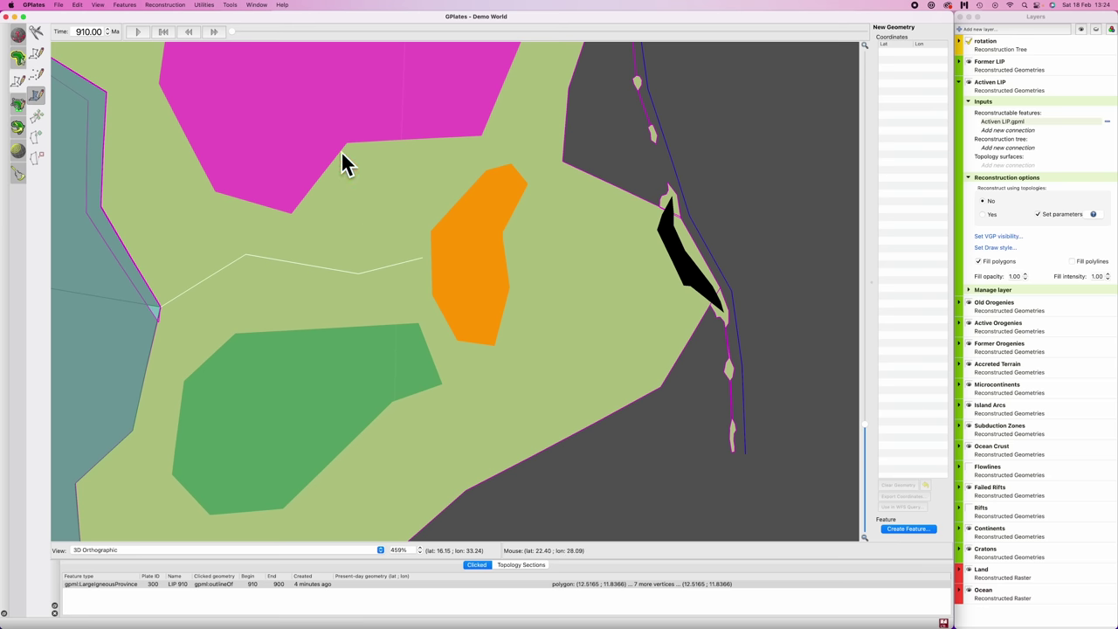
Step the reconstruction forward from 910 Ma past 895 Ma to examine how the large igneous province changes and splits along the rift.
left_click(213, 31)
left_click(213, 31)
left_click(213, 32)
left_click(213, 32)
left_click(213, 32)
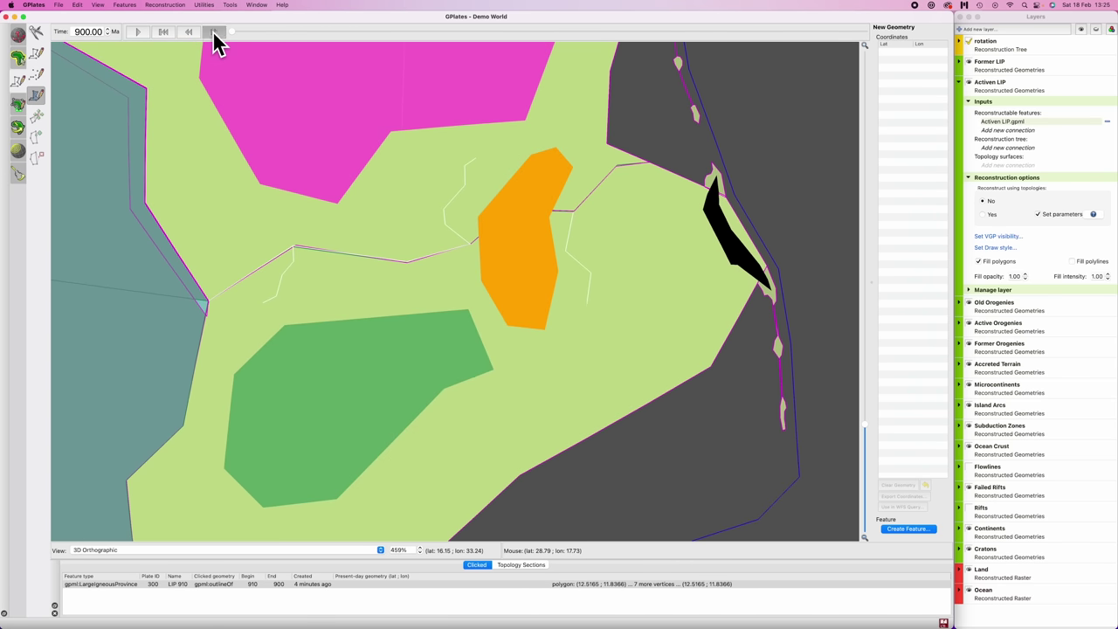
left_click(213, 32)
left_click(213, 31)
left_click(213, 32)
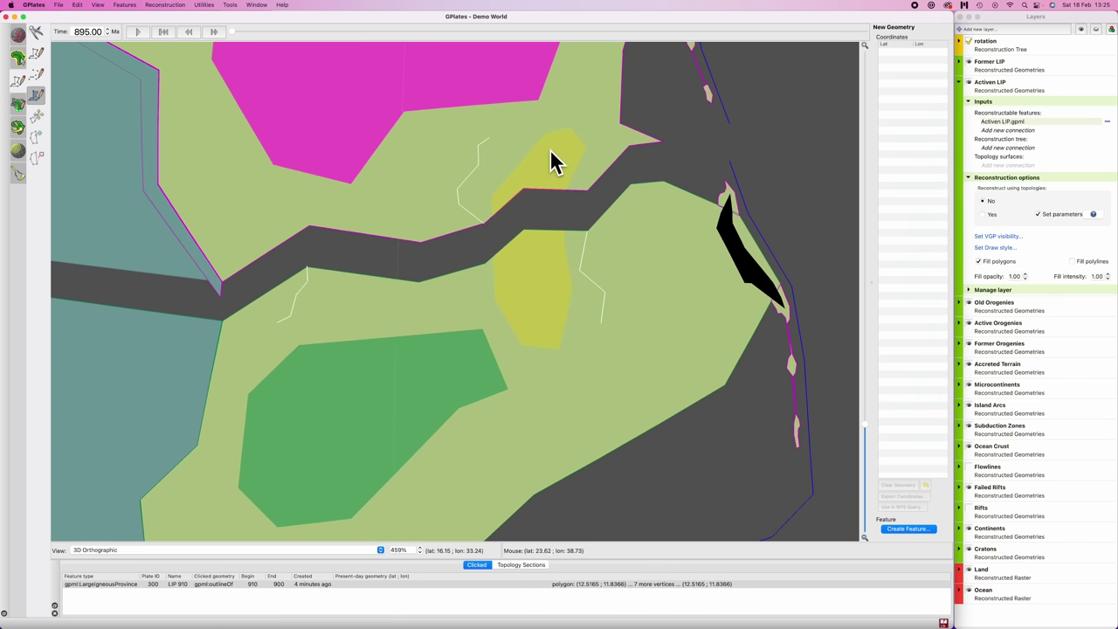
left_click(214, 32)
left_click(214, 33)
left_click(213, 32)
left_click(213, 33)
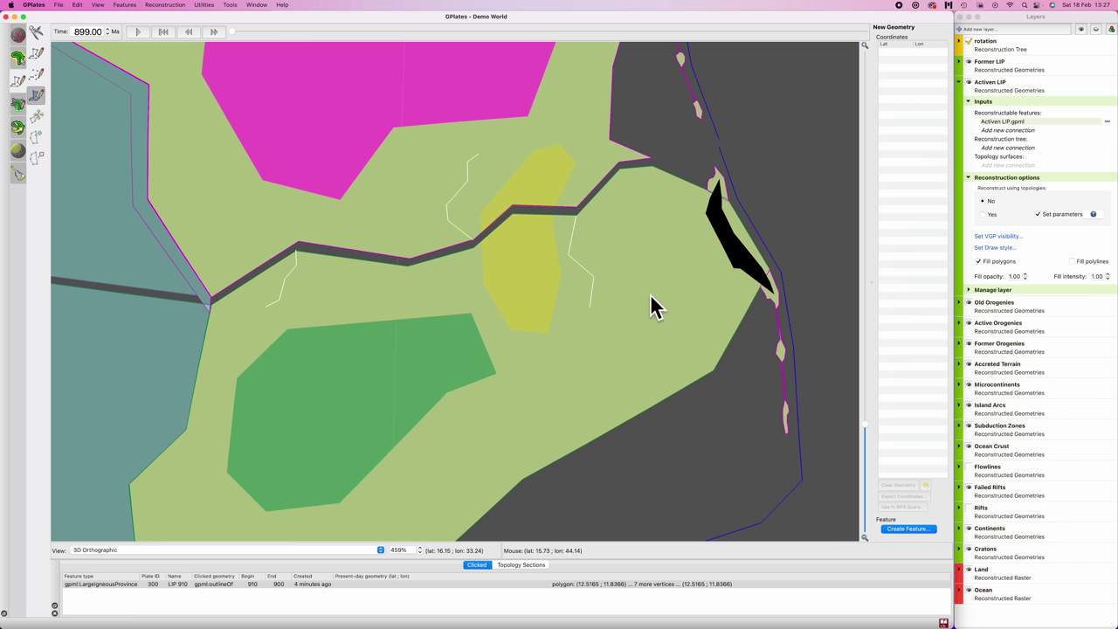
Show the whole globe at 850, 800, 750, 700 and 600 Ma to follow the drift of the separated continents.
scroll(652, 305, "down", 10)
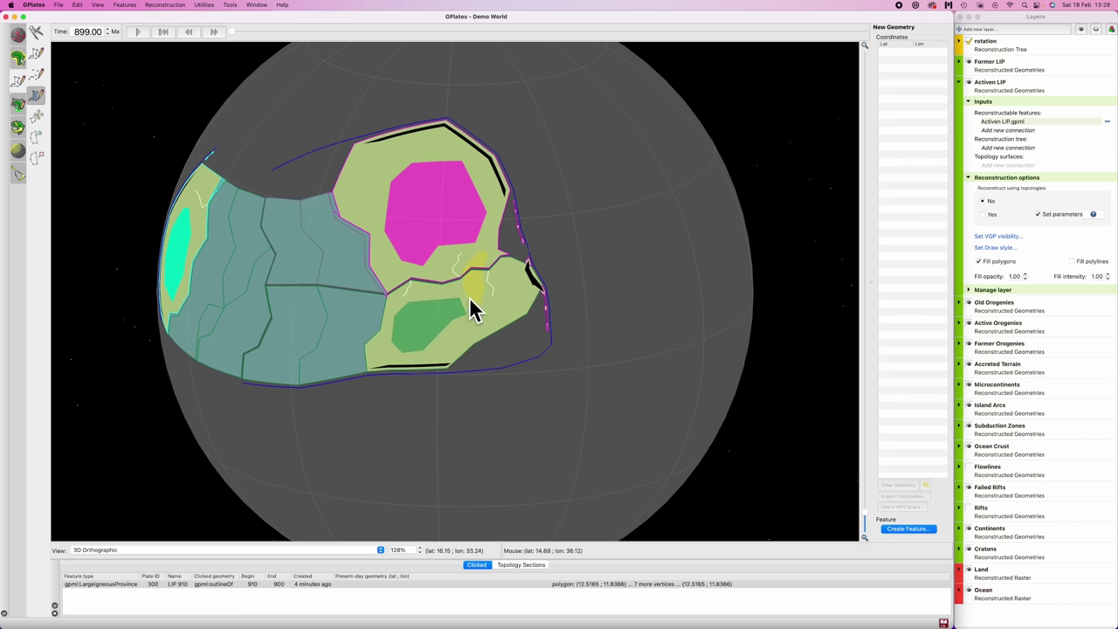
left_click(71, 32)
type("850")
key("Return")
scroll(417, 267, "down", 3)
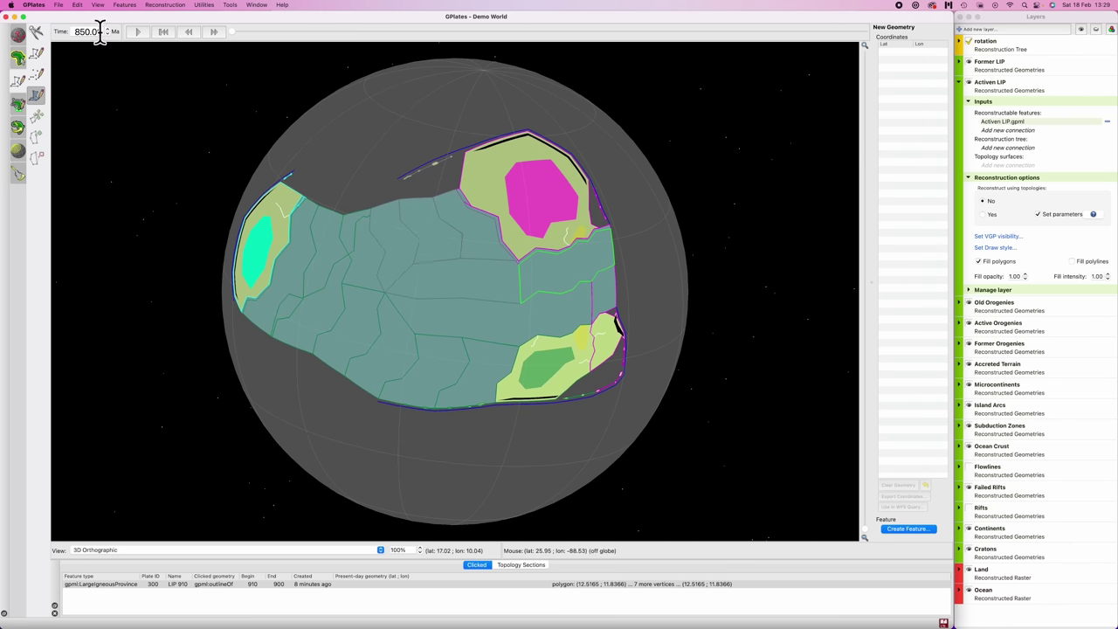
left_click(70, 33)
type("800")
key("Return")
left_click(73, 32)
type("750")
key("Return")
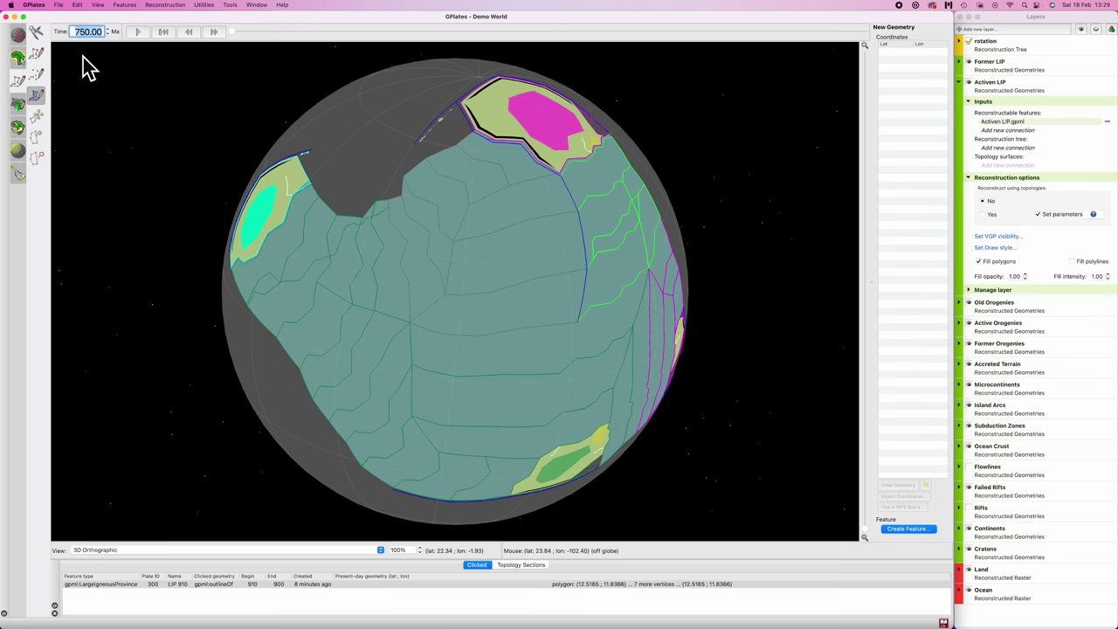
type("700")
key("Return")
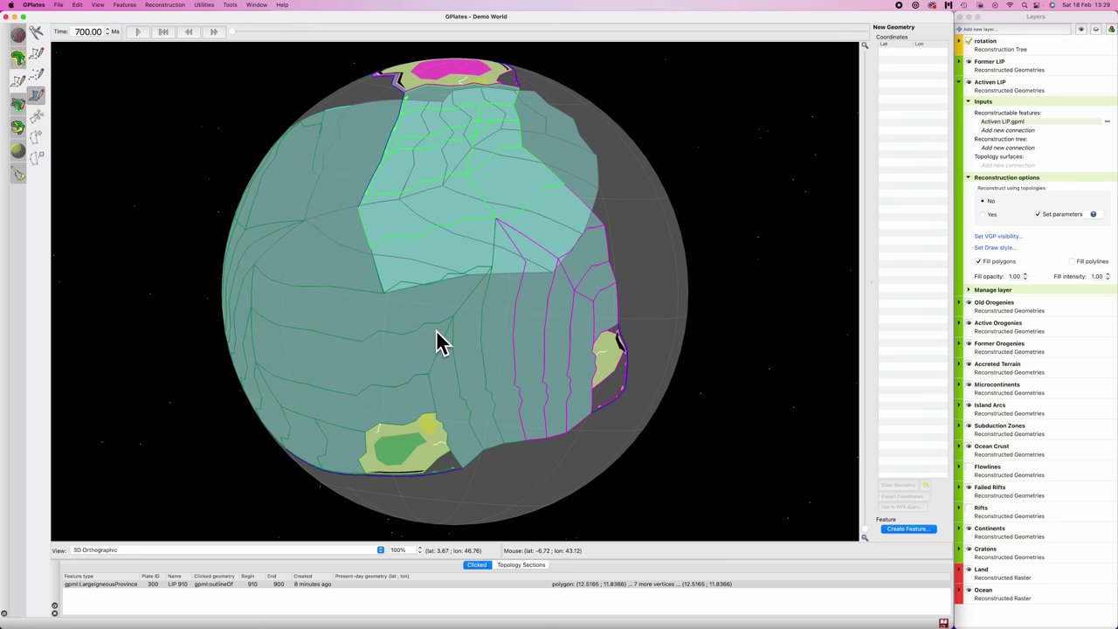
double_click(72, 32)
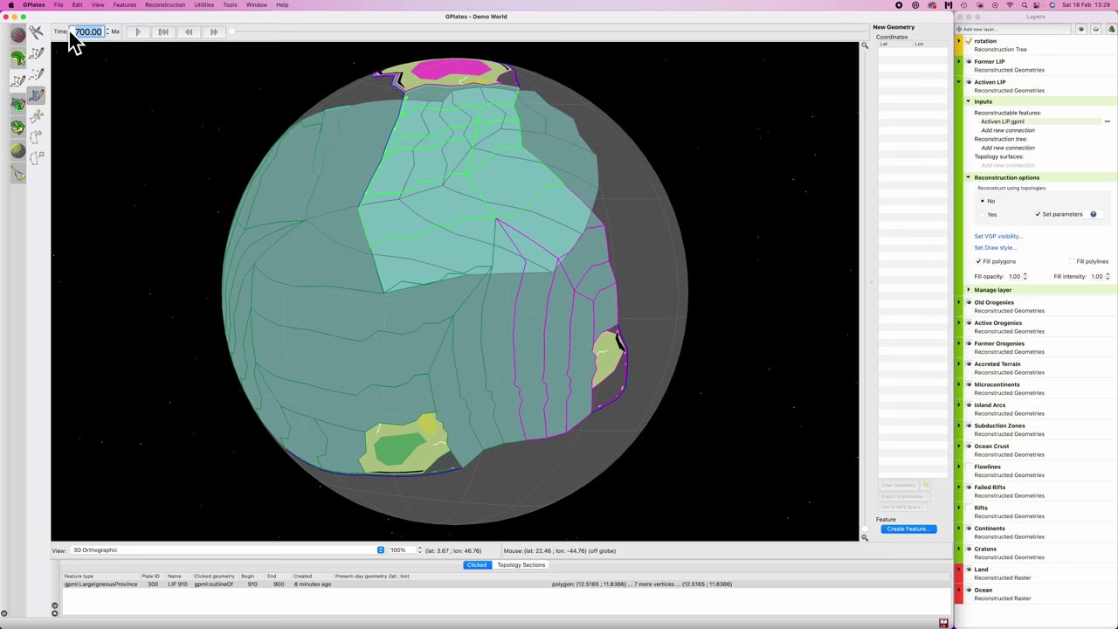
type("600")
key("Return")
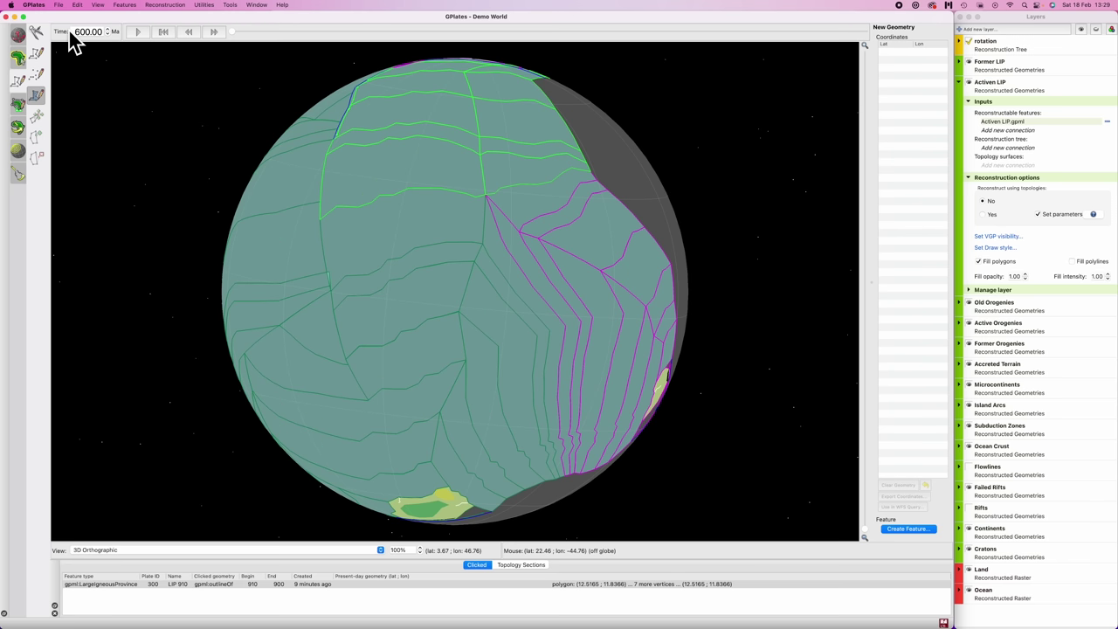
Set the reconstruction time to 650 Ma and bring the small continental fragment beside the magenta-outlined ocean crust into close view.
double_click(73, 32)
type("650")
key("Return")
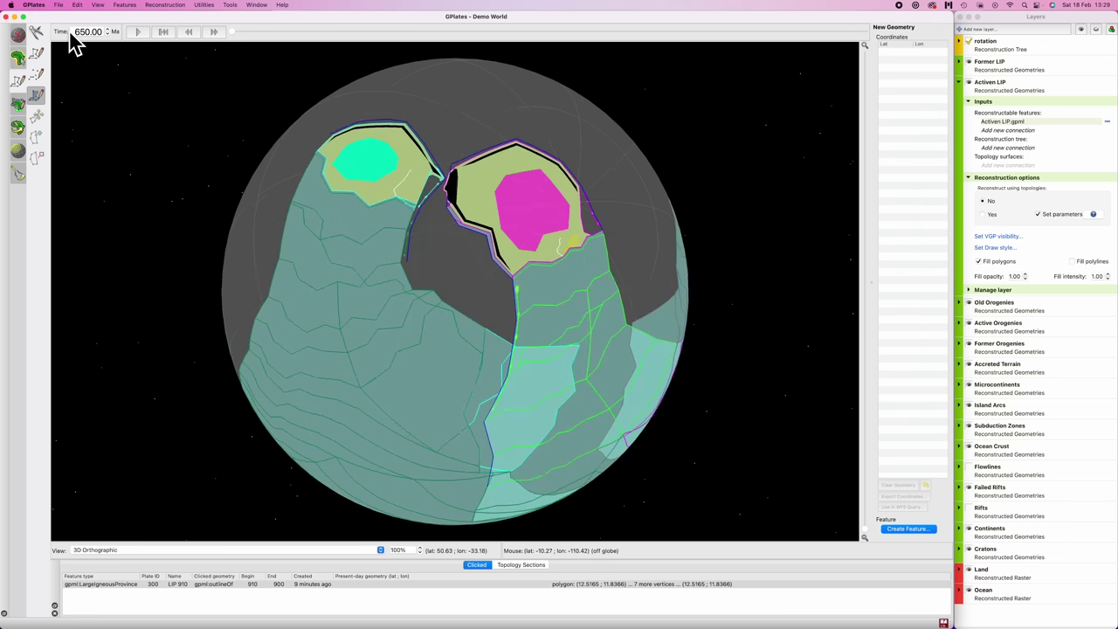
left_click_drag(539, 291, 437, 253)
scroll(529, 289, "up", 5)
scroll(437, 253, "up", 6)
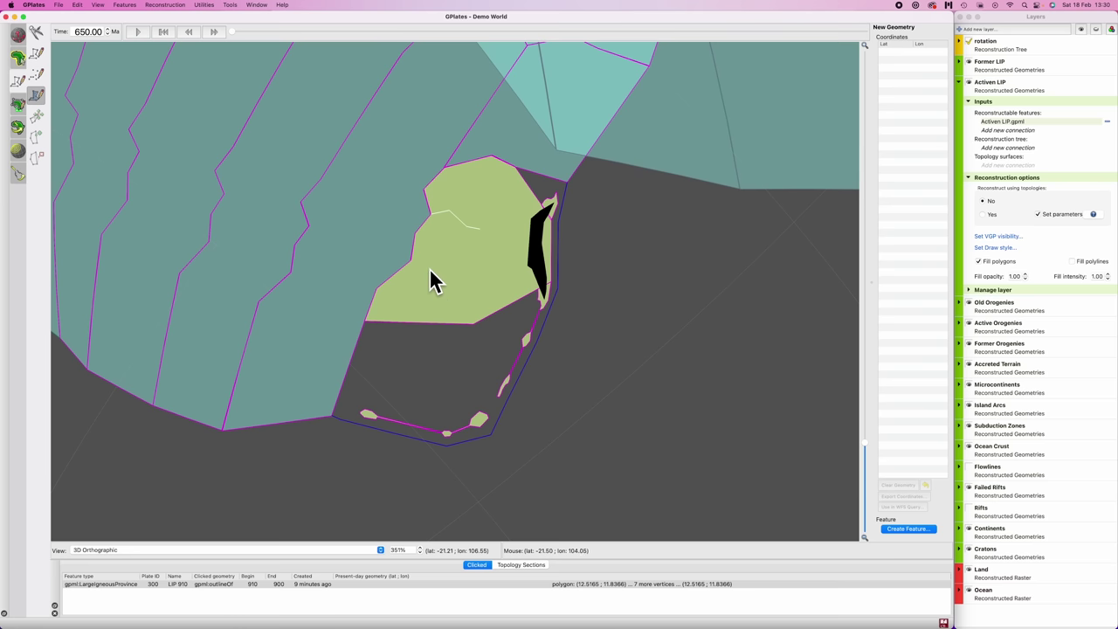
Raise the reconstruction time and draw a polygon on the small continental fragment for a new large igneous province.
left_click(81, 31)
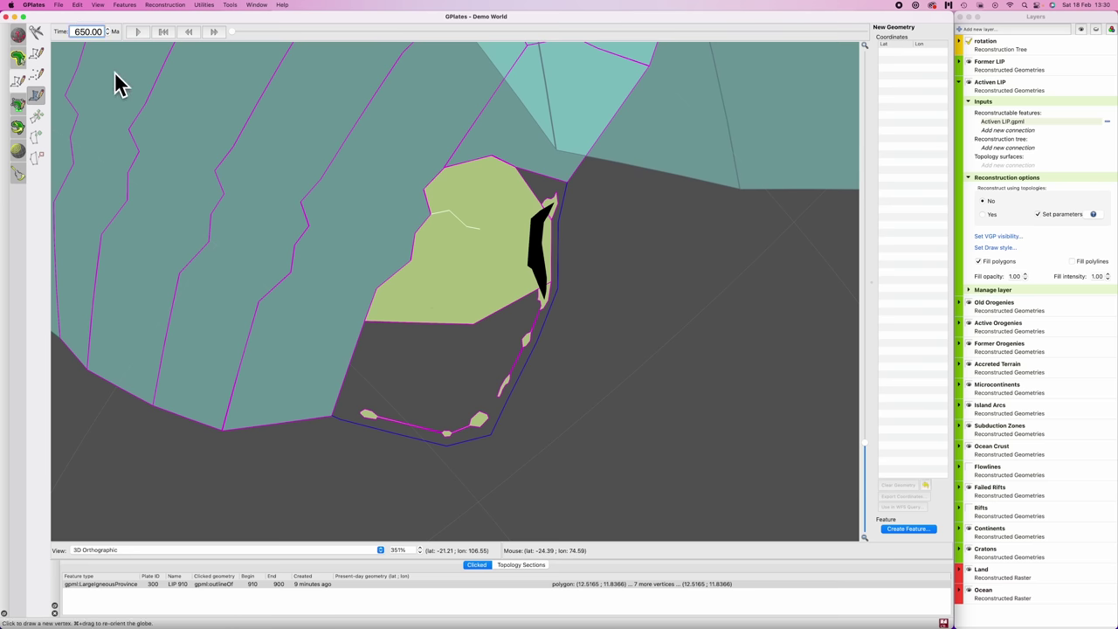
key("Up")
left_click(543, 231)
left_click(481, 234)
left_click(431, 303)
left_click(559, 289)
left_click(554, 246)
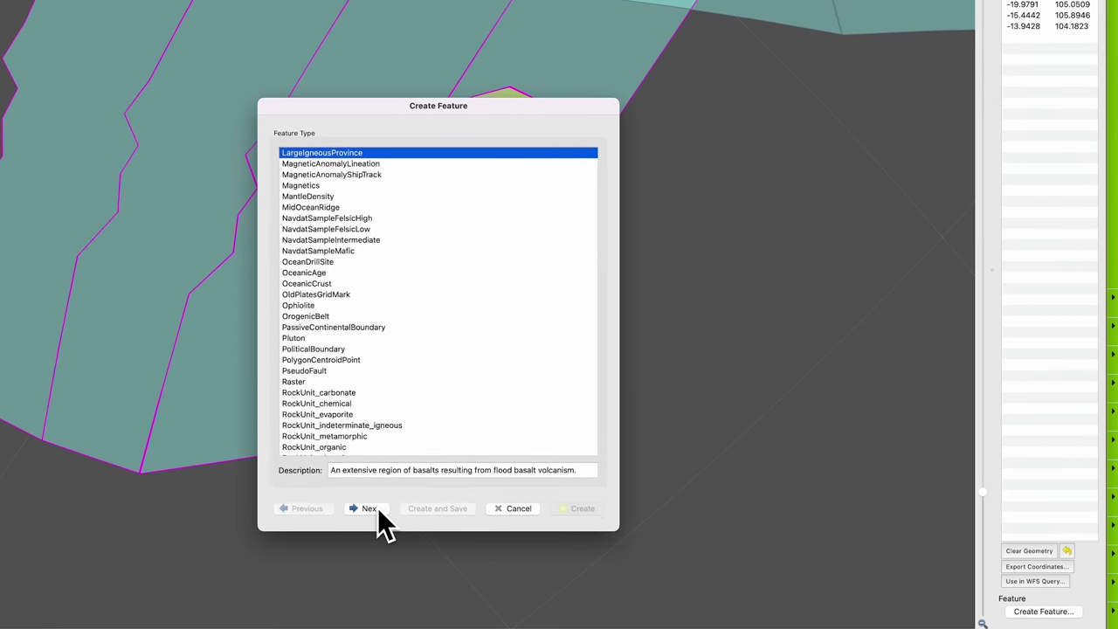
Define the new large igneous province with plate ID 201, begin 660 Ma, end 650 Ma and the name LIP 660.
left_click(369, 508)
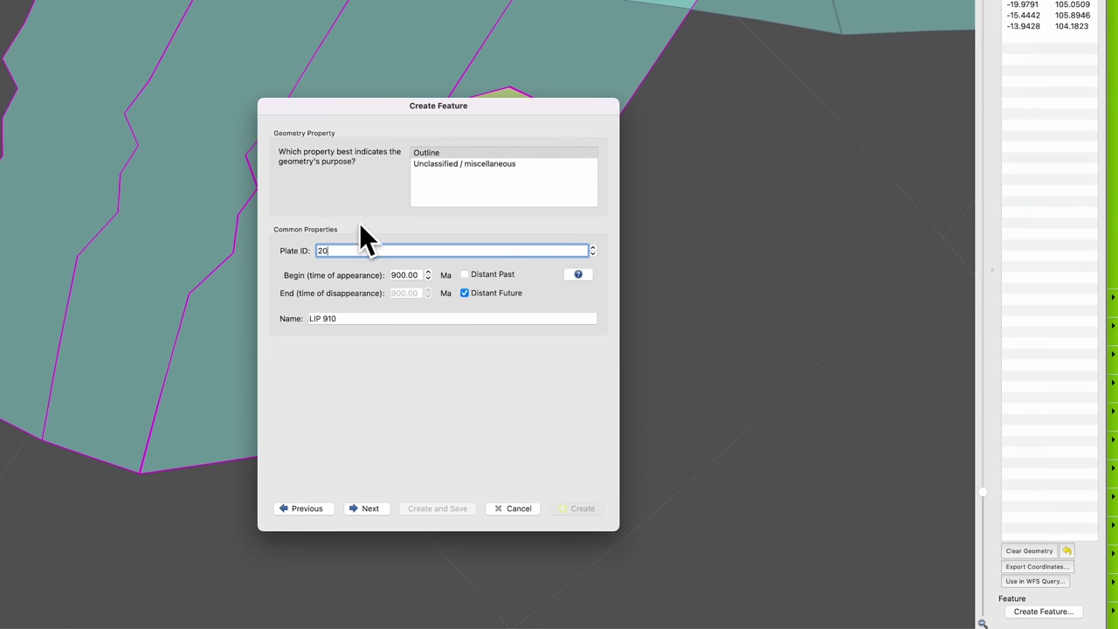
double_click(413, 275)
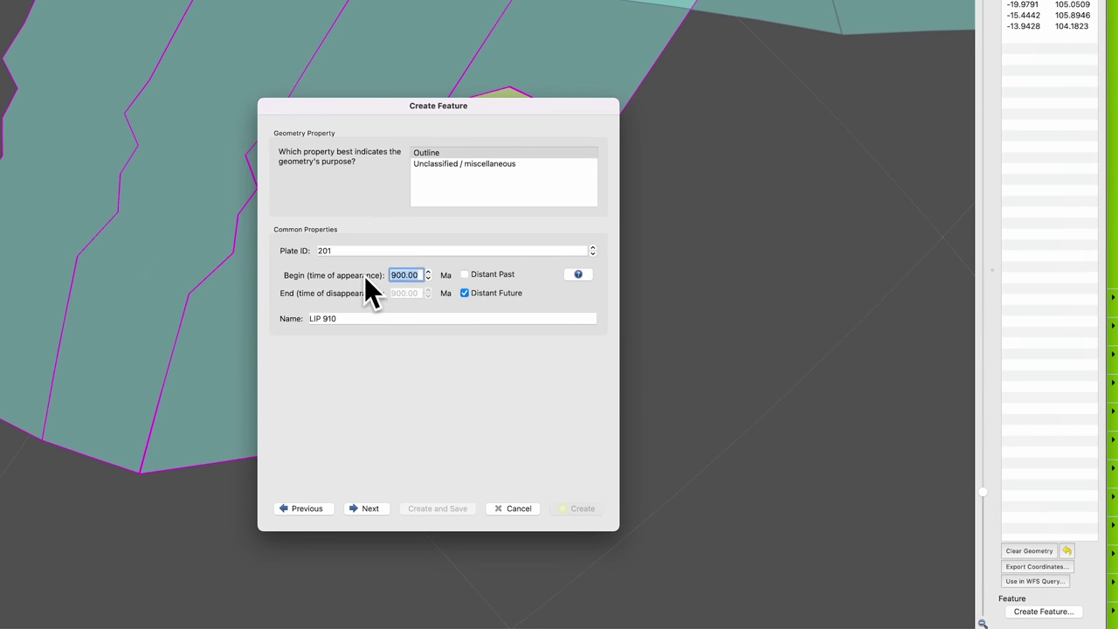
type("660")
left_click(464, 292)
type("650")
left_click(352, 320)
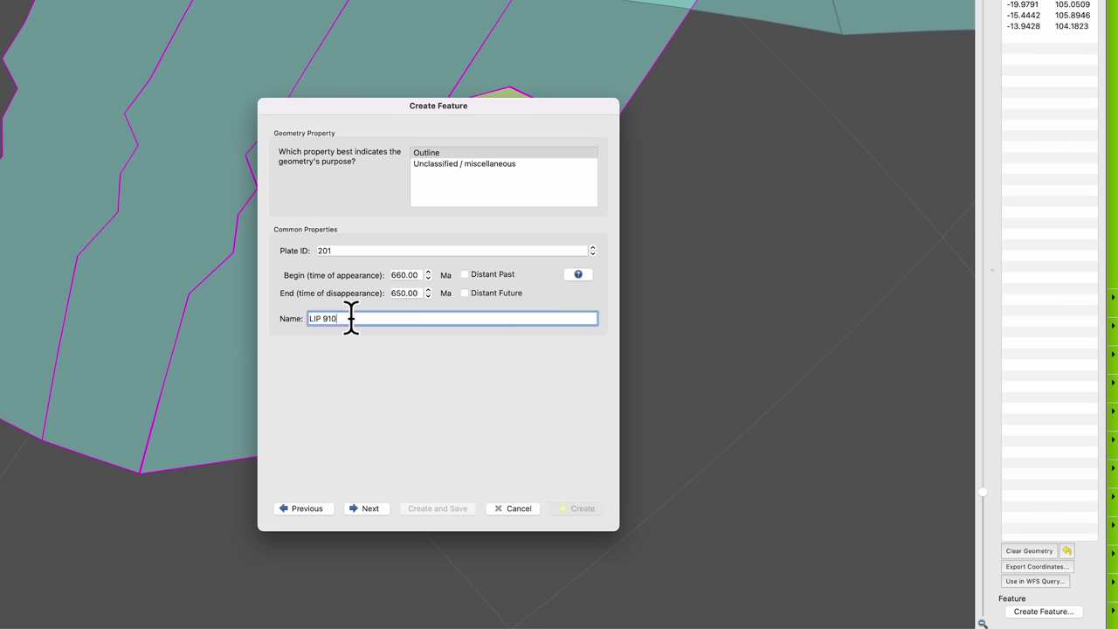
key("BackSpace")
key("BackSpace")
key("BackSpace")
type("660")
Create the province in the Activen LIP.gpml feature collection.
left_click(363, 506)
left_click(364, 506)
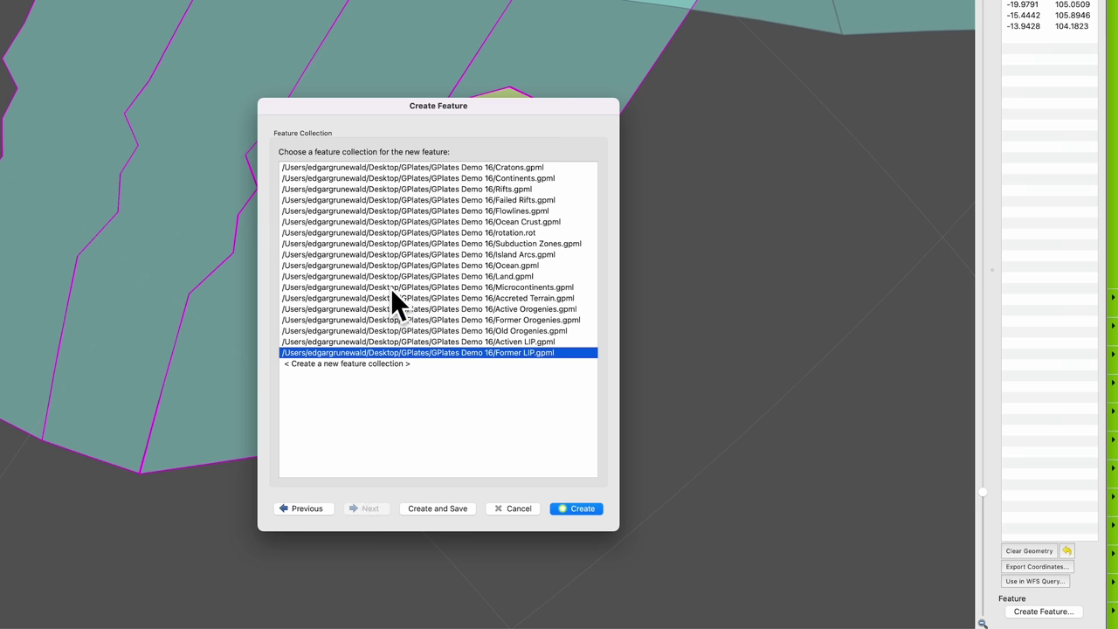
left_click(494, 341)
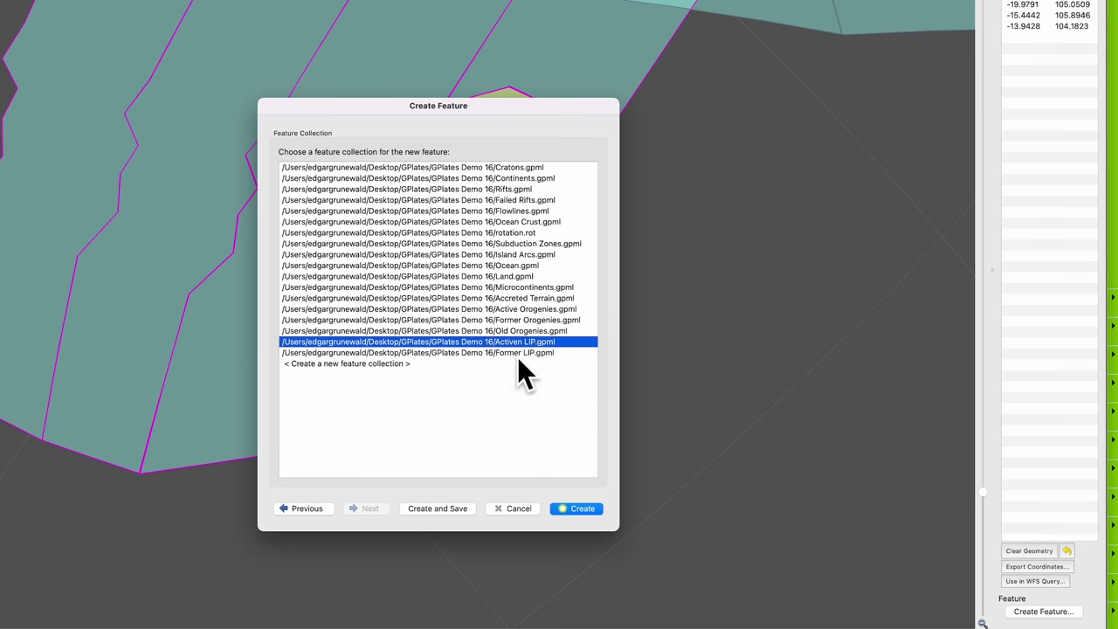
left_click(579, 507)
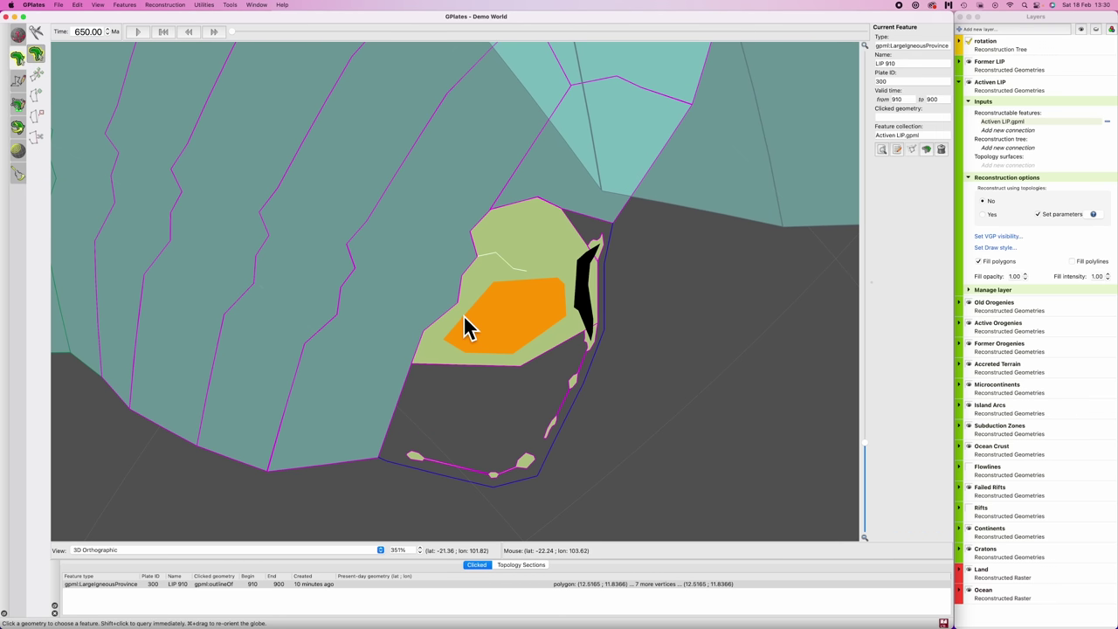
Copy the LIP 660 polygon's geometry into a new LargeIgneousProvince feature.
left_click(498, 282)
left_click(913, 146)
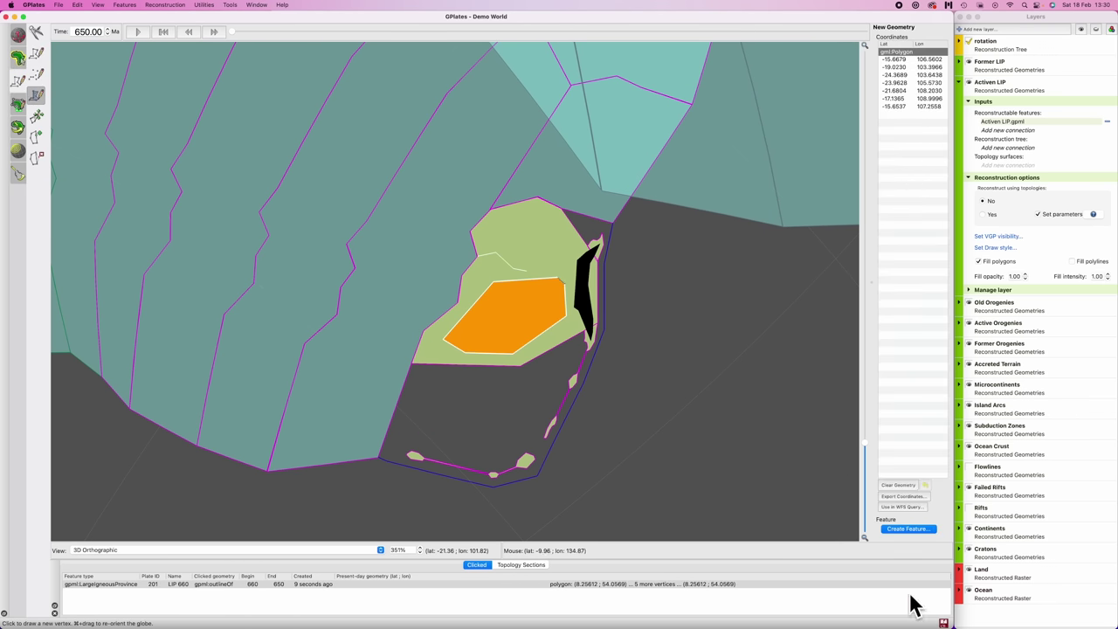
left_click(911, 527)
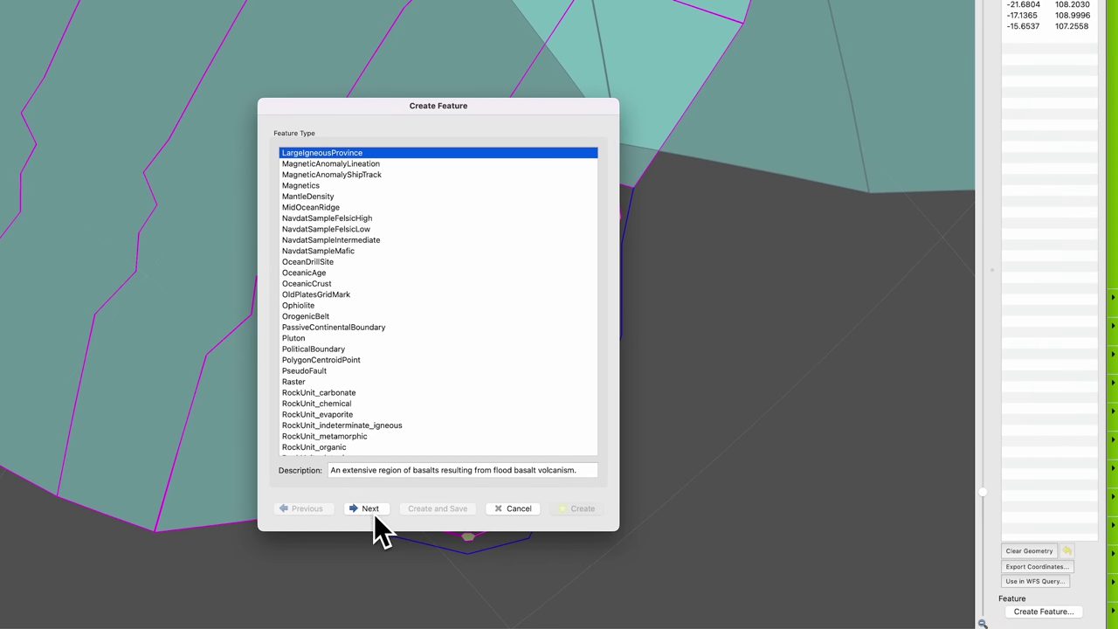
left_click(427, 455)
Set the copy to begin at 650 Ma and last into the distant future, and create it in Former LIP.gpml.
left_click_drag(419, 274, 382, 277)
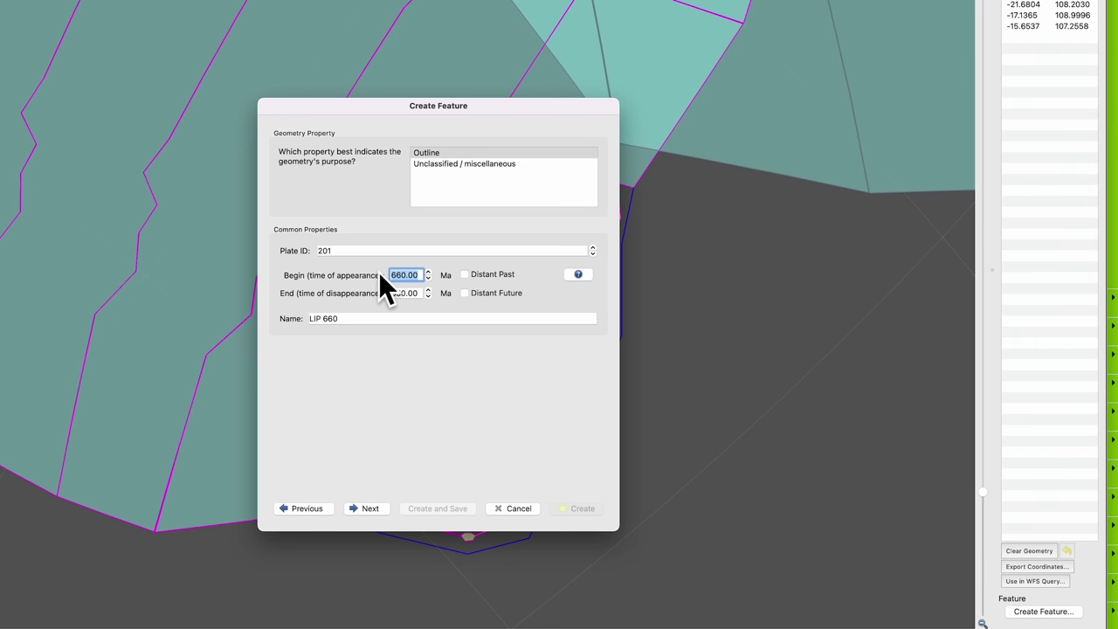
type("650")
left_click(464, 292)
left_click(336, 318)
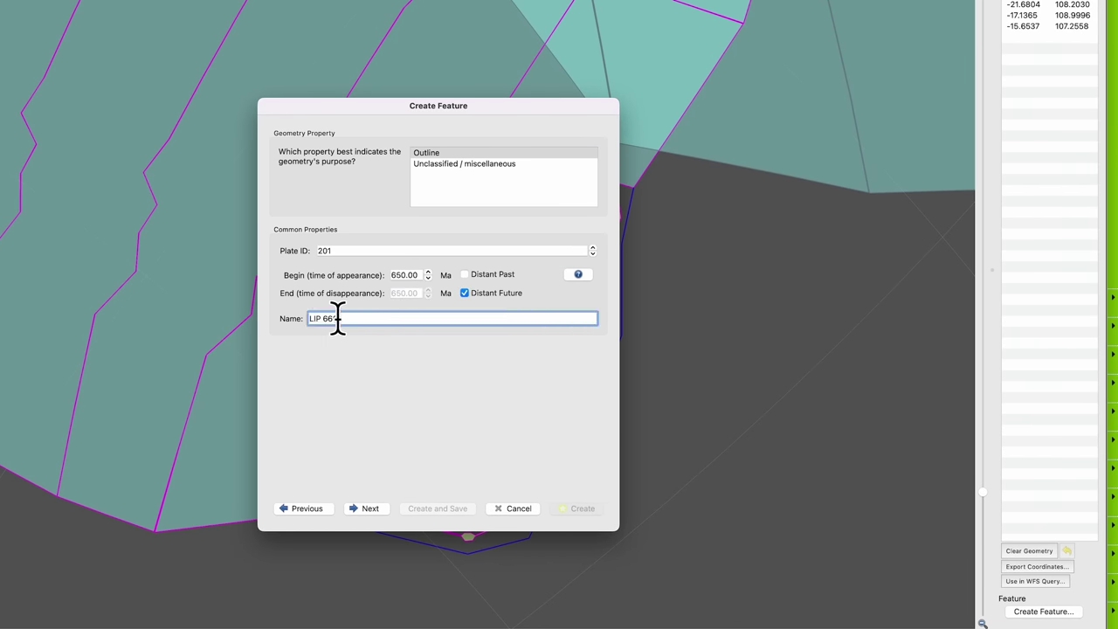
double_click(332, 318)
left_click(370, 508)
left_click(371, 508)
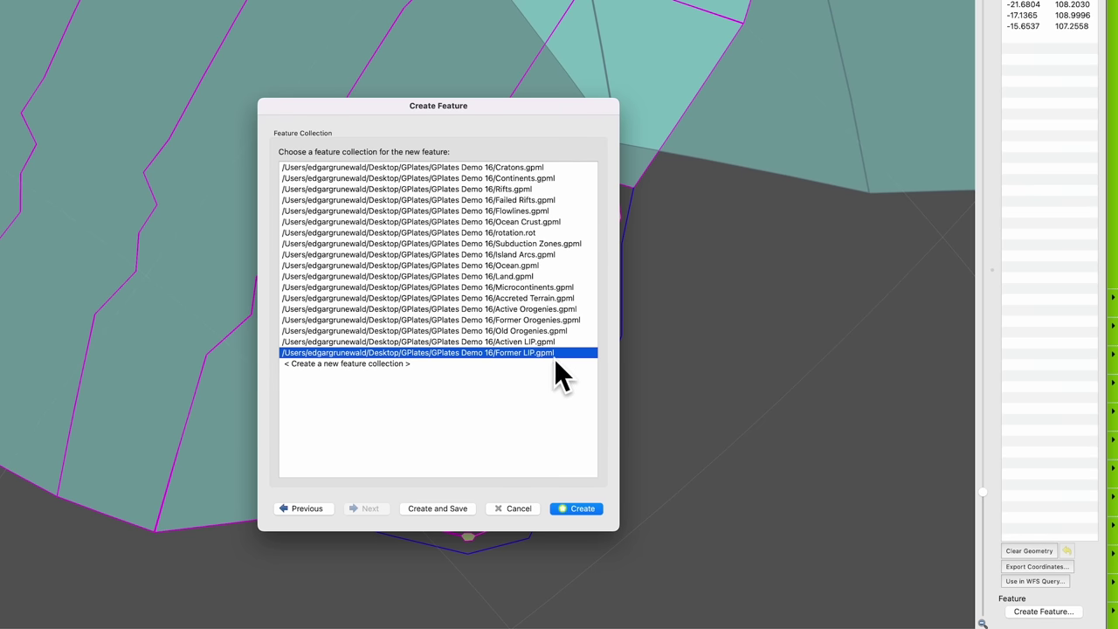
left_click(583, 510)
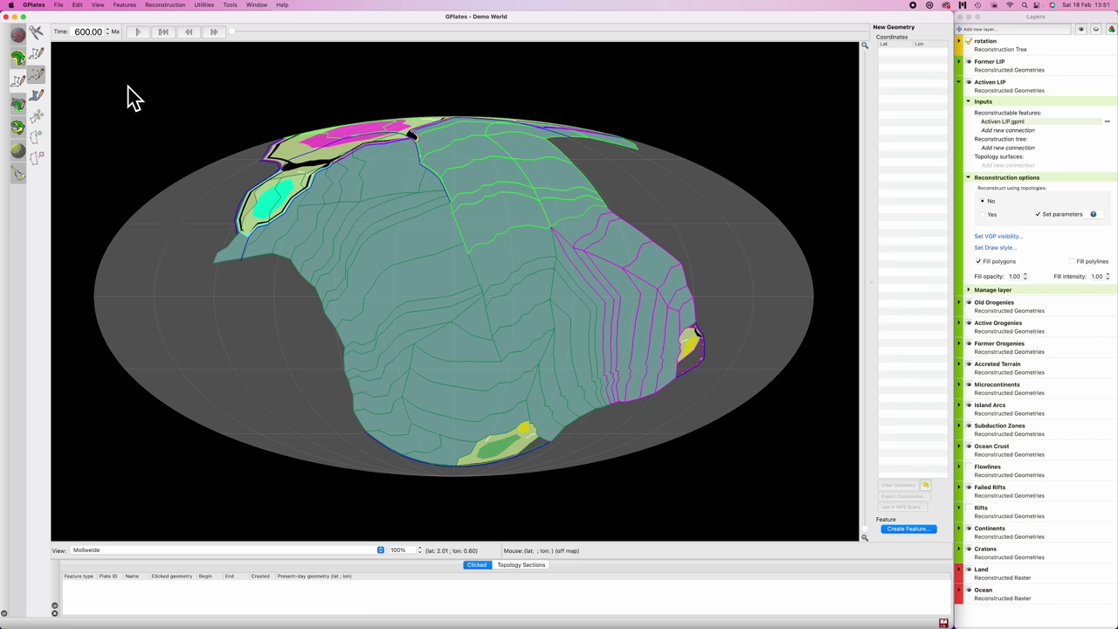
Set the reconstruction time to 660 Ma.
left_click(96, 32)
key("BackSpace")
key("BackSpace")
key("BackSpace")
key("BackSpace")
key("BackSpace")
key("BackSpace")
type("660.00")
key("Return")
scroll(392, 180, "up", 3)
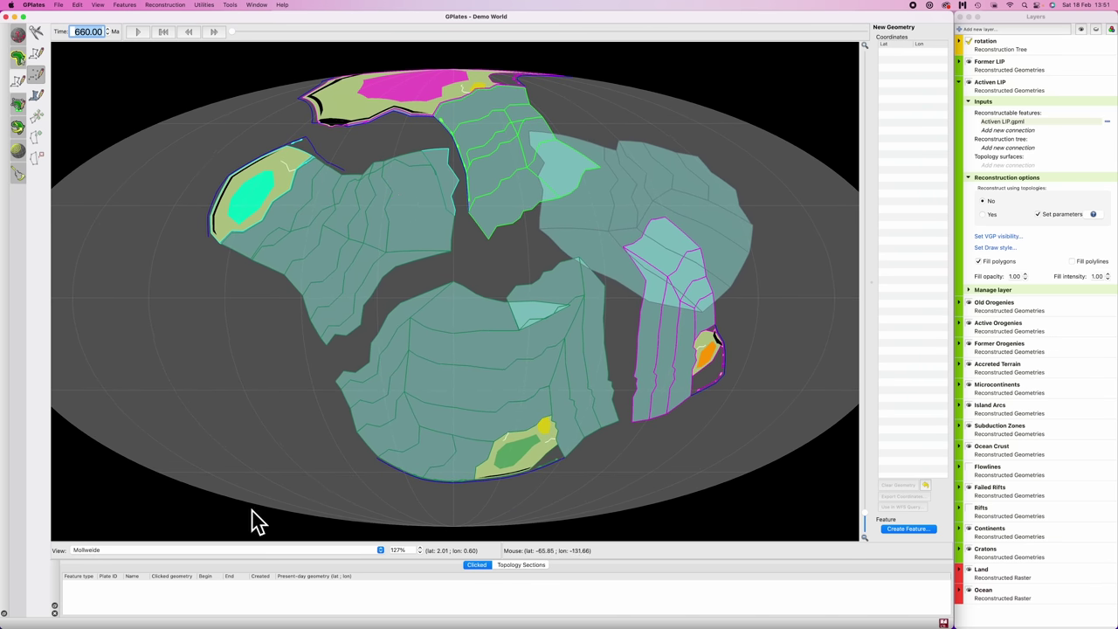
Switch the map to the 3D Orthographic view and turn the globe to show the wide ocean crust below the cyan craton.
left_click(164, 549)
left_click(123, 525)
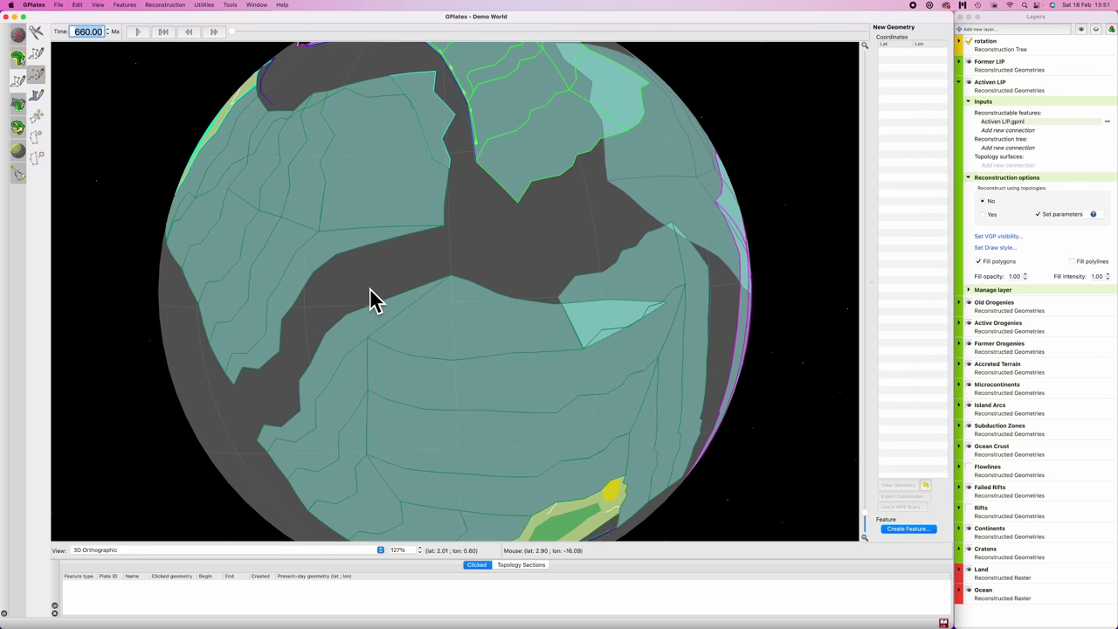
left_click_drag(369, 262, 444, 320)
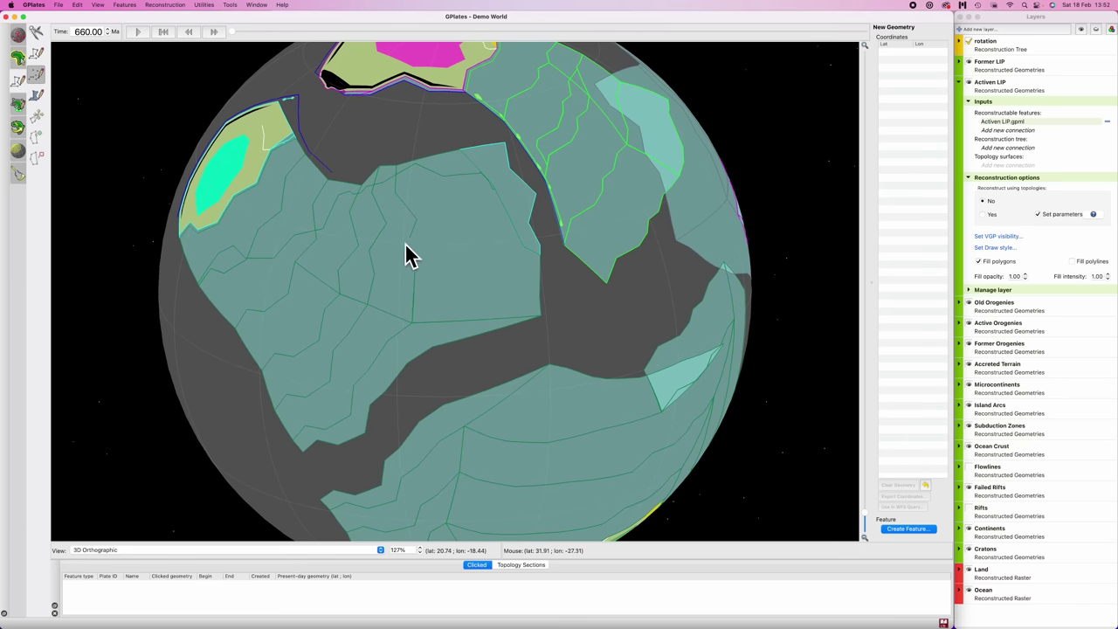
View the reconstruction at 1000 Ma and return the time to 660 Ma.
left_click(231, 32)
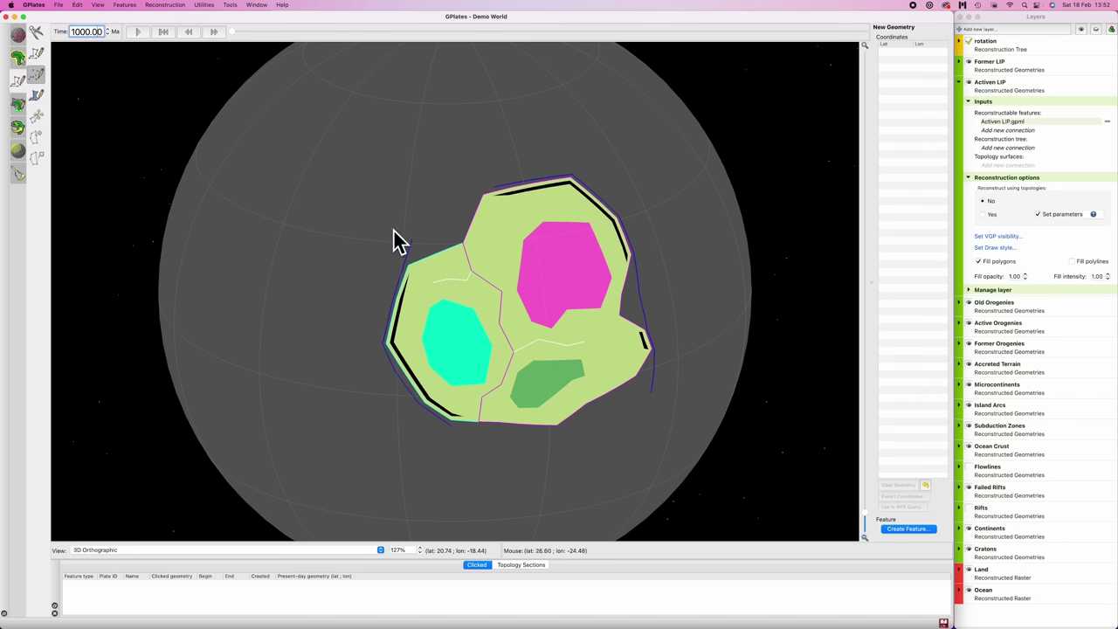
left_click_drag(232, 35, 377, 39)
key("ctrl+z")
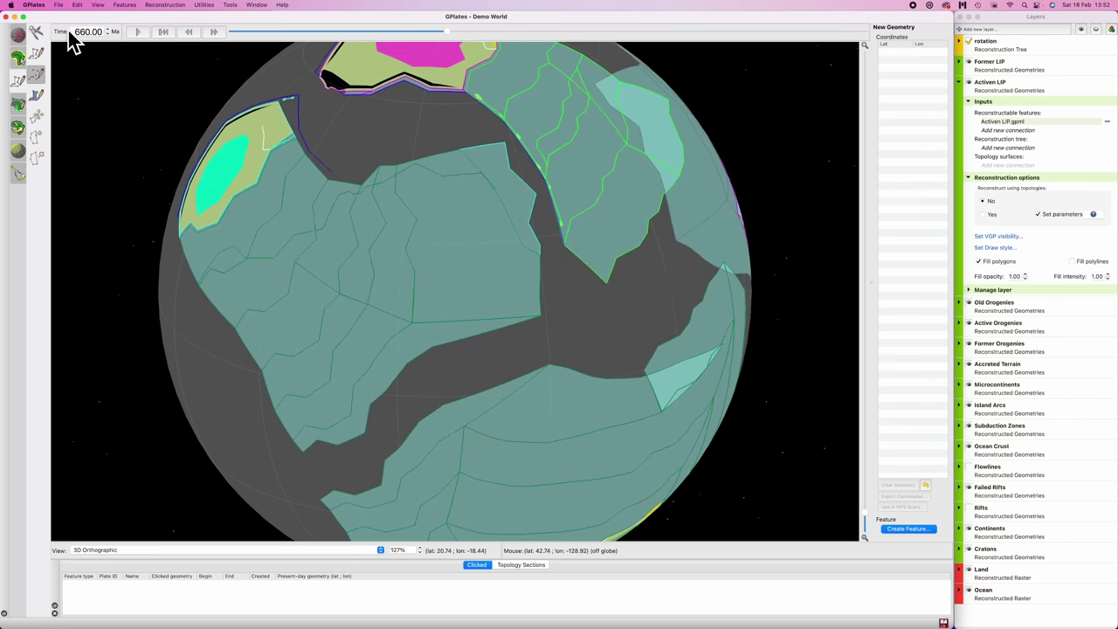
Place a point on the ocean crust at about latitude 22, longitude -14 and make it a HotSpot feature.
left_click(477, 283)
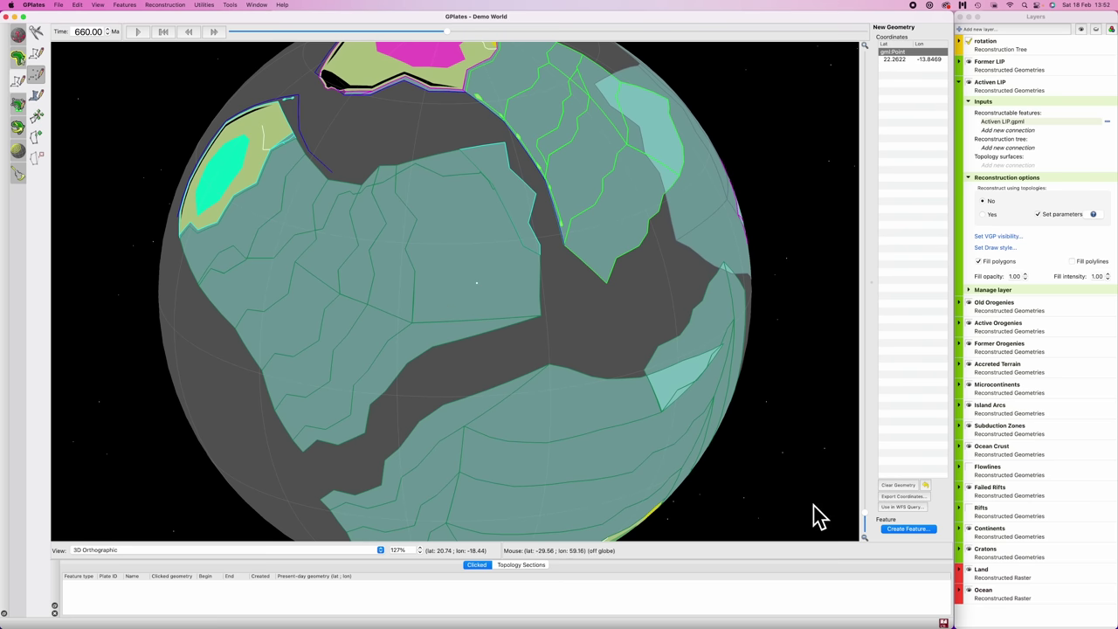
left_click(887, 528)
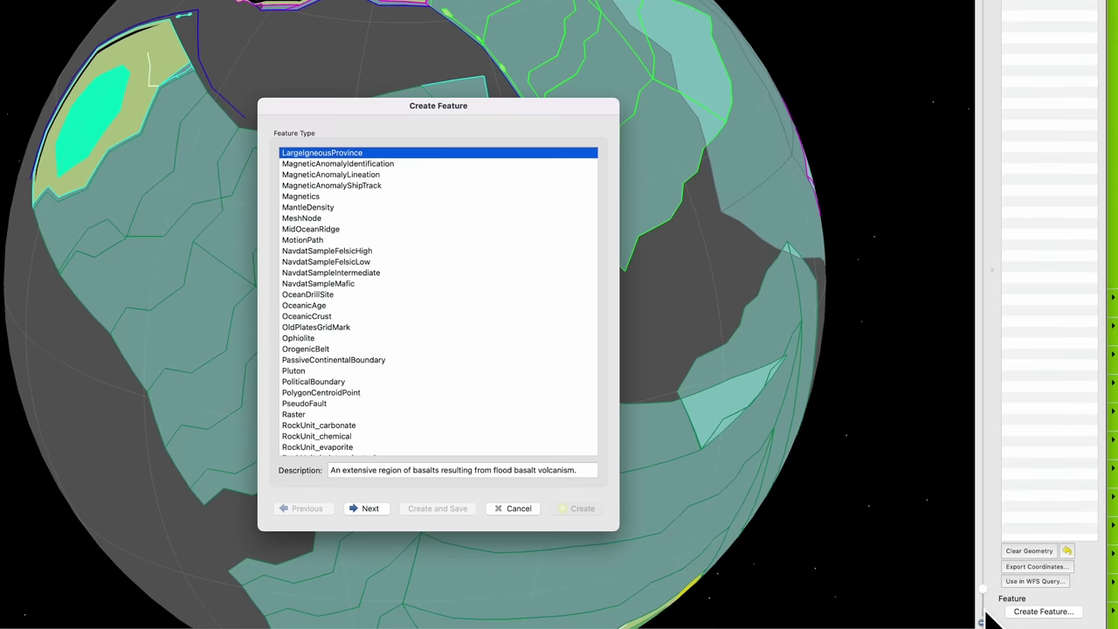
type("ho")
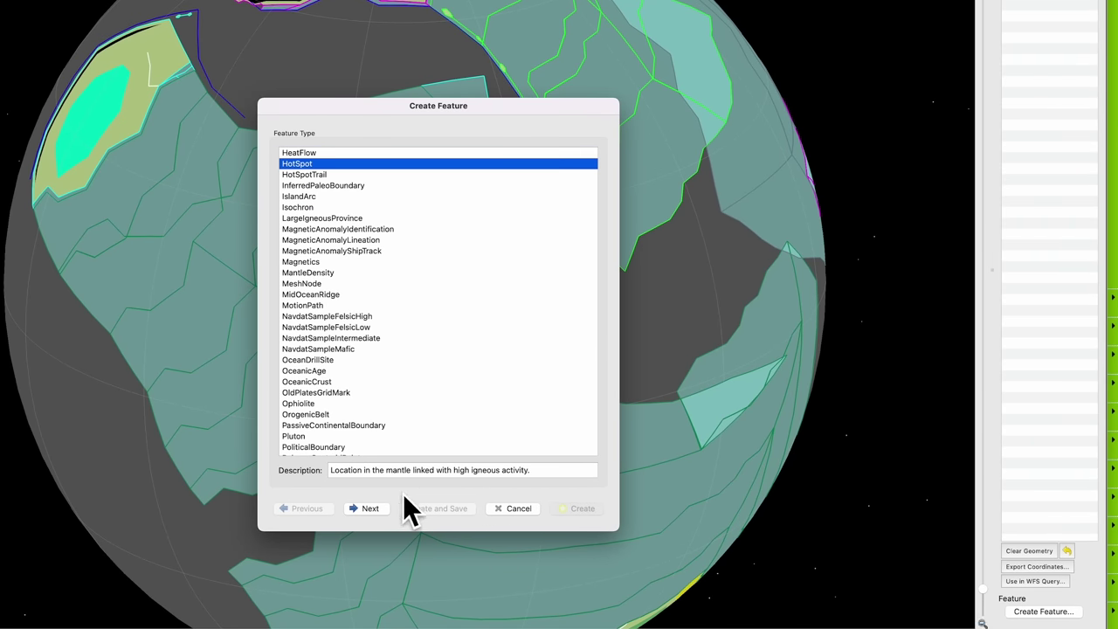
left_click(370, 508)
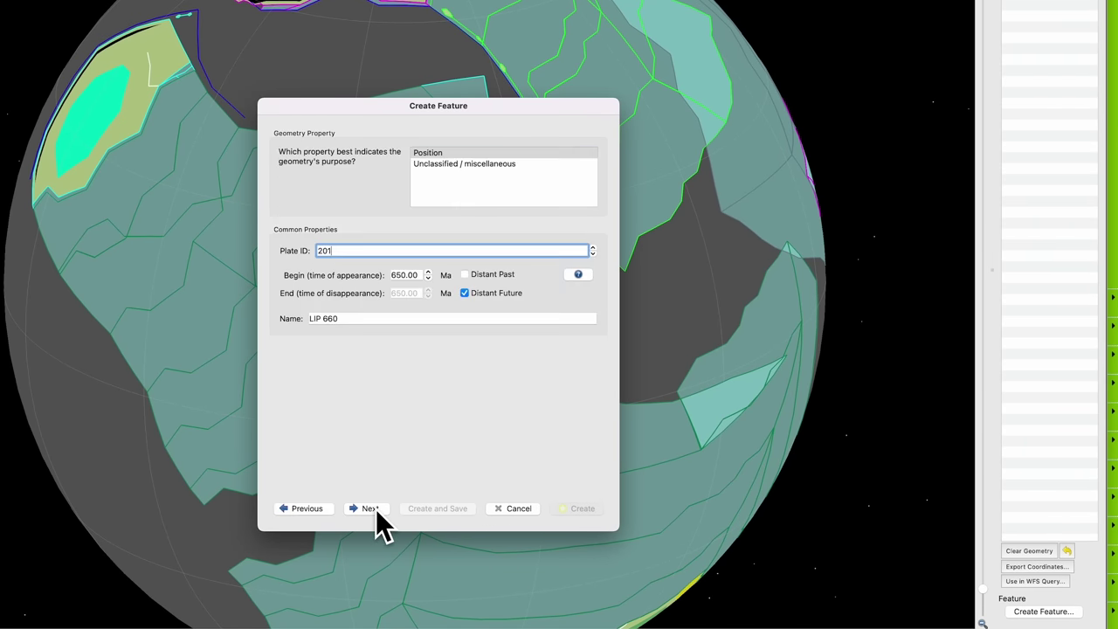
Set the hotspot's plate ID to 1 and its begin time to 660 Ma.
left_click(333, 250)
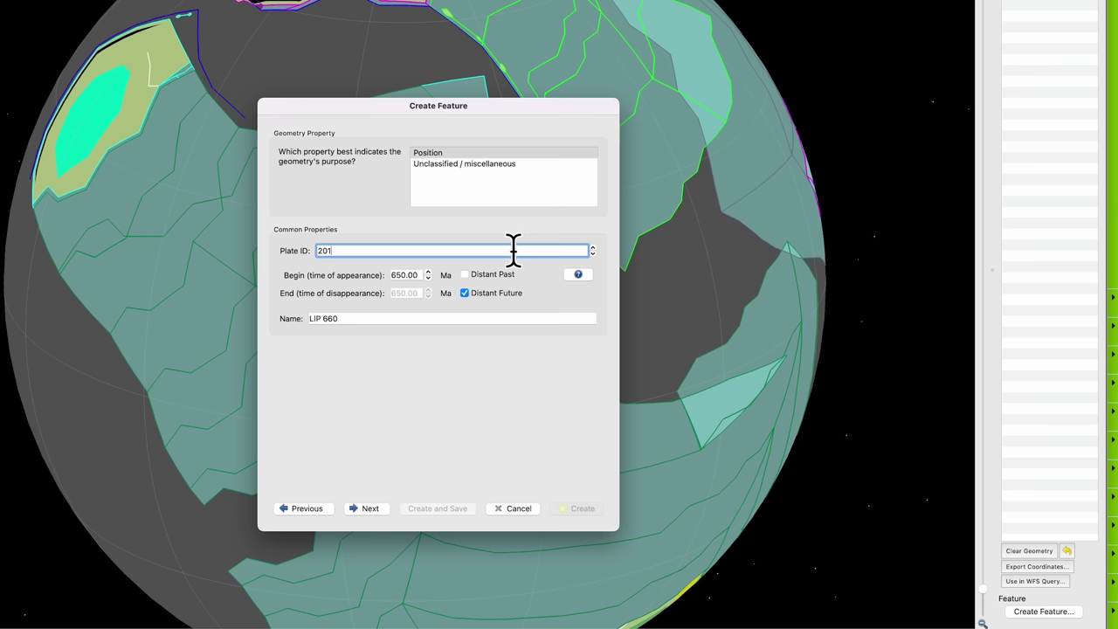
key("BackSpace")
key("BackSpace")
key("BackSpace")
type("1")
left_click(408, 275)
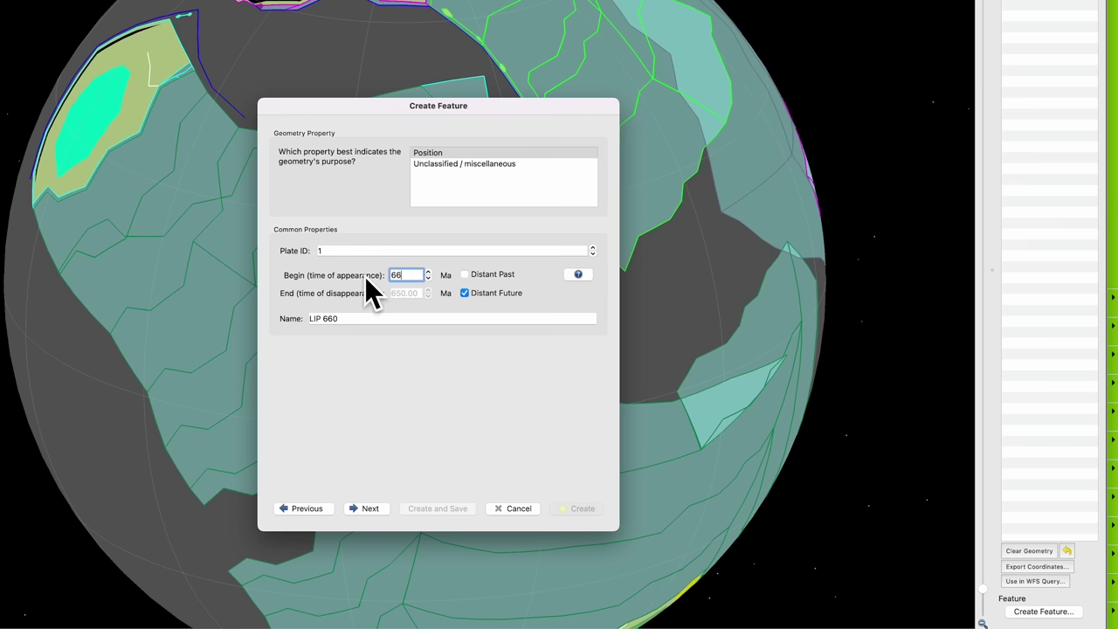
type("0")
Name the hotspot feature Hotspot 660.
key("Tab")
key("BackSpace")
type("Hotsdp")
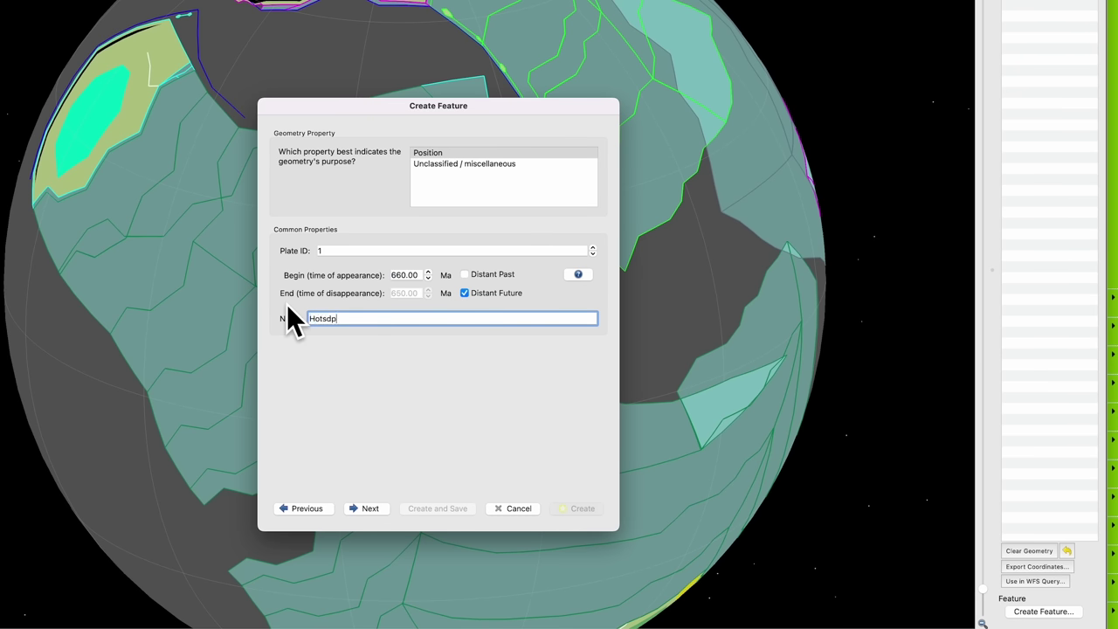
key("BackSpace")
key("BackSpace")
type("pot 660")
Create the hotspot in a new feature collection and save that collection as Hotspots in the GPlates Demo 16 folder.
left_click(367, 508)
left_click(368, 509)
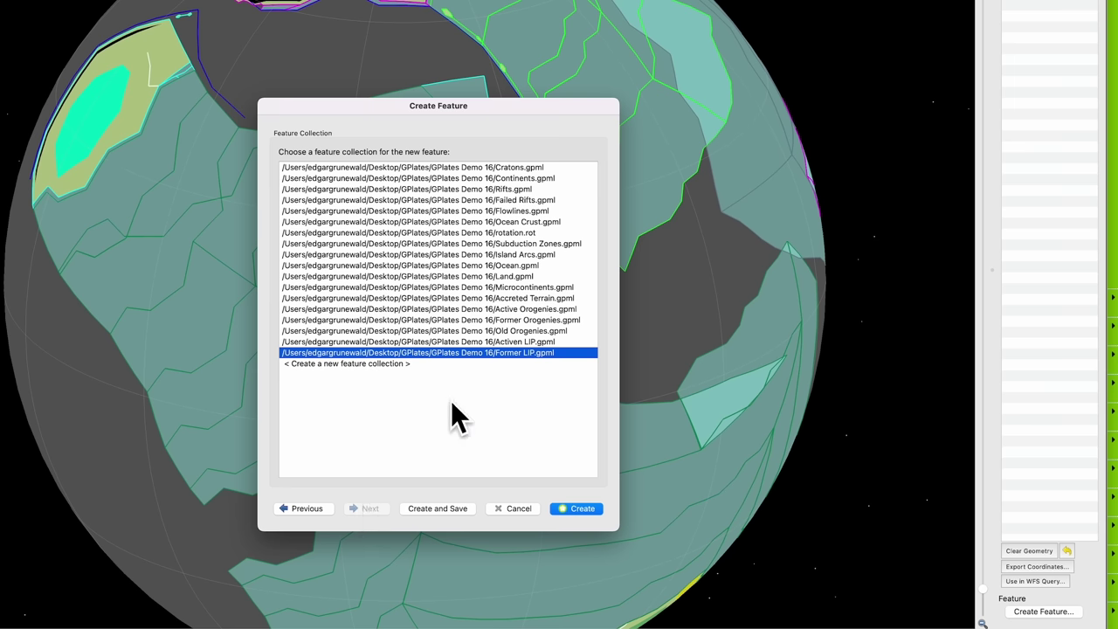
left_click(396, 363)
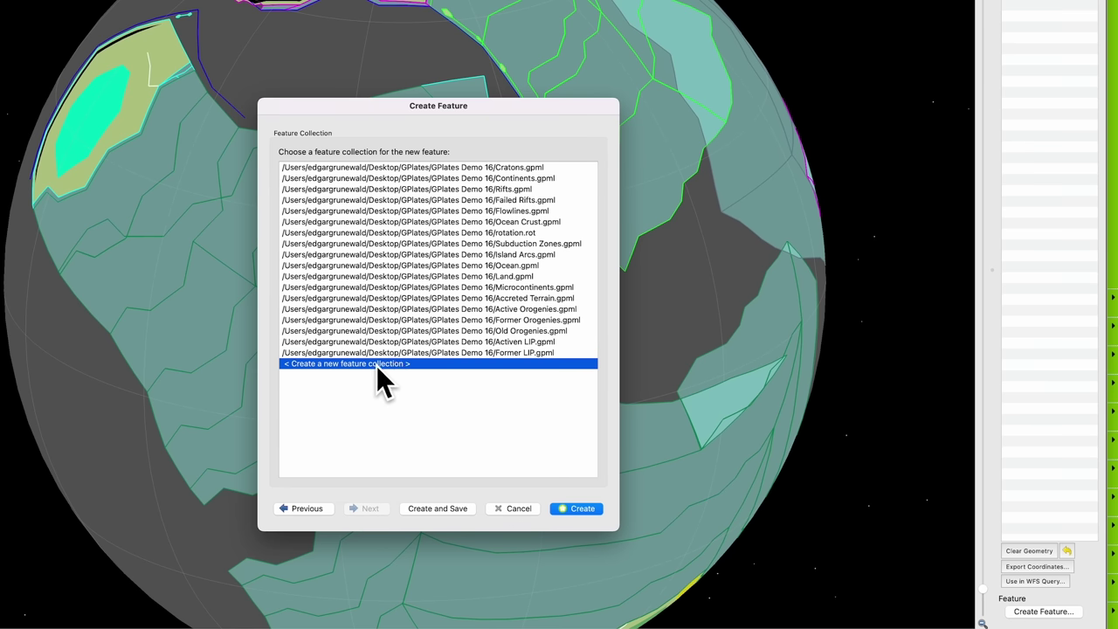
left_click(441, 510)
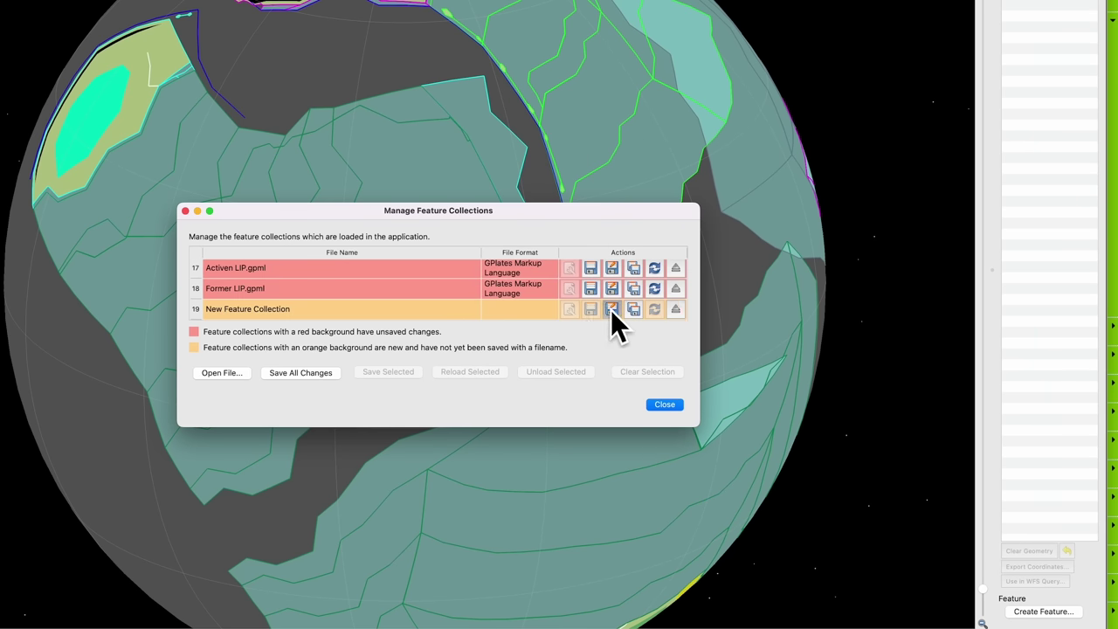
left_click(611, 310)
left_click(573, 88)
left_click(573, 70)
type("Hotspots")
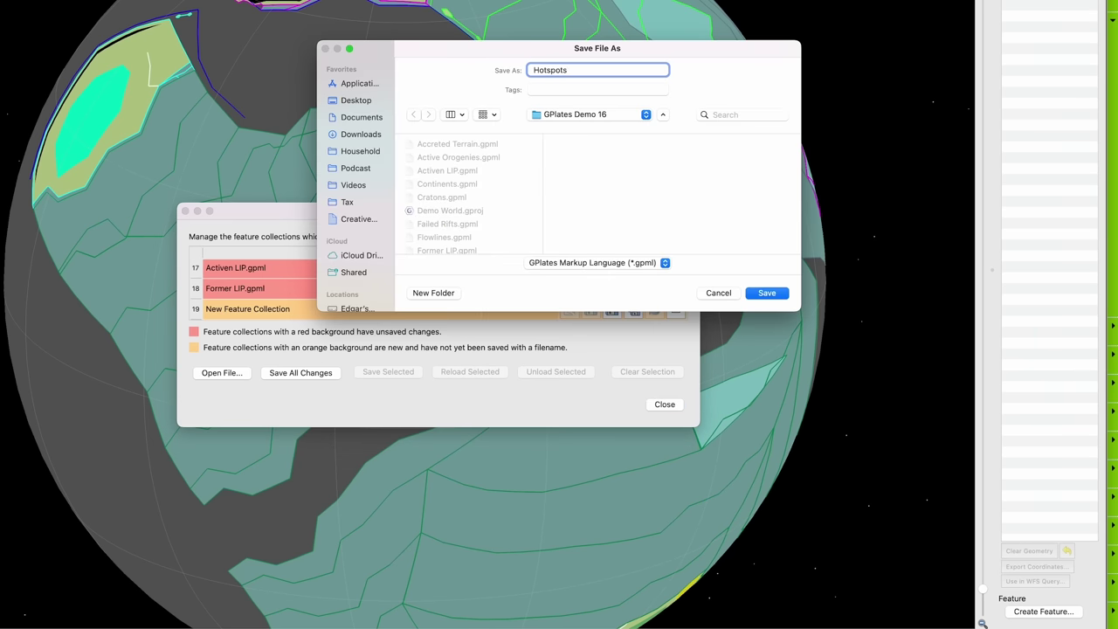
key("Return")
Give the Hotspots layer the single-colour red draw style.
left_click(898, 85)
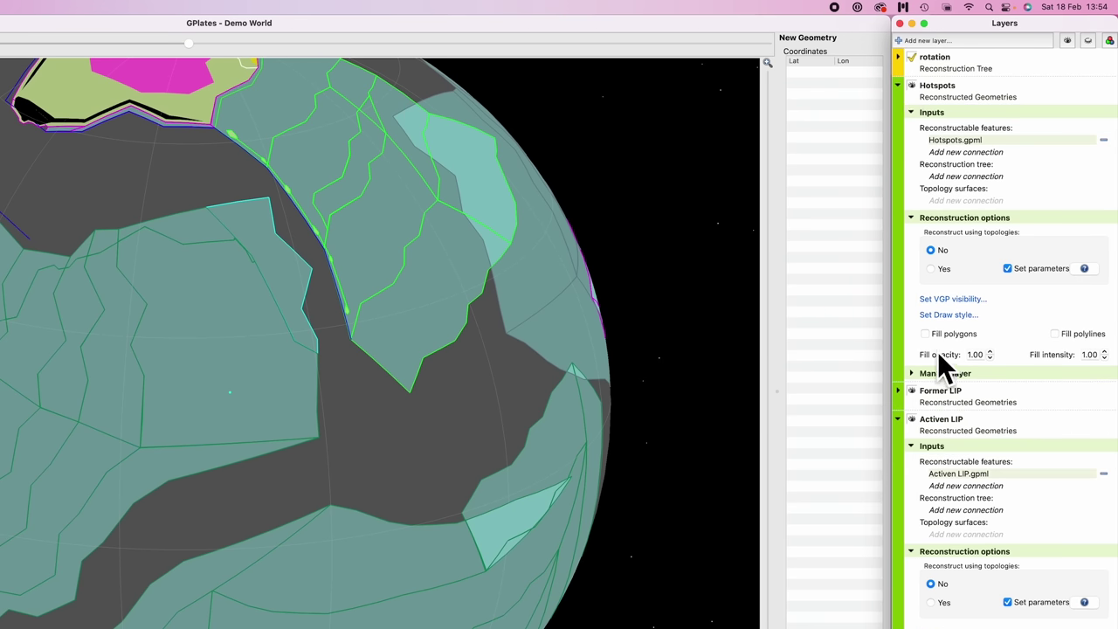
left_click(942, 315)
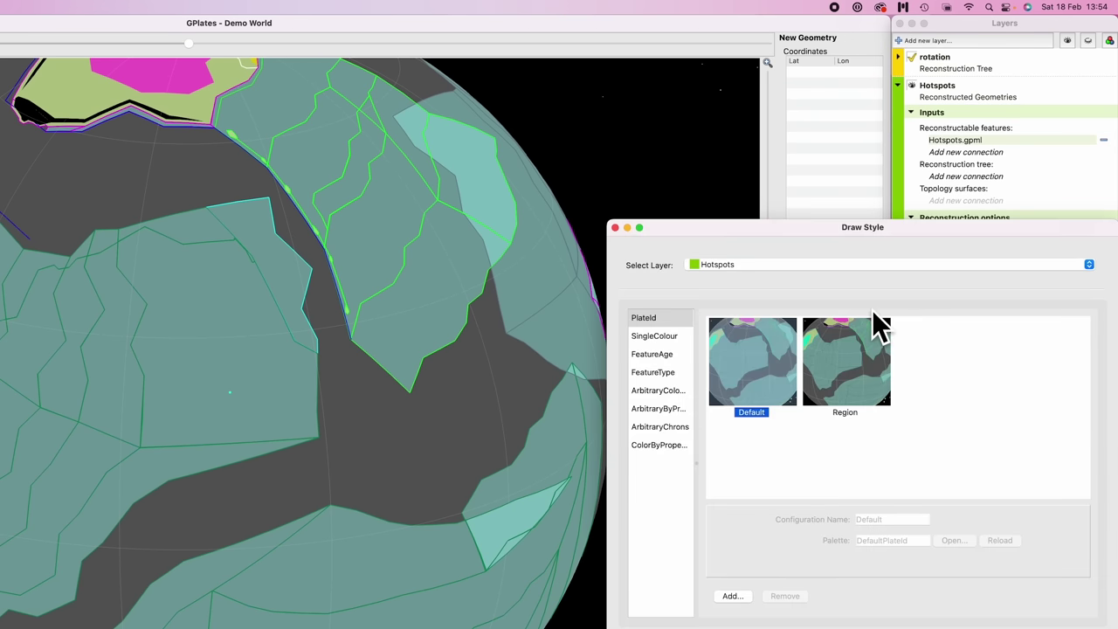
left_click(653, 335)
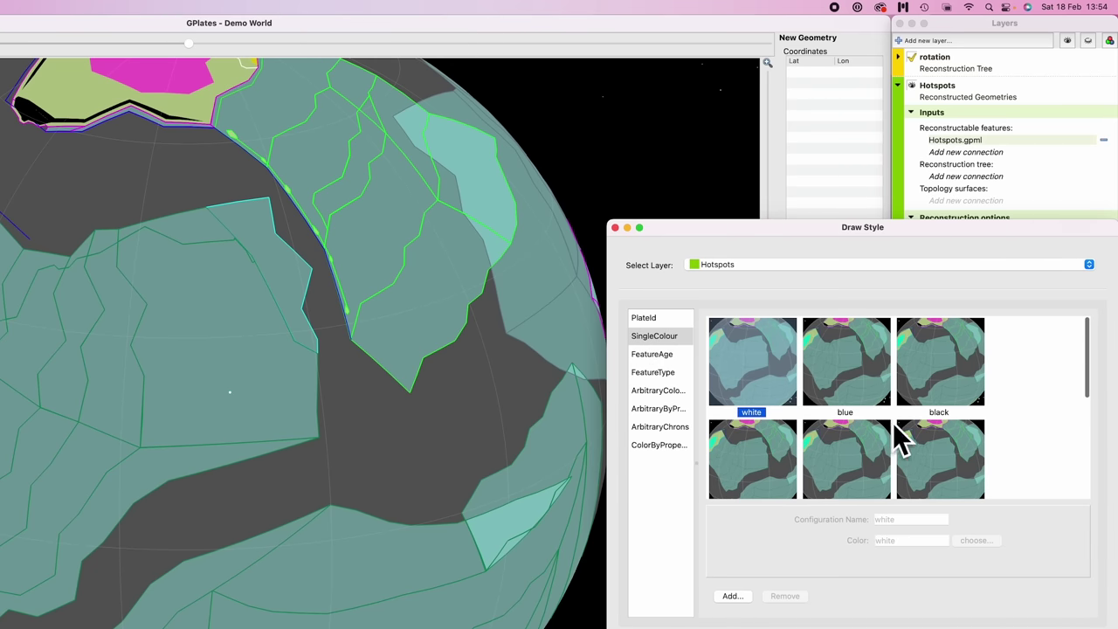
scroll(860, 424, "down", 5)
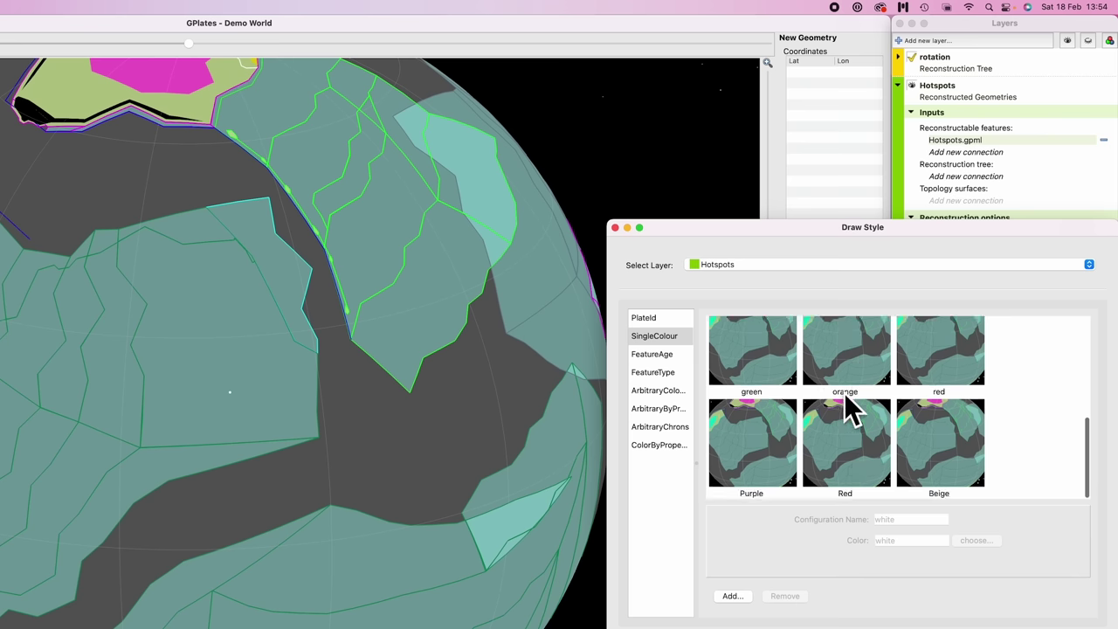
left_click(950, 369)
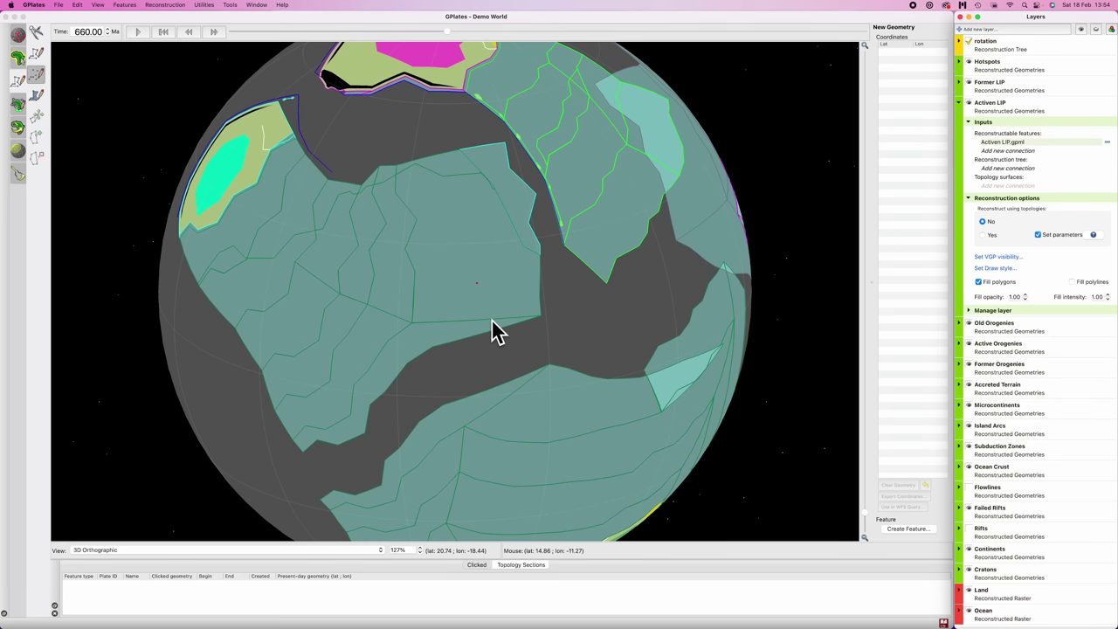
Select the Hotspot 660 point on the globe and copy its geometry to the Digitise tool.
key("f")
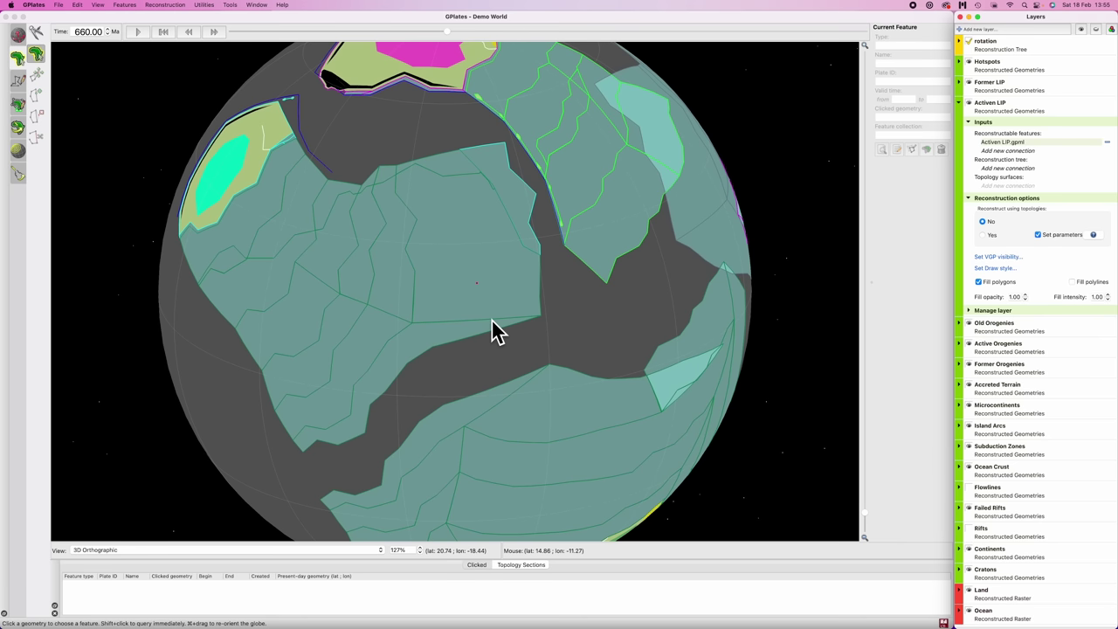
left_click(479, 294)
left_click(476, 282)
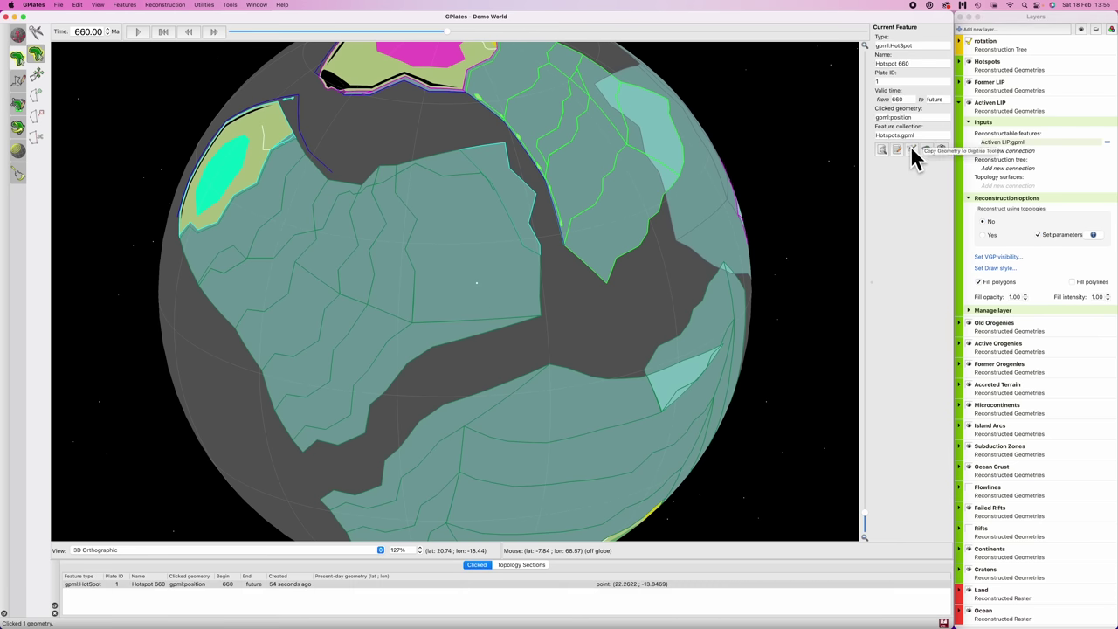
left_click(909, 155)
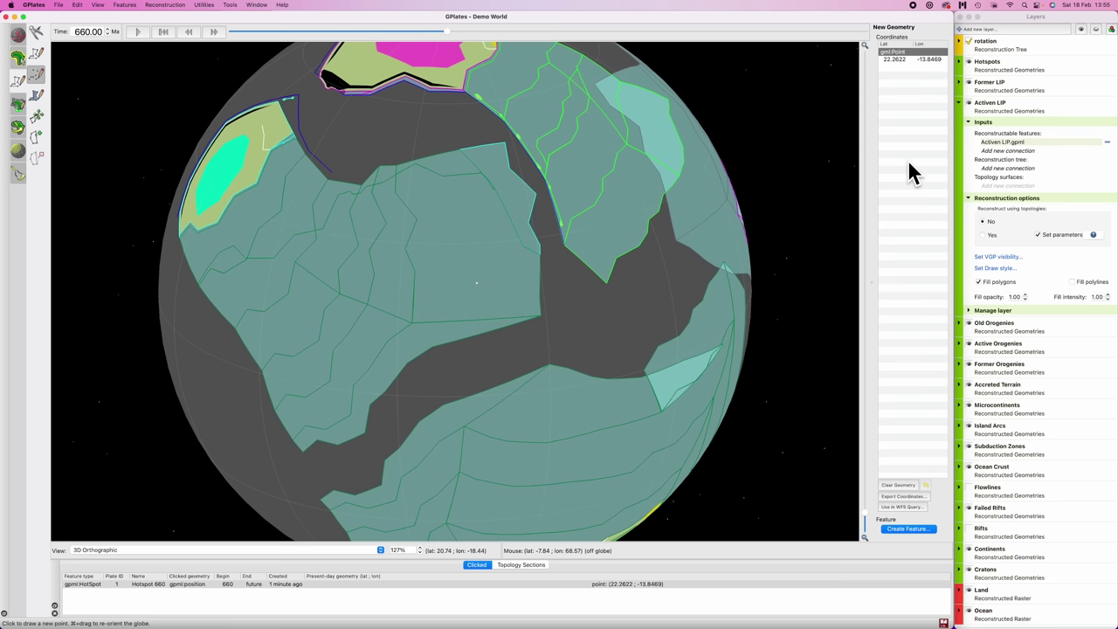
Start a MotionPath feature from the copied hotspot point and set its plate ID to 101.
left_click(898, 529)
type("mo")
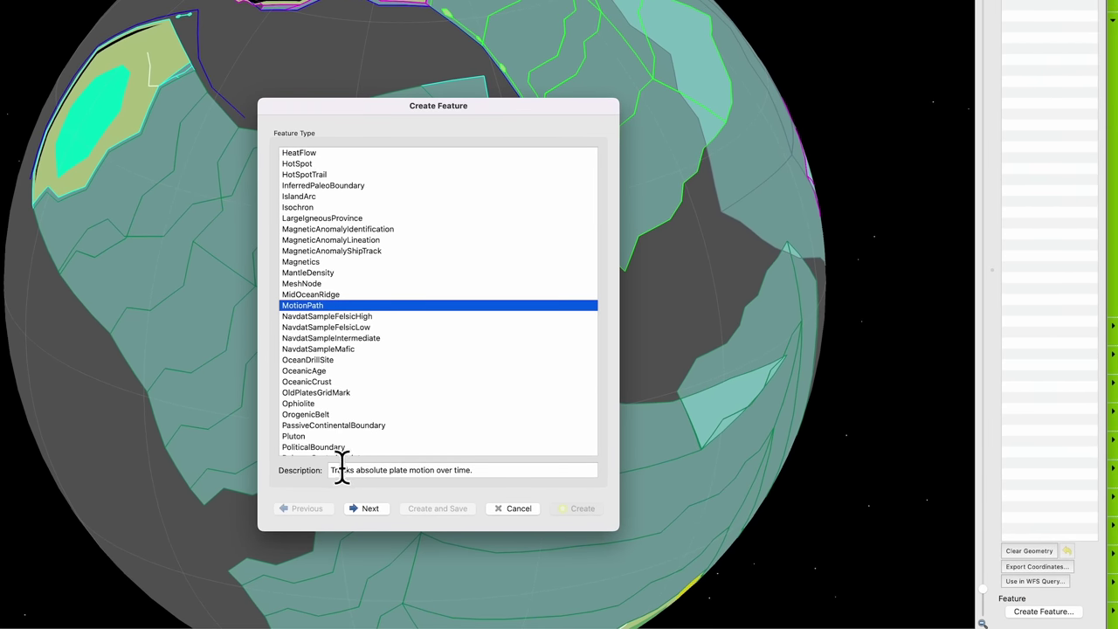
left_click(369, 509)
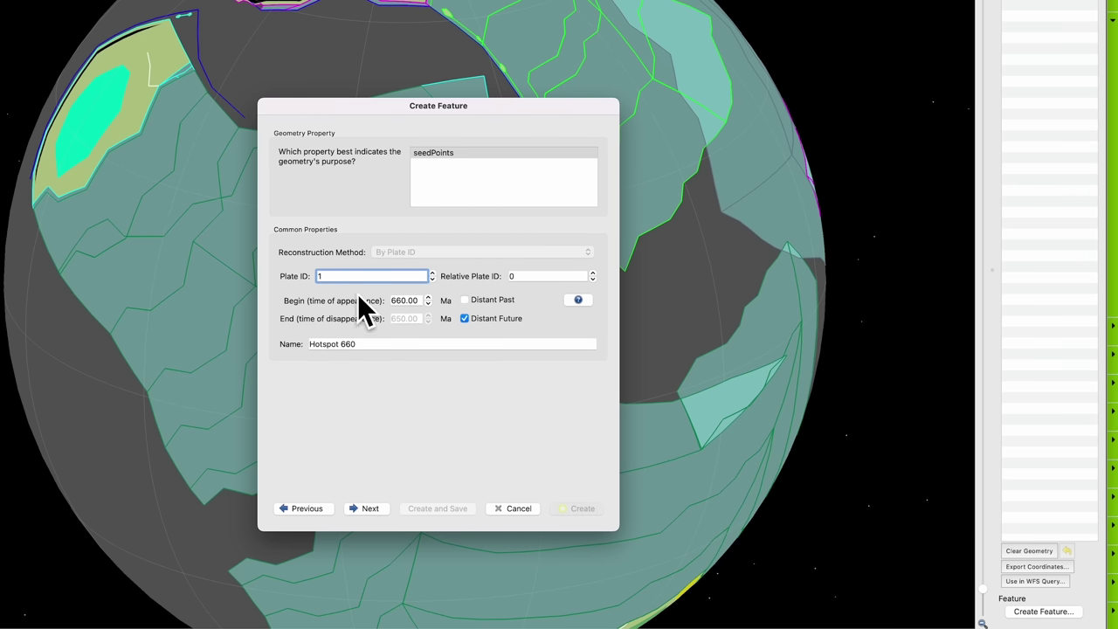
type("01")
left_click(344, 343)
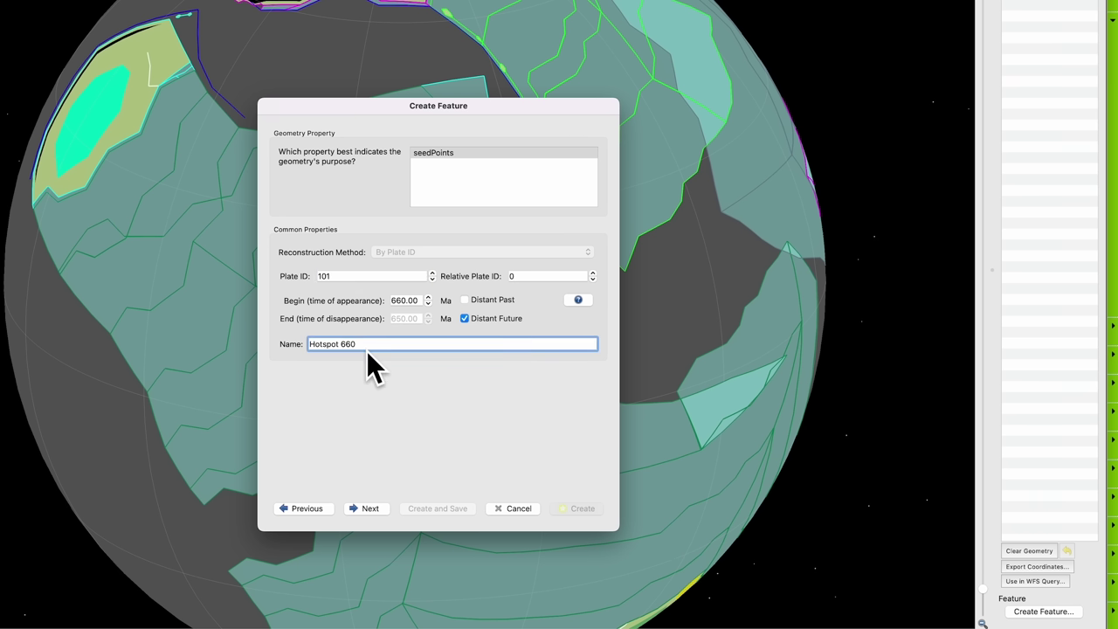
left_click(367, 507)
Fill the motion path's times property with times from 660 to 0 Ma in steps of 10 My.
left_click(312, 300)
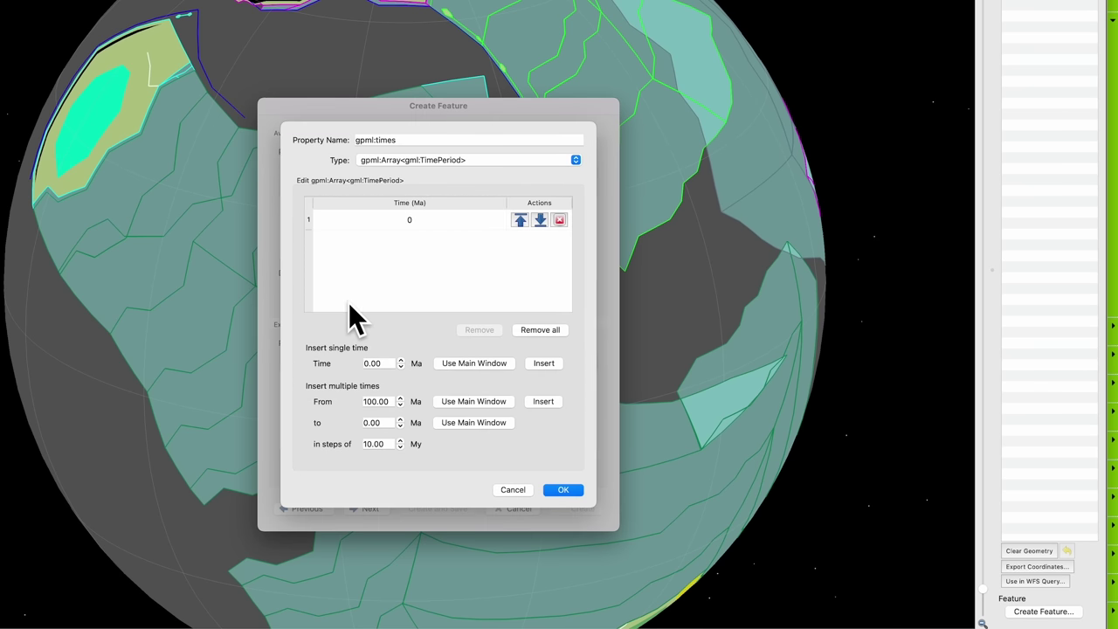
left_click(371, 401)
left_click_drag(386, 401, 365, 401)
type("660")
left_click(543, 401)
scroll(454, 270, "down", 20)
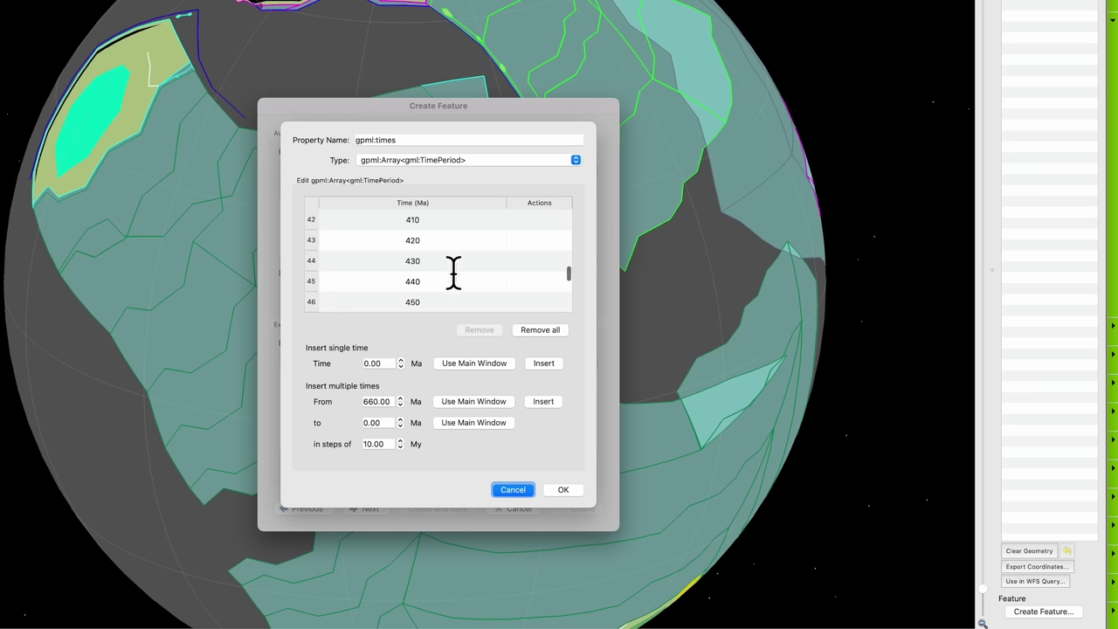
scroll(416, 302, "up", 20)
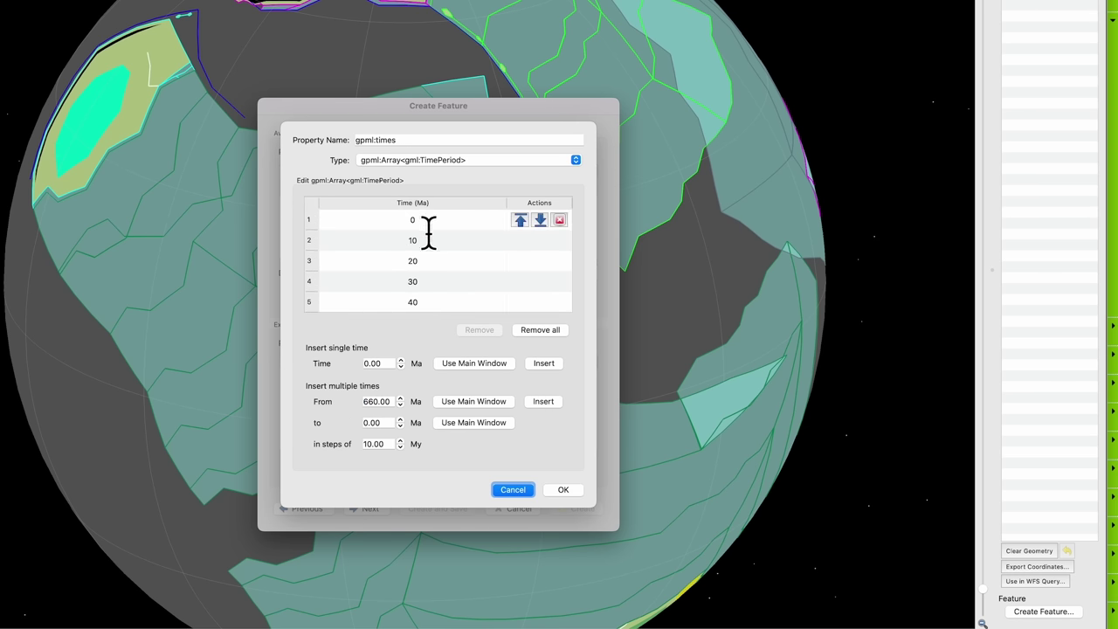
left_click(564, 489)
Create the motion path in a new feature collection and save that collection as Hotspot Trails in the GPlates Demo 16 folder.
left_click(371, 508)
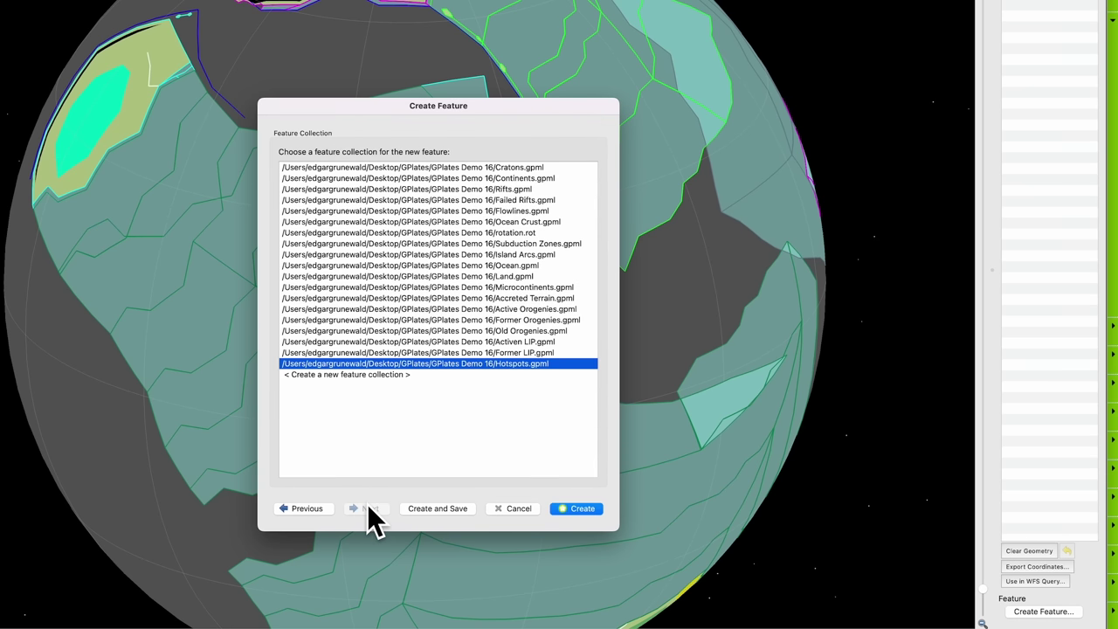
left_click(351, 374)
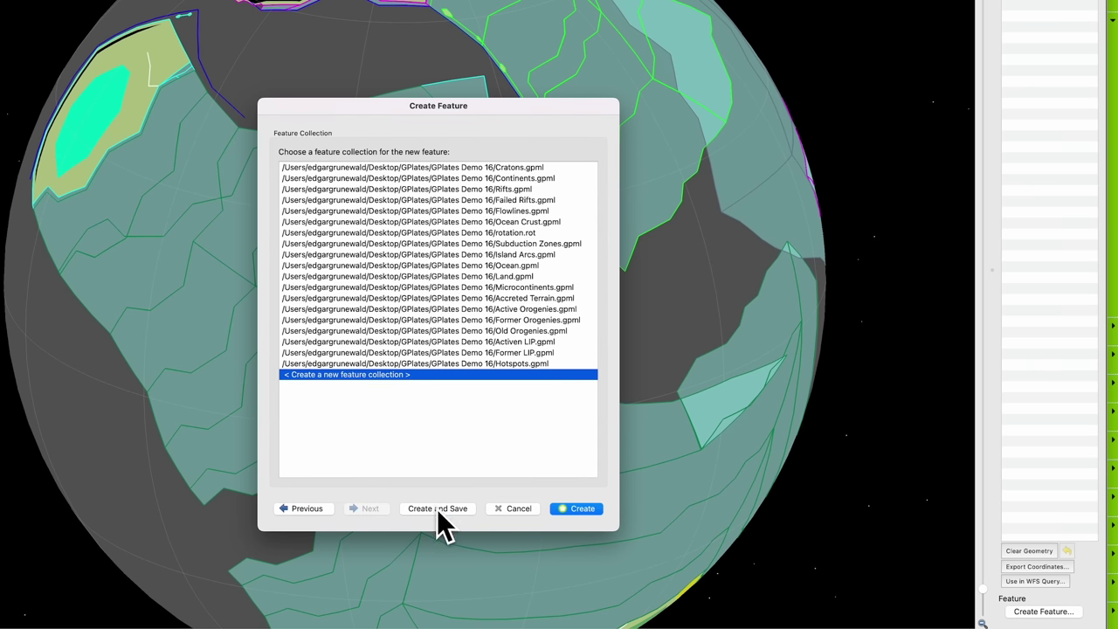
left_click(437, 508)
scroll(432, 301, "down", 2)
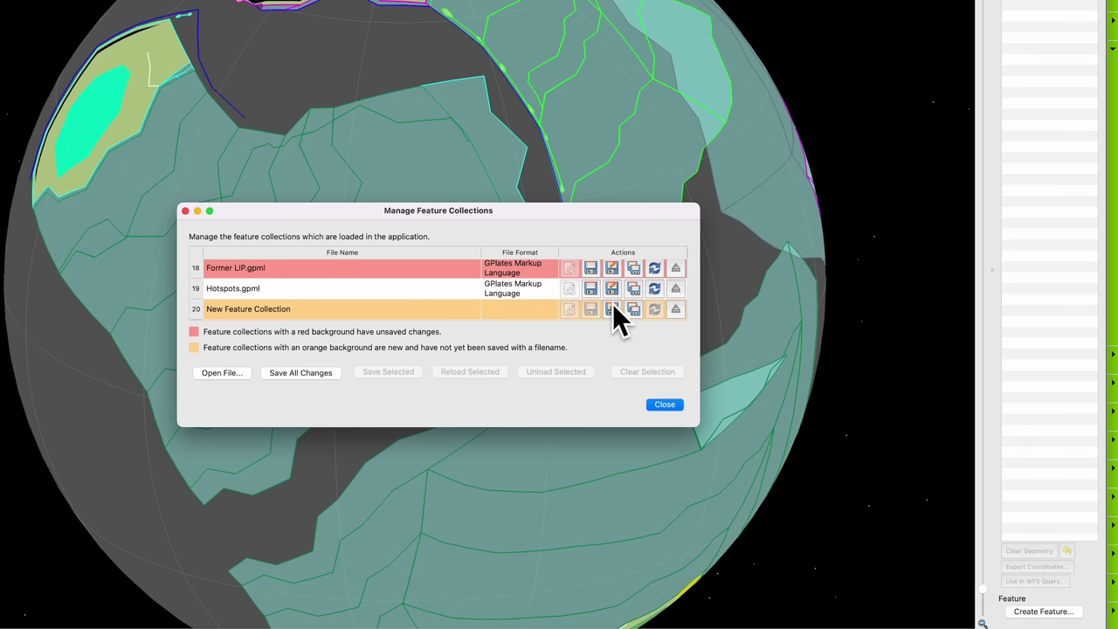
left_click(611, 309)
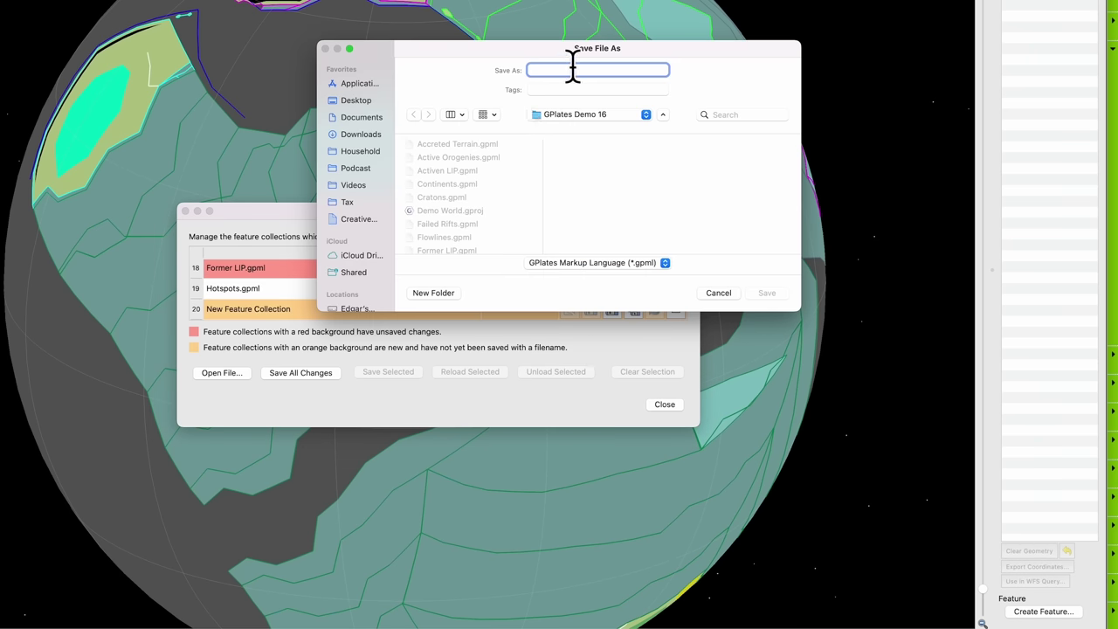
type("Hotspot Trails")
left_click(766, 293)
left_click(664, 402)
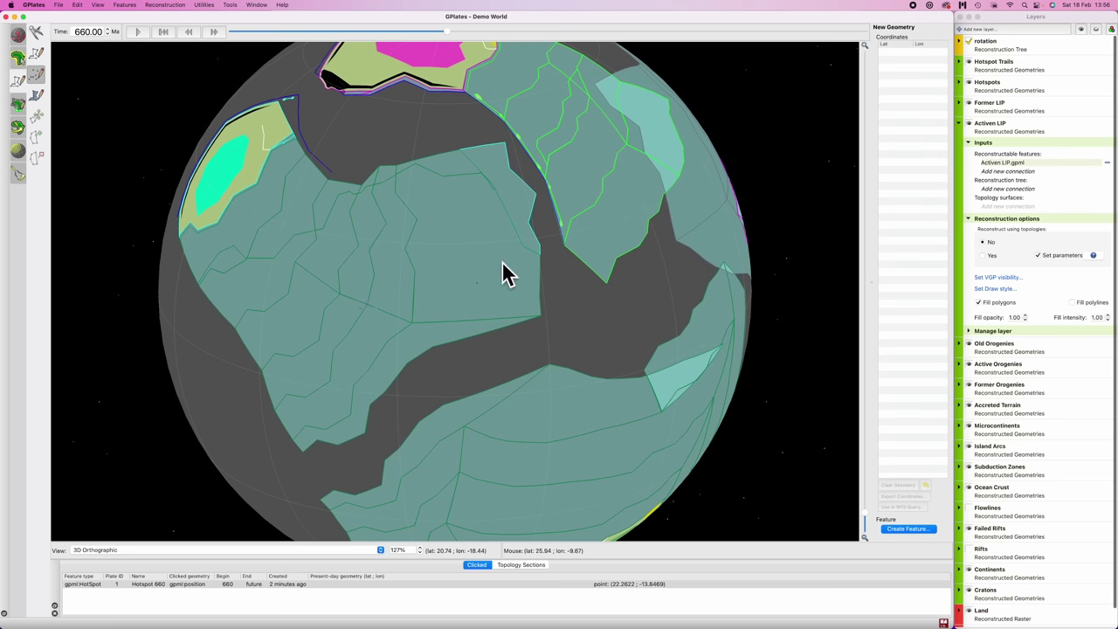
Give the Hotspot Trails layer the single-colour orange draw style and move the Hotspots layer above it.
left_click(959, 61)
left_click(959, 58)
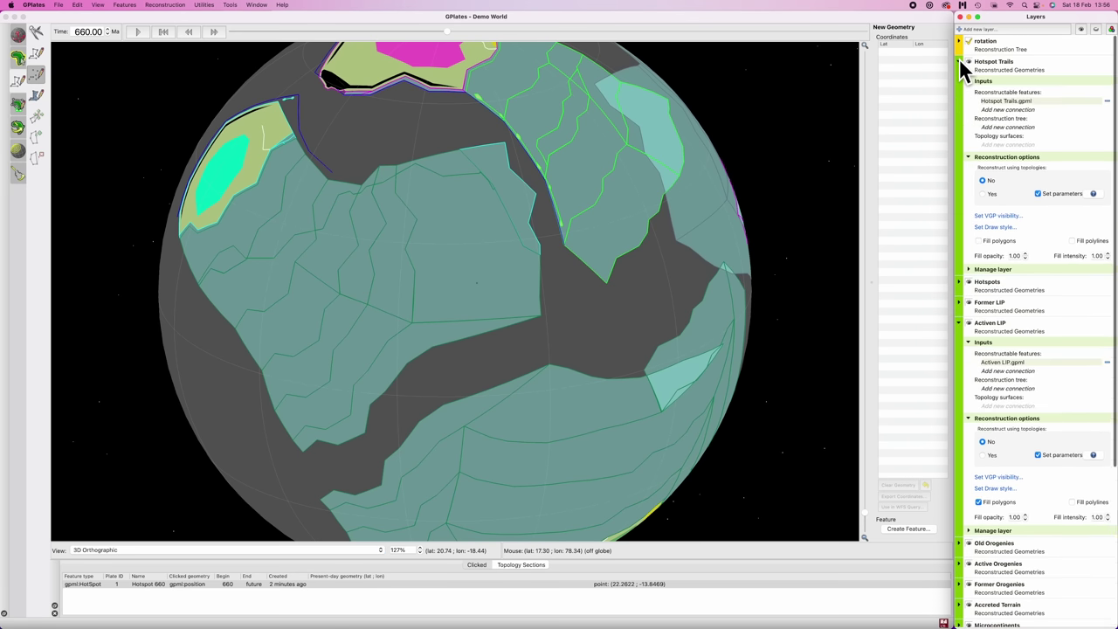
left_click(995, 226)
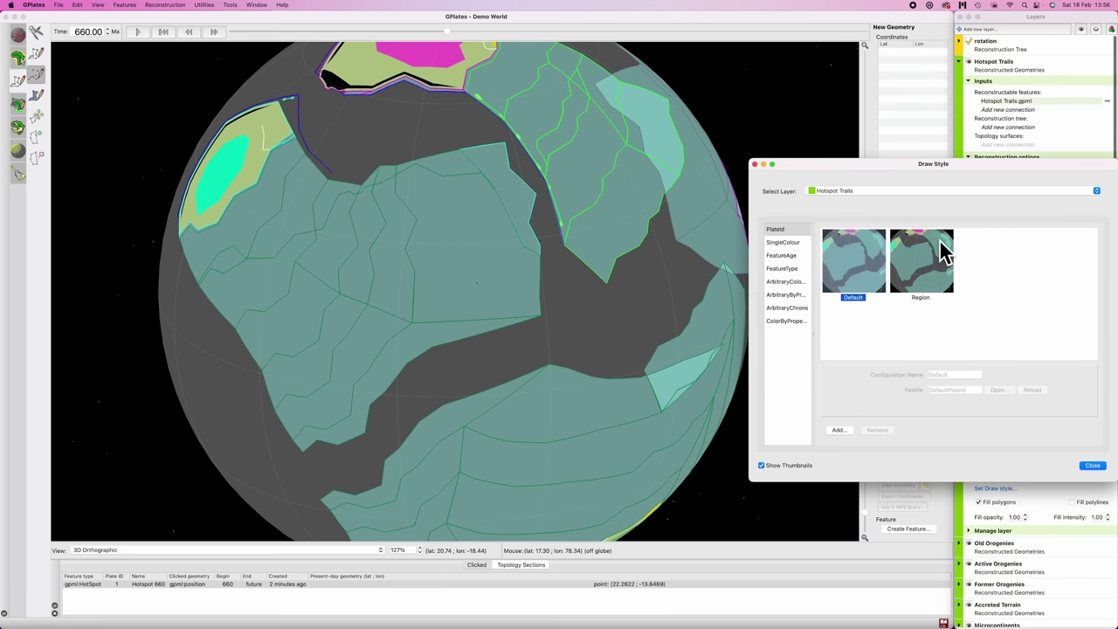
left_click(790, 243)
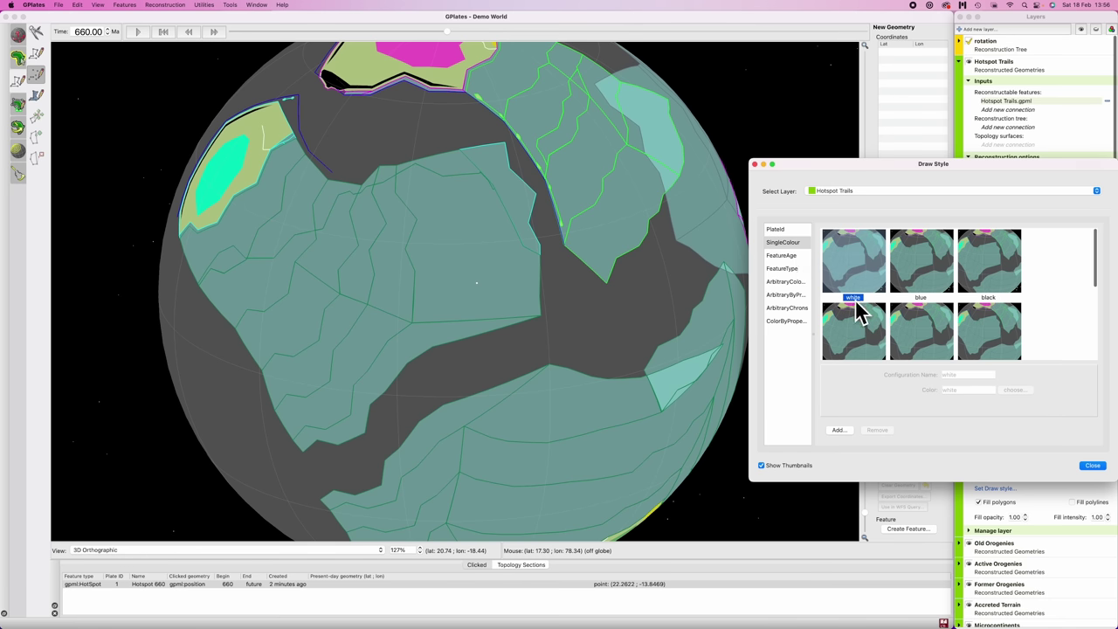
scroll(919, 294, "down", 3)
scroll(948, 286, "up", 1)
scroll(950, 285, "down", 1)
left_click(917, 273)
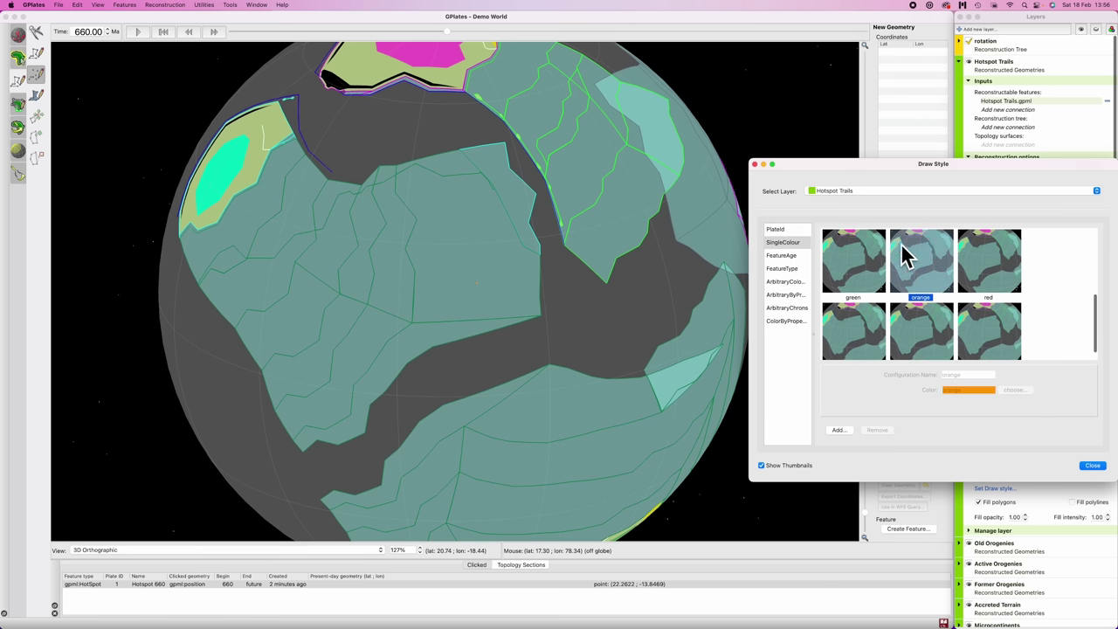
left_click(1092, 465)
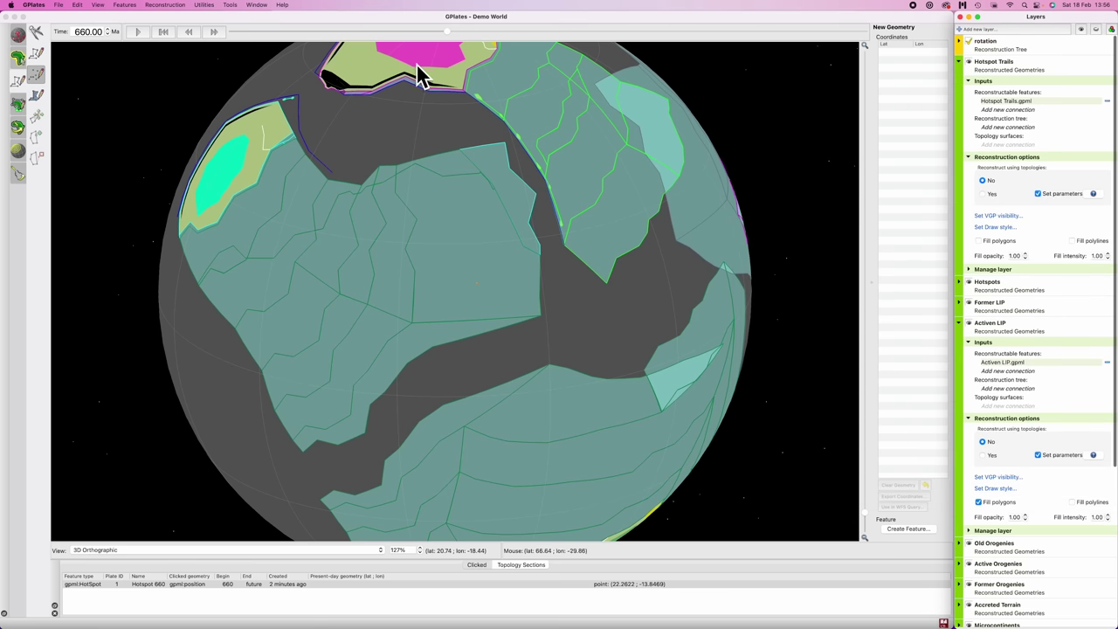
left_click(992, 63)
left_click_drag(992, 88, 996, 63)
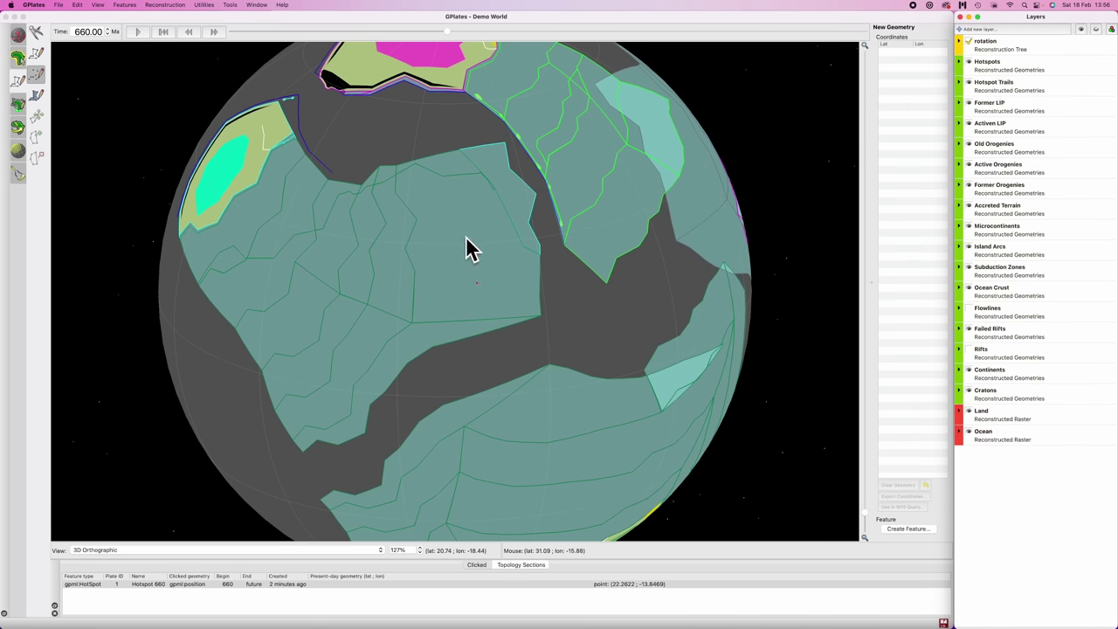
Step the reconstruction forward from 660 to 624 Ma and examine how the trail extends from the fixed hotspot.
scroll(467, 247, "up", 5)
scroll(467, 247, "up", 3)
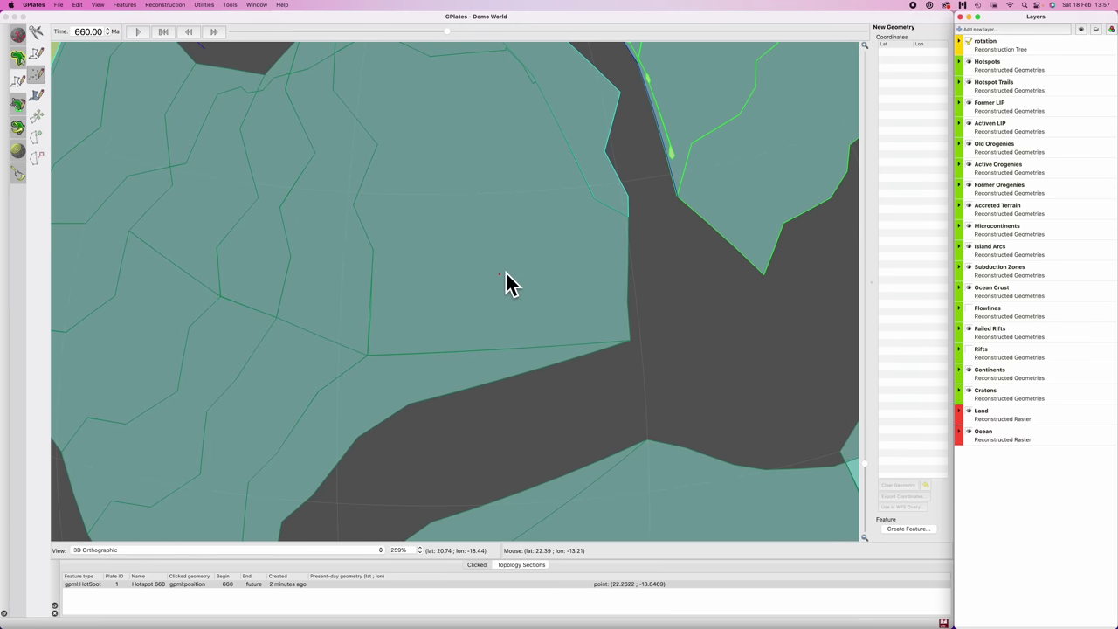
left_click(214, 33)
left_click(215, 33)
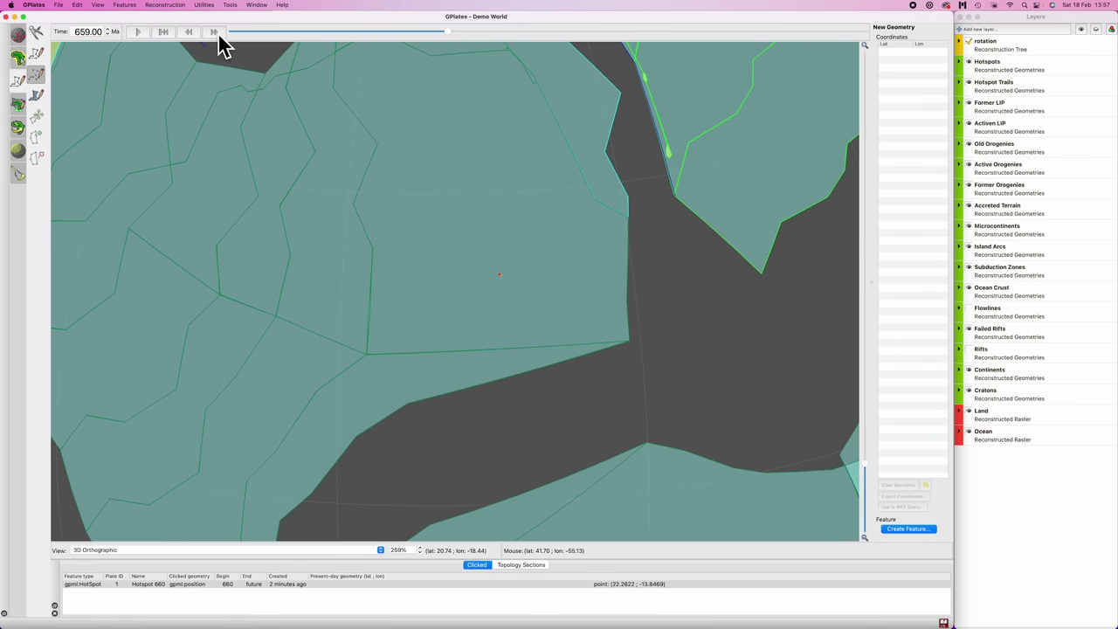
left_click(215, 32)
left_click(215, 33)
left_click(215, 32)
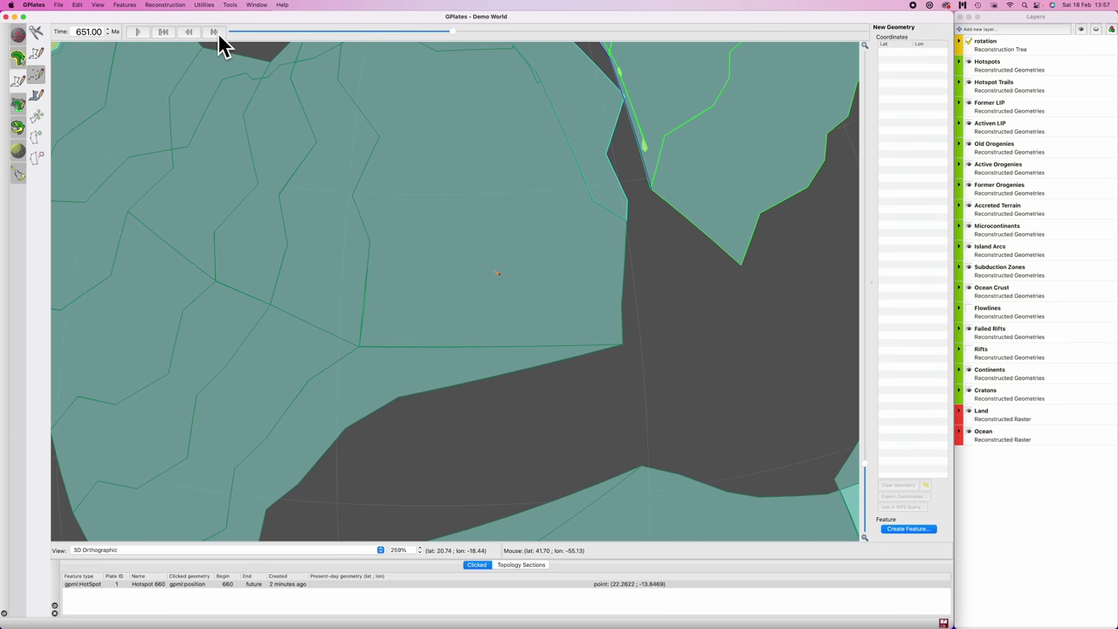
left_click(215, 33)
left_click(215, 32)
left_click(214, 32)
left_click(215, 32)
left_click(215, 32)
scroll(495, 287, "down", 2)
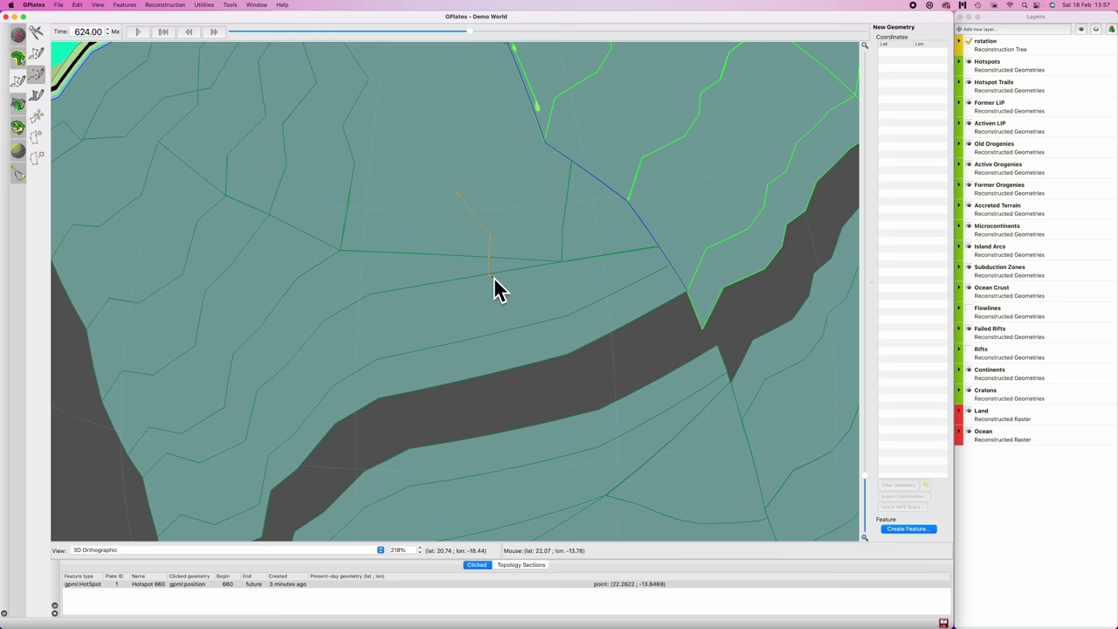
scroll(498, 288, "up", 8)
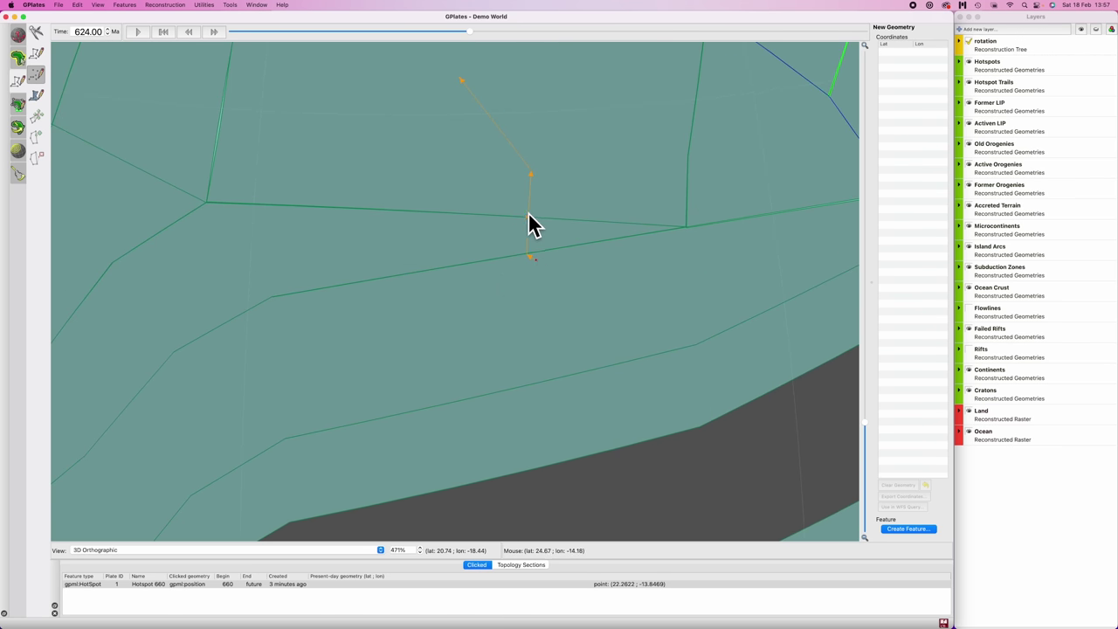
Reset the zoom, play the reconstruction on to 598 Ma and examine the hotspot trail's full course.
key("super+0")
left_click(138, 32)
scroll(483, 400, "up", 3)
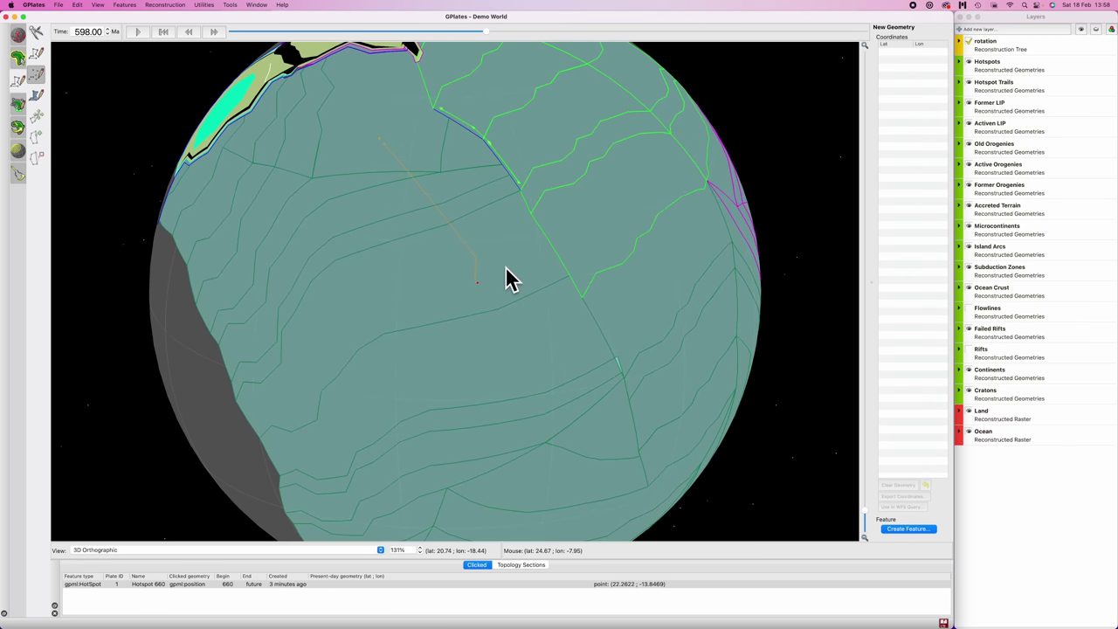
scroll(472, 284, "up", 4)
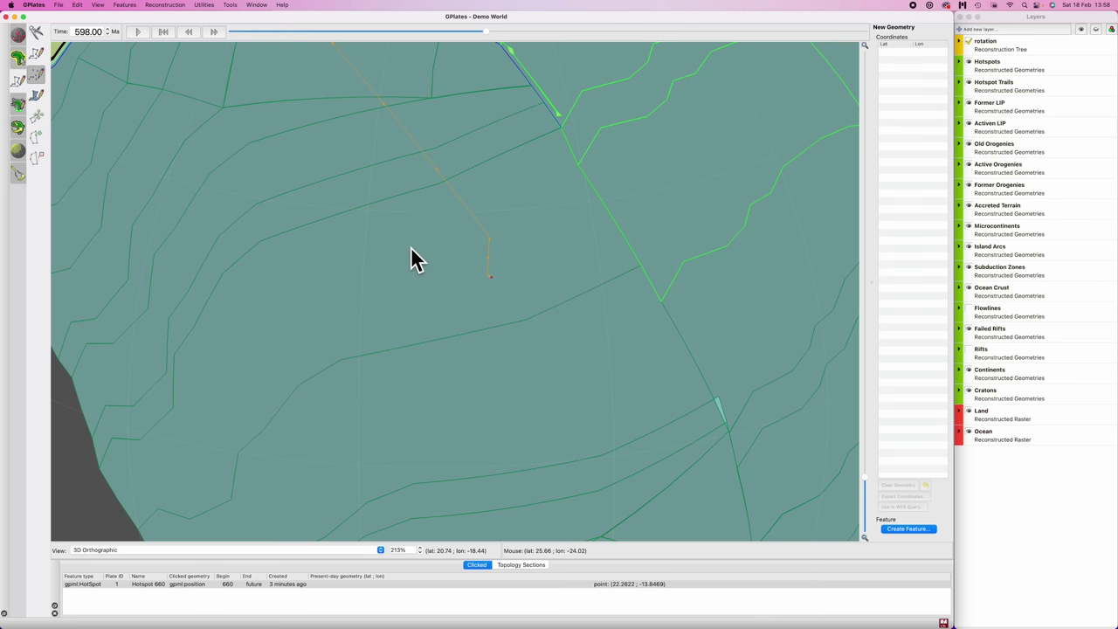
scroll(414, 248, "down", 2)
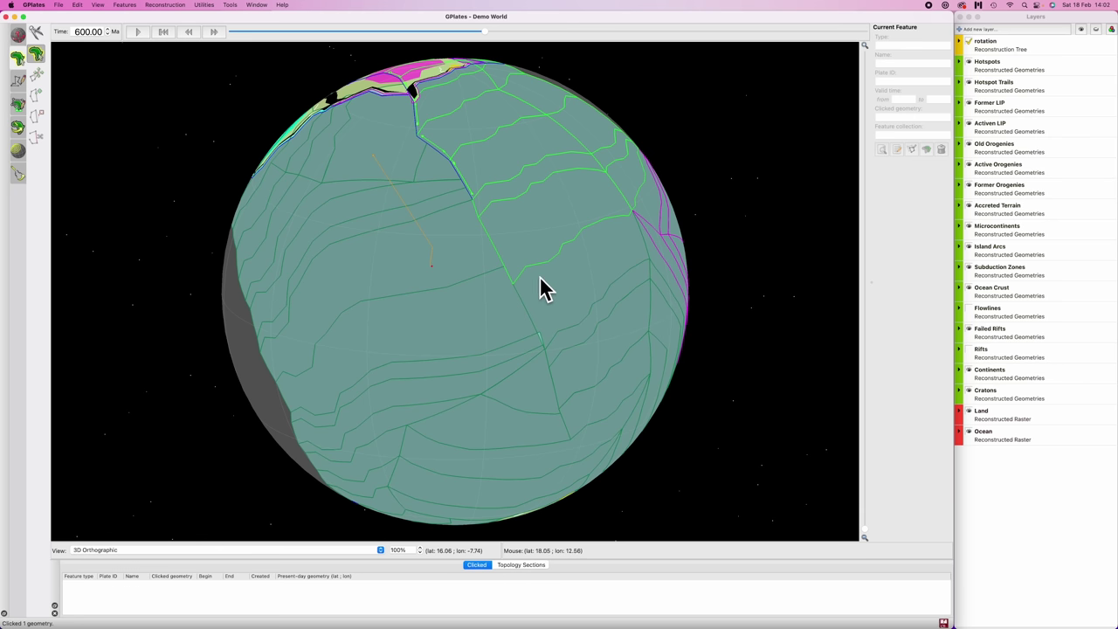
Digitise three points as a multipoint geometry inside the orange LIP 650 polygon at 650 Ma.
left_click_drag(566, 298, 594, 300)
scroll(594, 300, "up", 1)
scroll(594, 300, "up", 7)
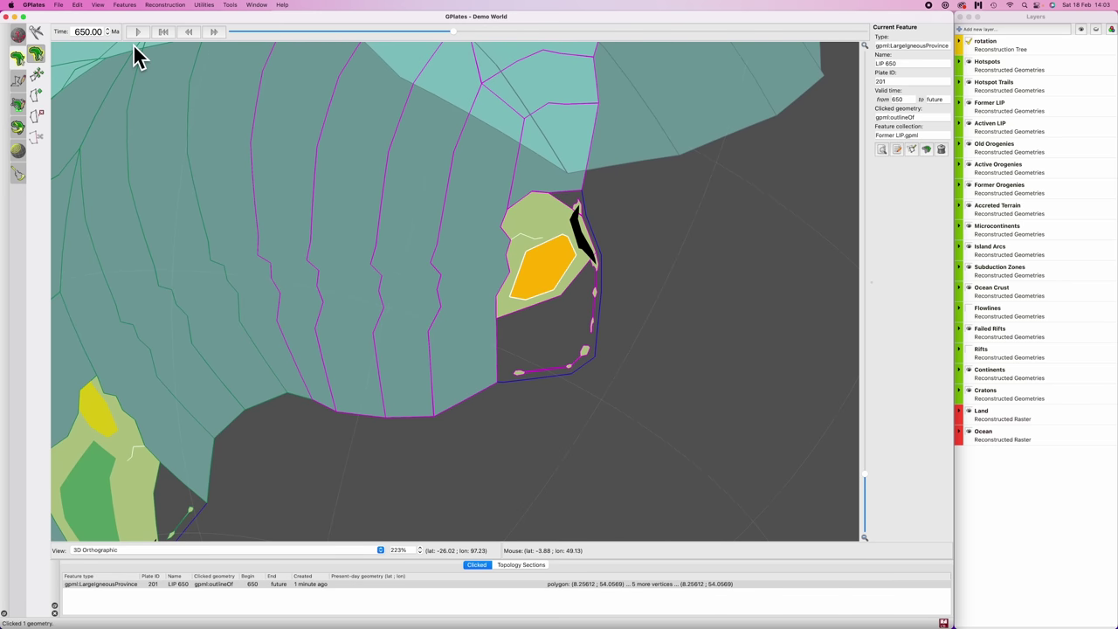
scroll(554, 288, "up", 3)
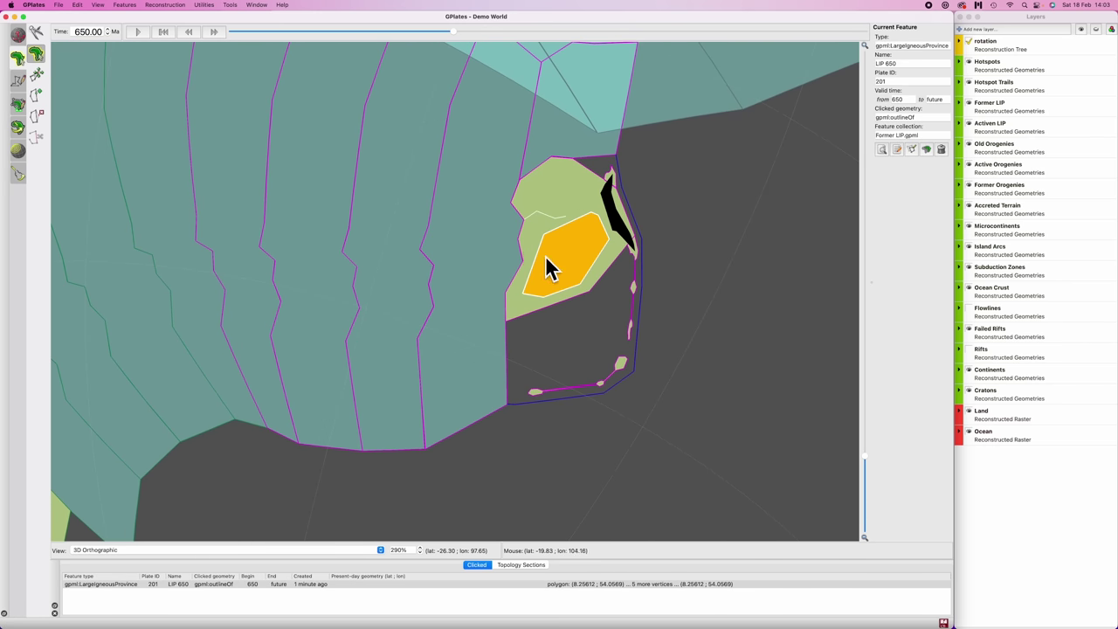
left_click(571, 325)
key("l")
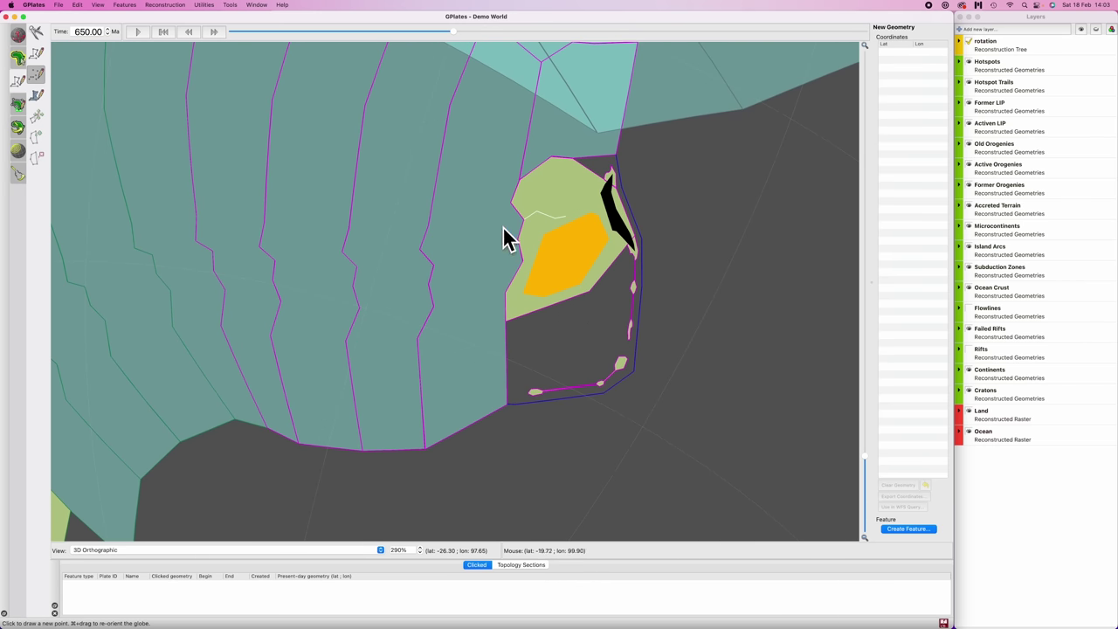
left_click(551, 249)
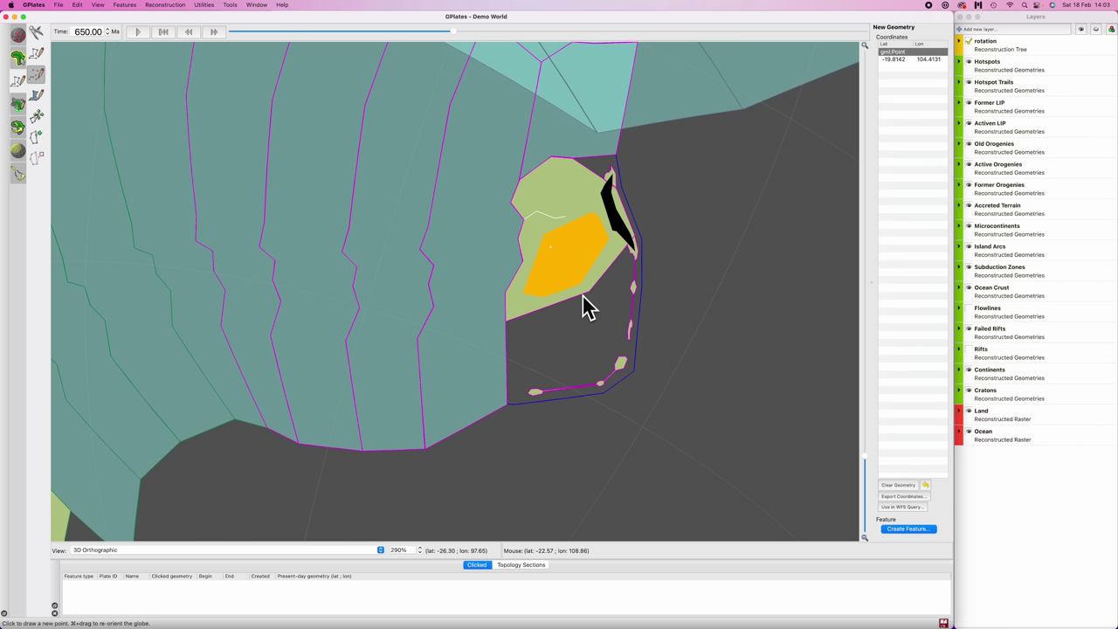
left_click(551, 257)
left_click(555, 252)
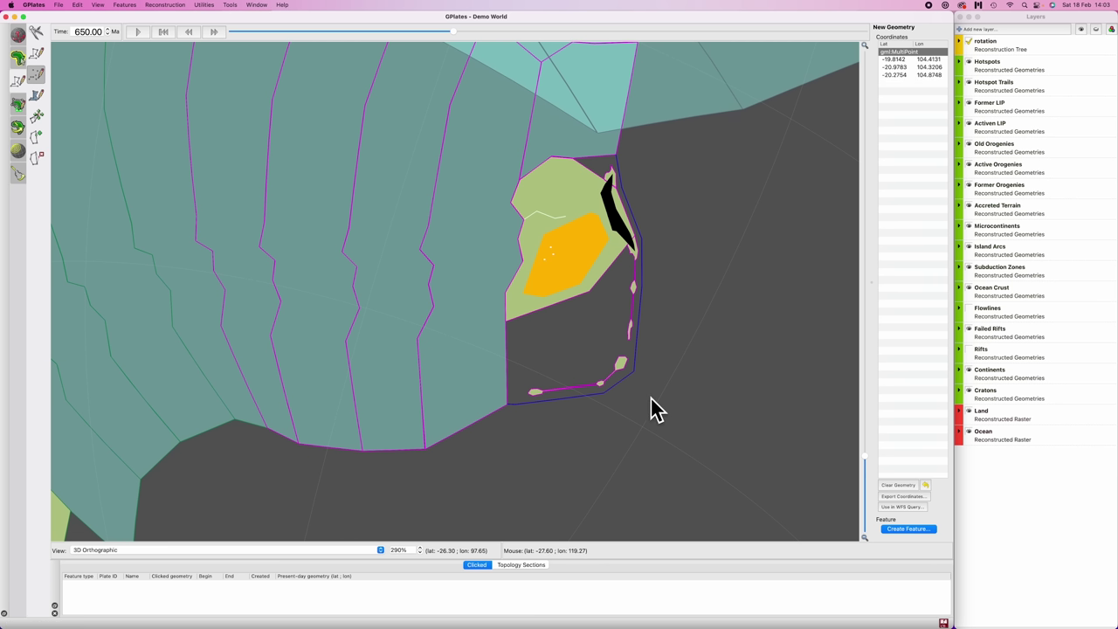
Start a new feature from the three points with HotSpot as its feature type.
left_click(917, 530)
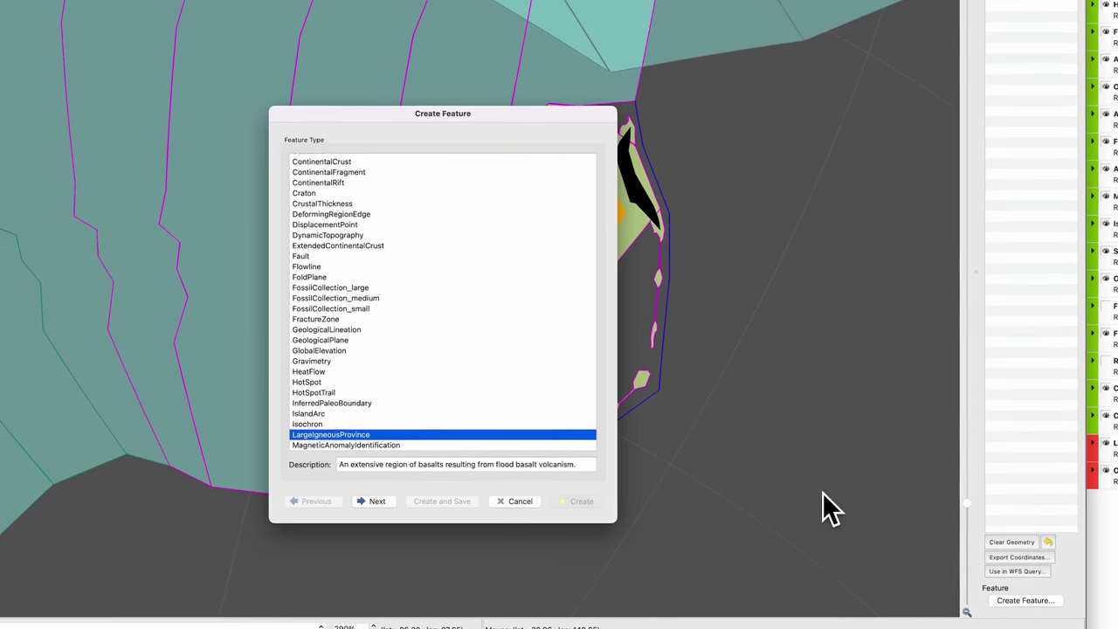
key("Up")
key("Up")
key("Up")
key("Up")
key("Up")
left_click(363, 508)
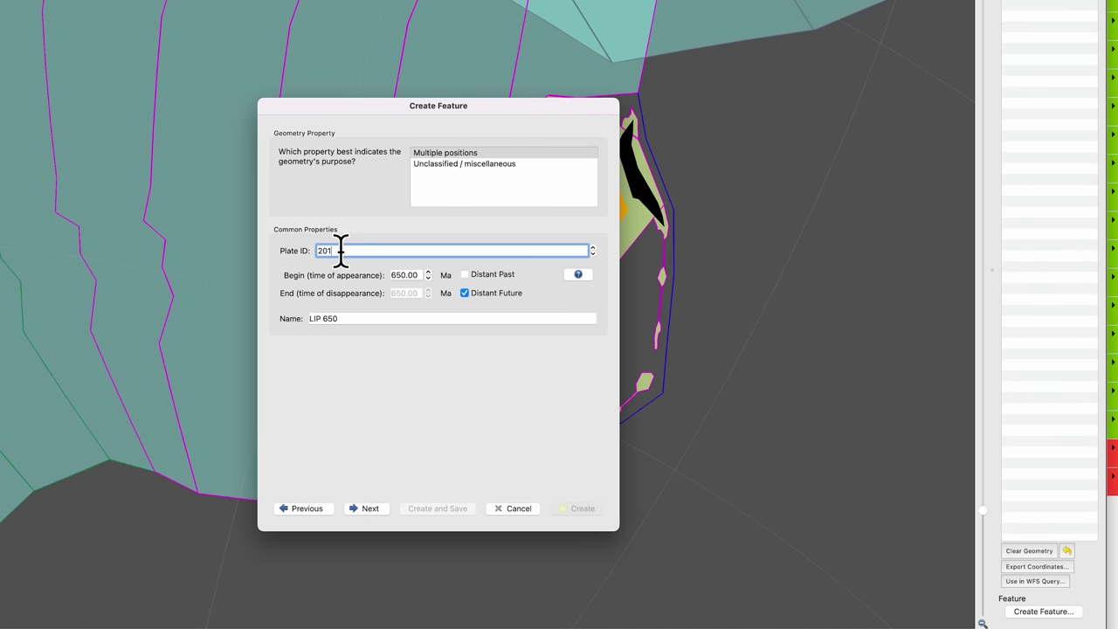
Set the new hotspot feature's plate ID to 1 and name it Hotspot 650.
key("BackSpace")
key("BackSpace")
type("1")
left_click(358, 318)
key("BackSpace")
key("BackSpace")
key("BackSpace")
key("BackSpace")
key("BackSpace")
key("BackSpace")
key("BackSpace")
type("Hotspot 650")
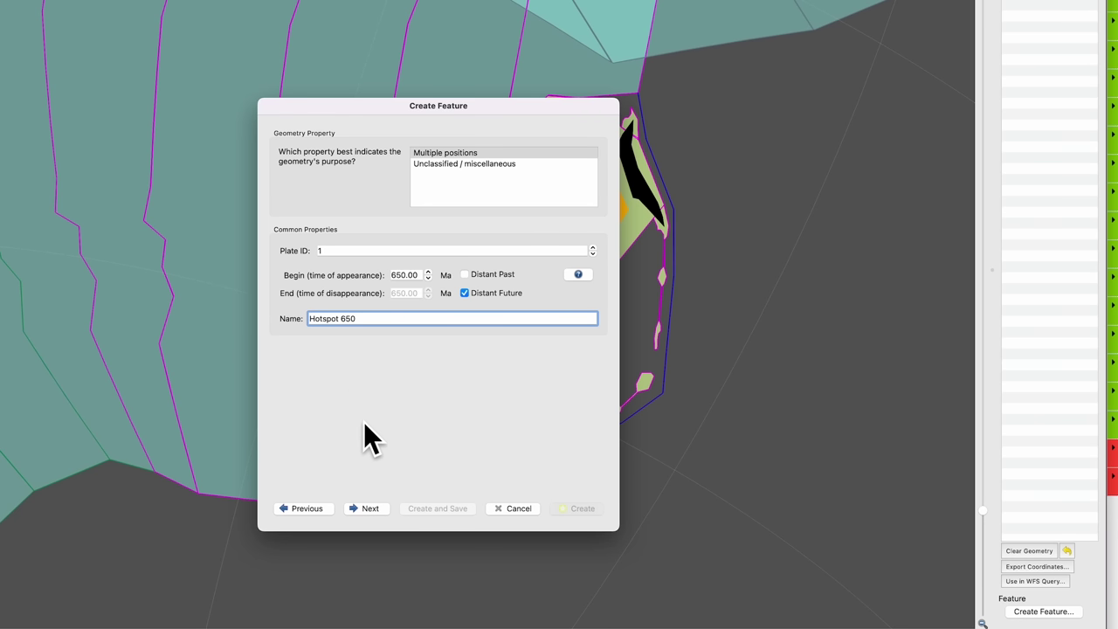
Assign the hotspot feature to the Hotspots.gpml collection and create it.
left_click(377, 509)
left_click(376, 509)
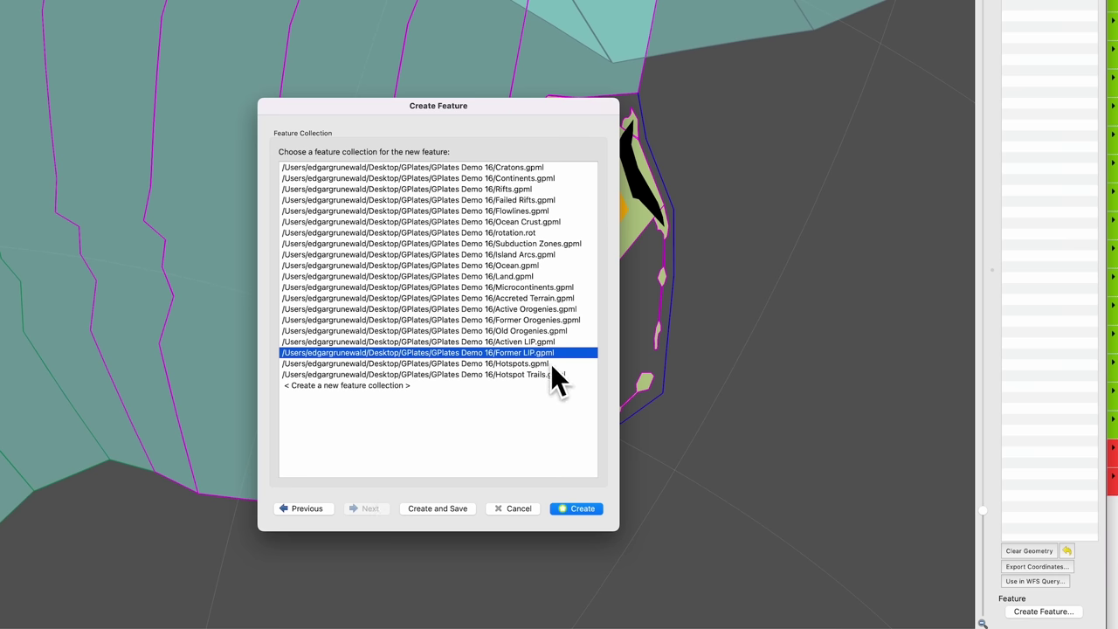
left_click(517, 363)
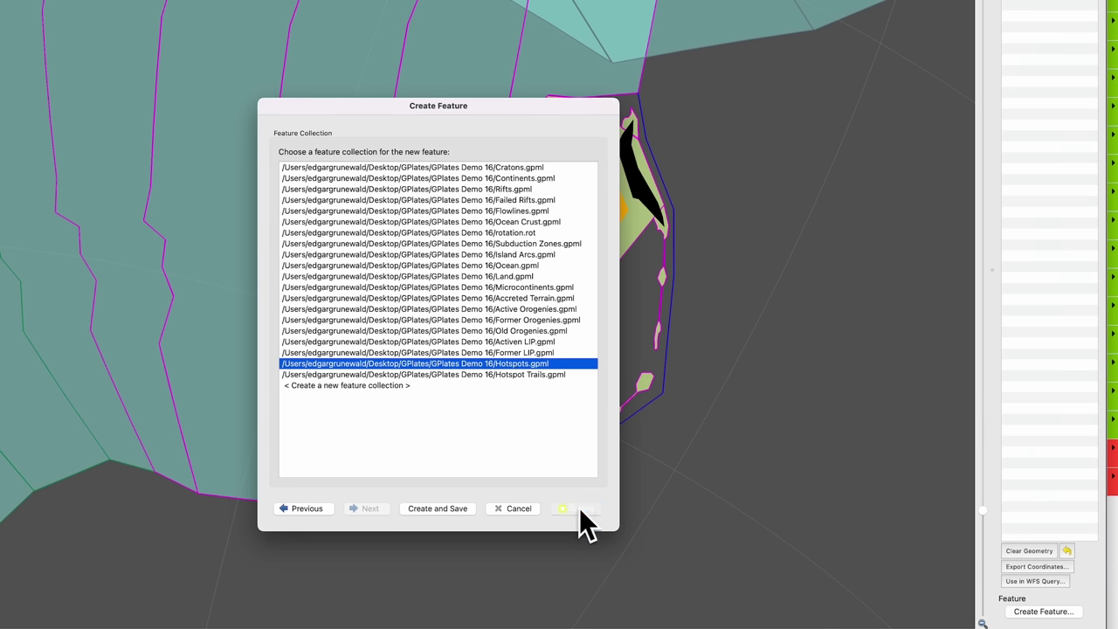
left_click(579, 509)
Choose the Hotspot 650 multipoint among the features inside the orange polygon and clone its geometry.
key("f")
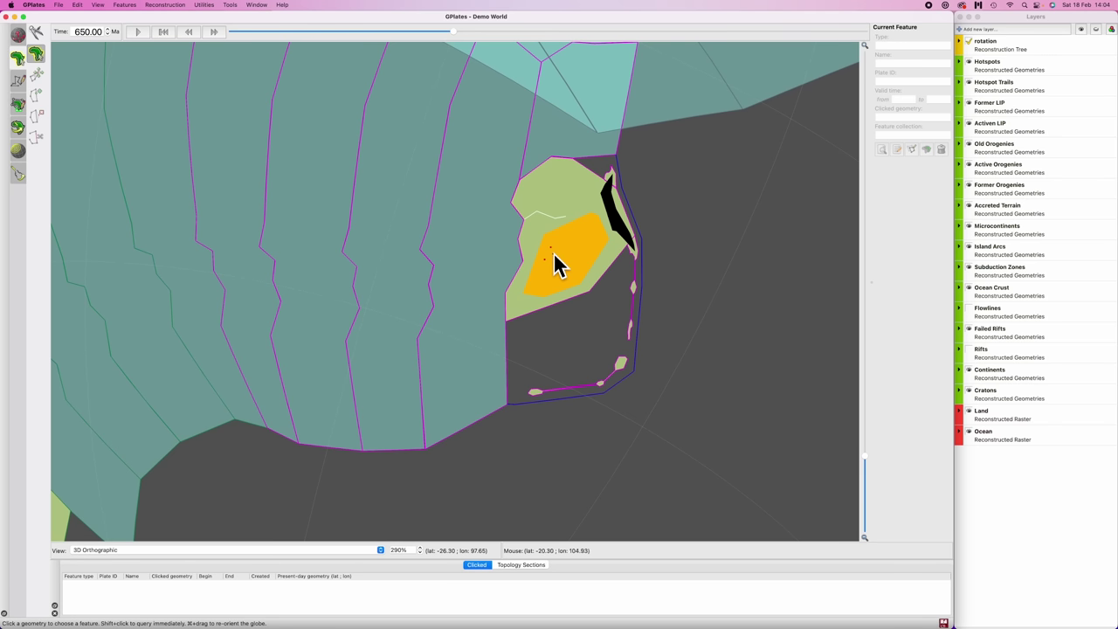
left_click(553, 253)
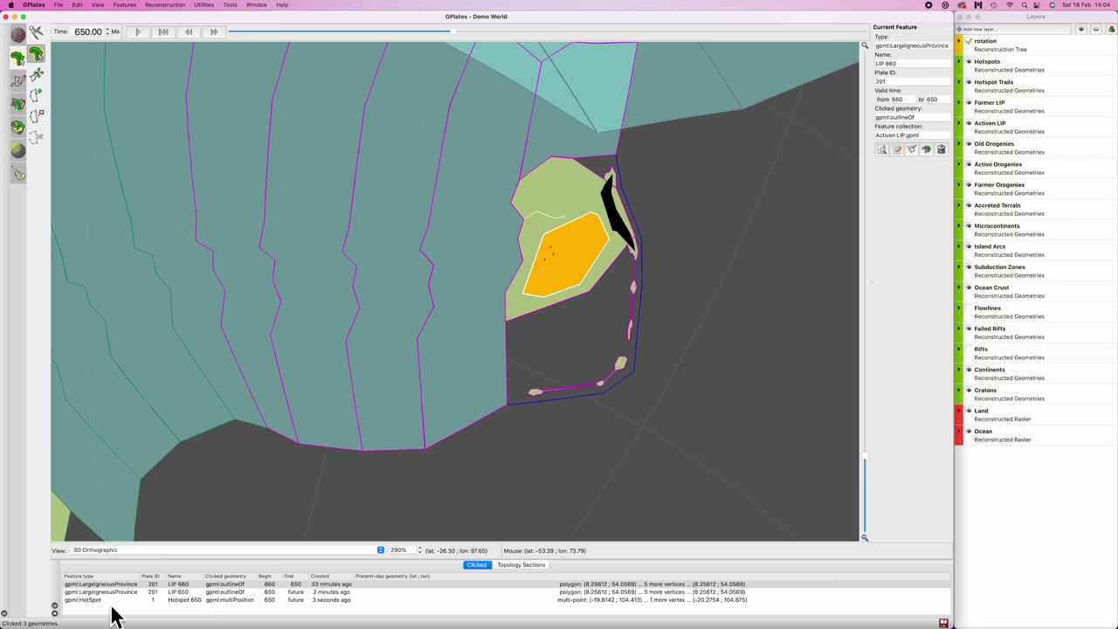
left_click(196, 600)
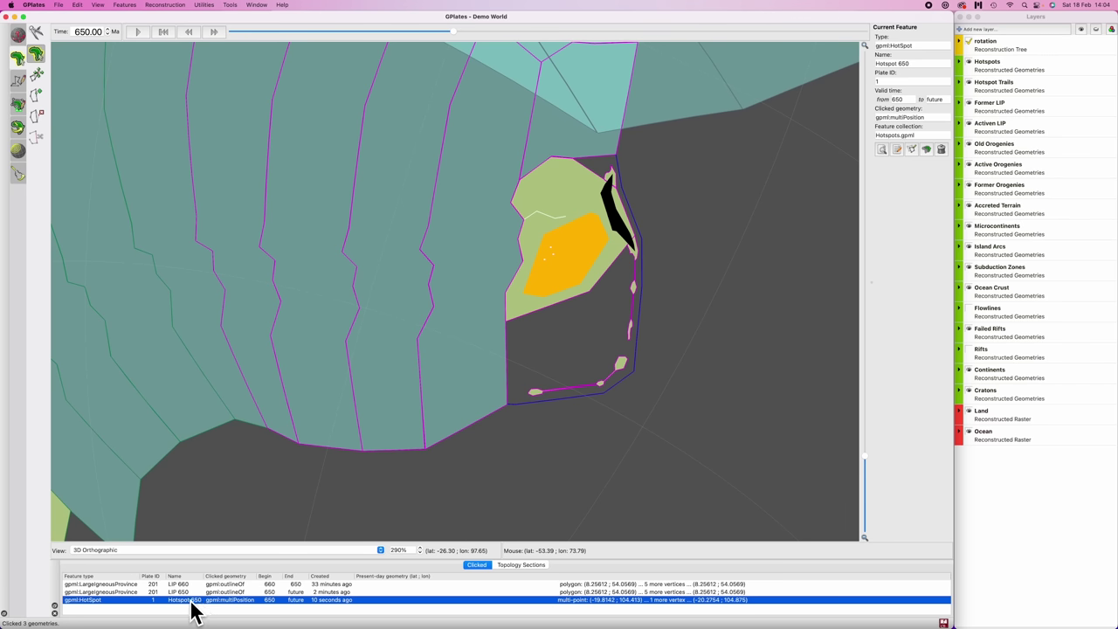
left_click(914, 148)
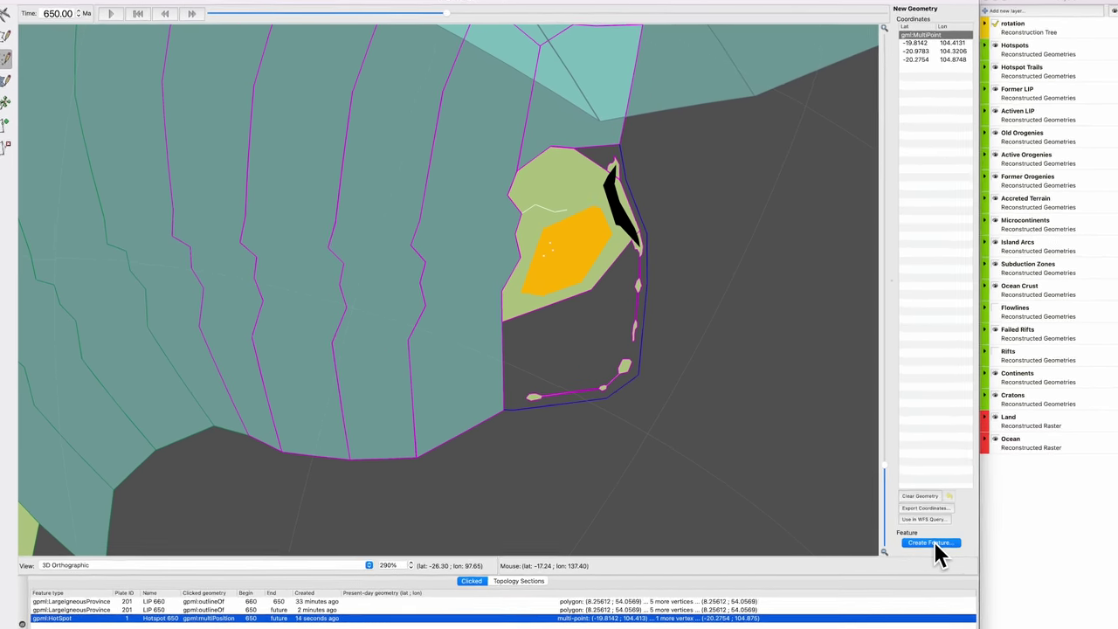
Start a new feature from the cloned points with MotionPath as its feature type.
left_click(907, 528)
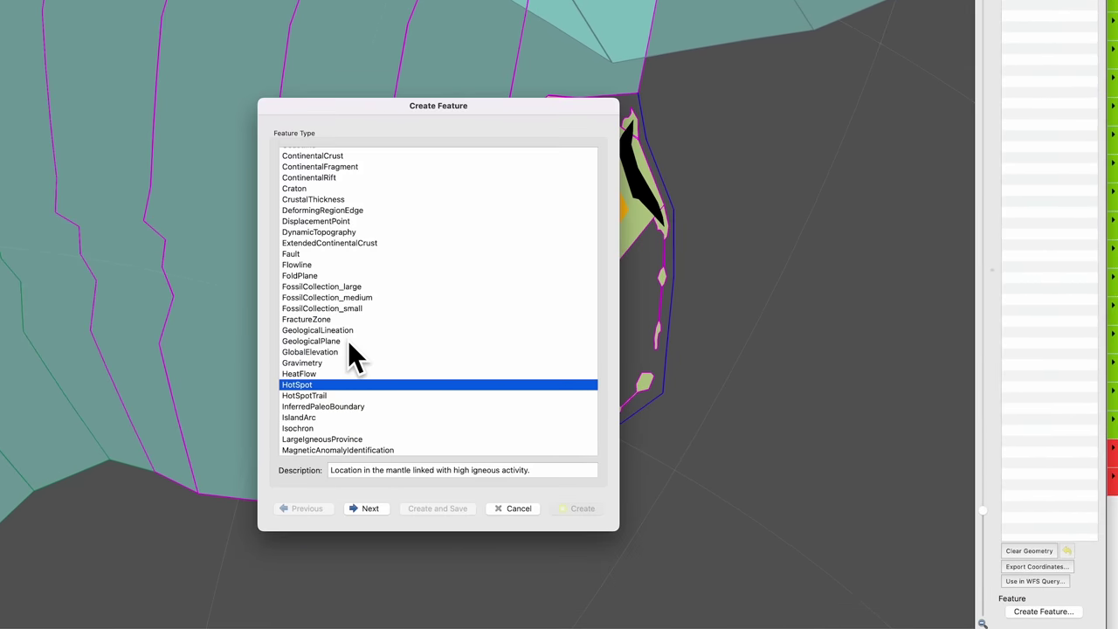
type("mo")
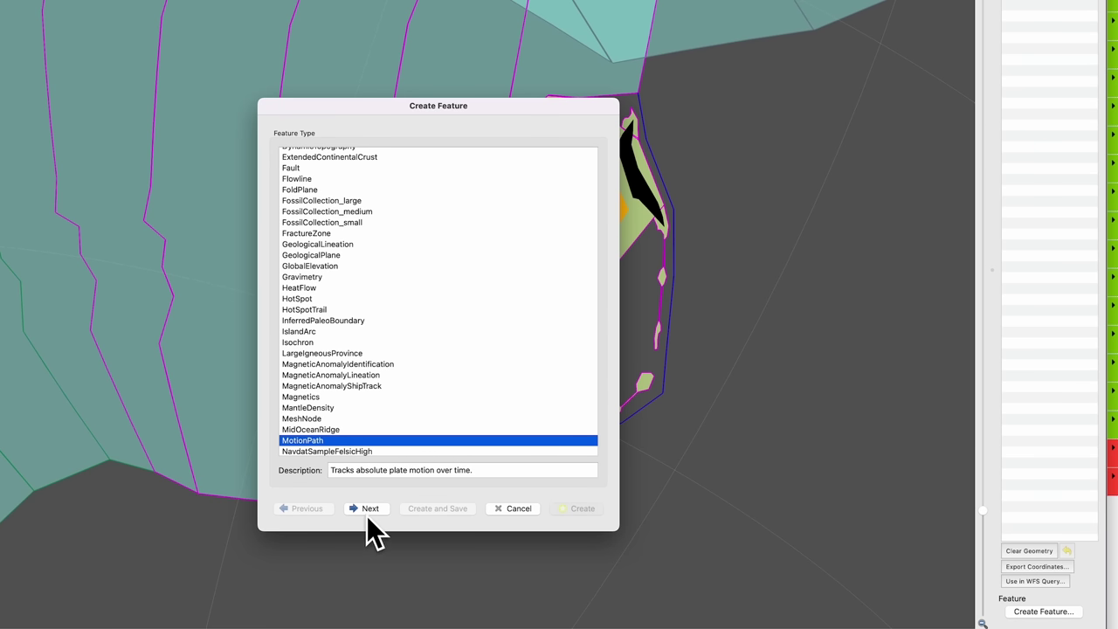
left_click(367, 509)
Set the motion path's plate ID to 201 and name it Hotspot Trail 650.
type("1")
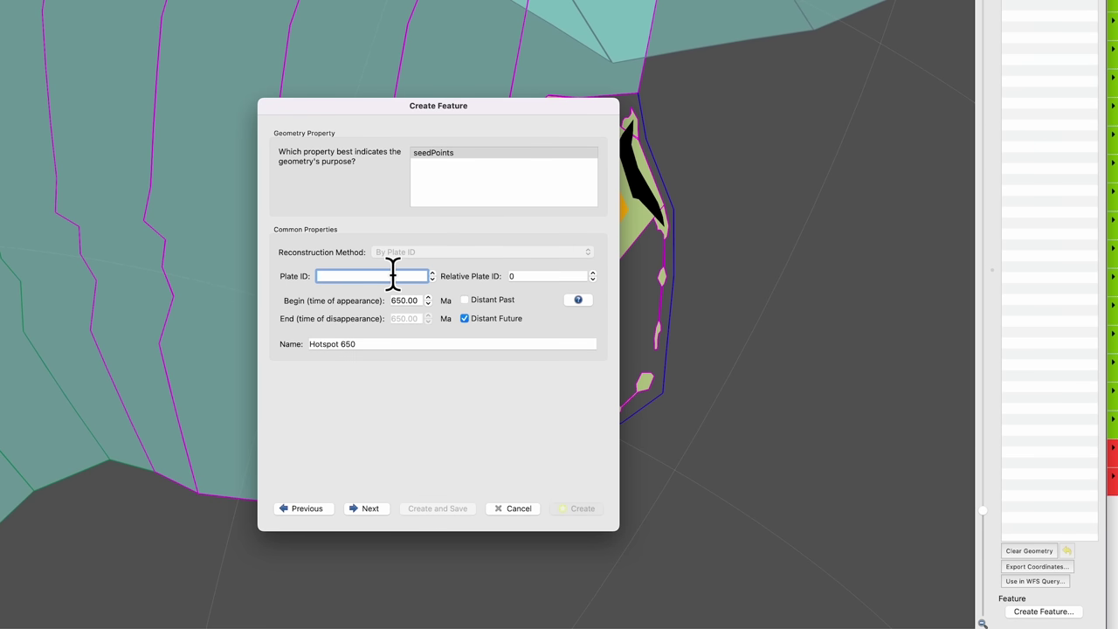
type("201")
key("Tab")
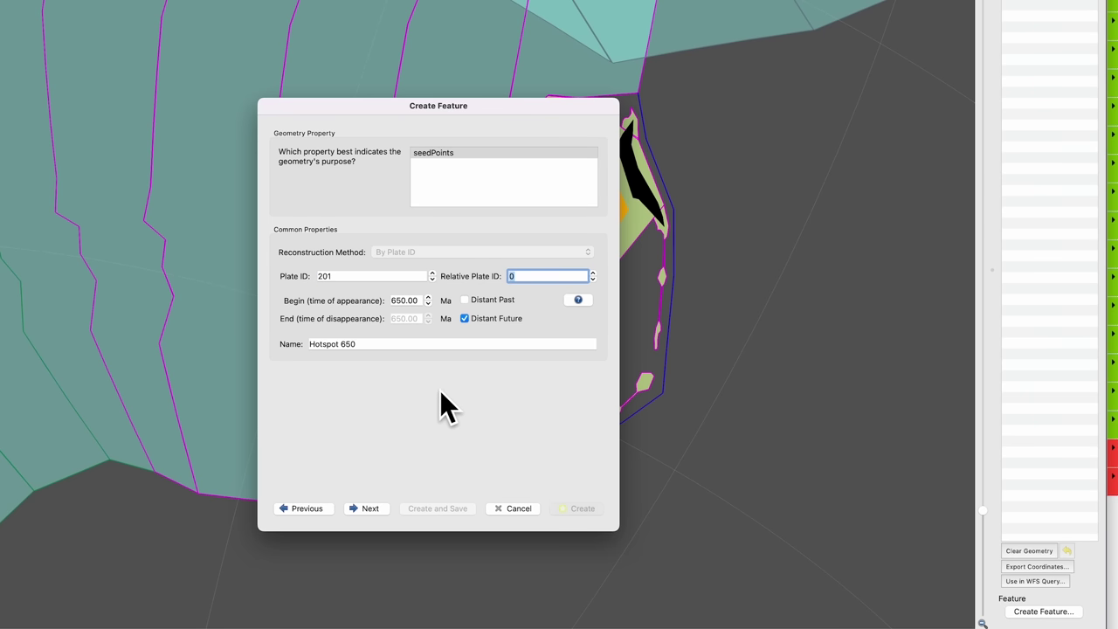
left_click(341, 343)
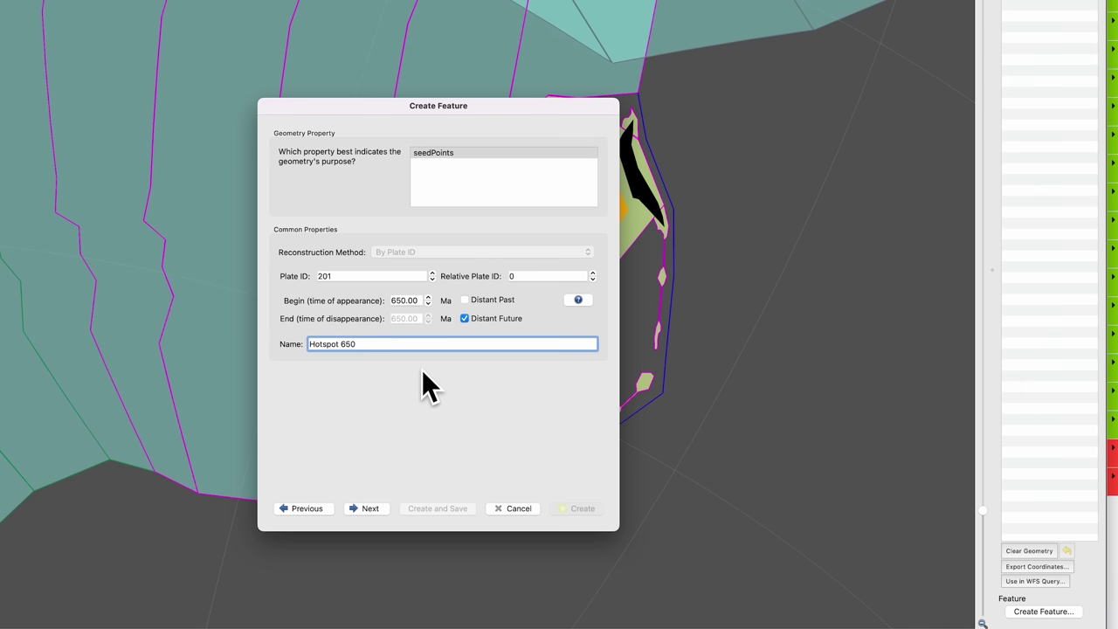
type("Trail")
left_click(364, 508)
Add the gpml:times property with times inserted from 650 to 0 Ma in steps of 10 My.
left_click(316, 297)
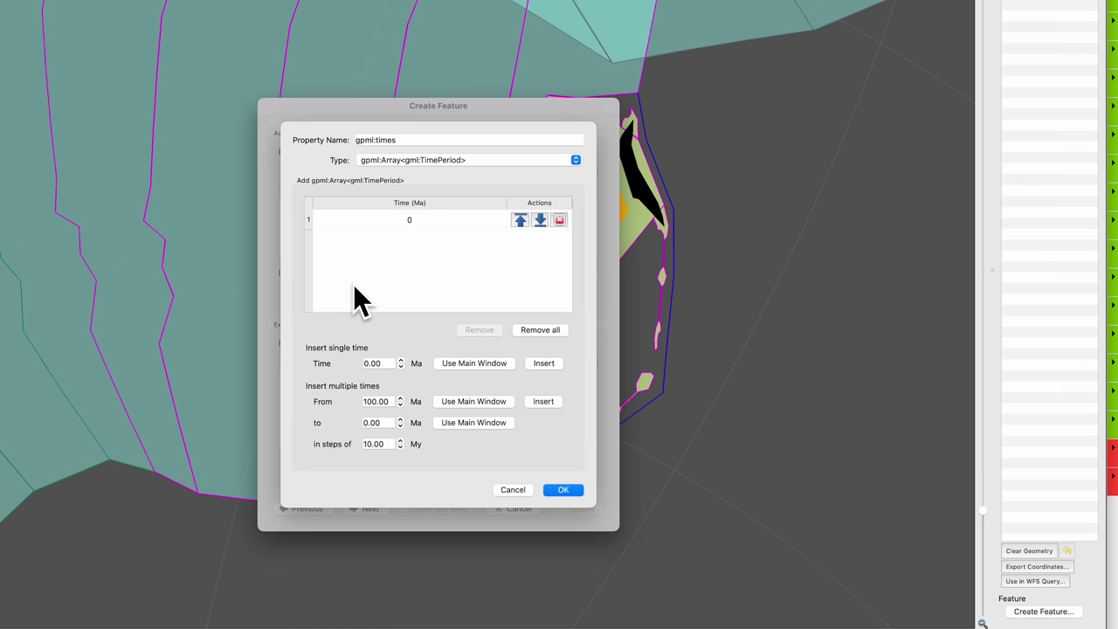
double_click(380, 401)
type("650")
left_click(546, 402)
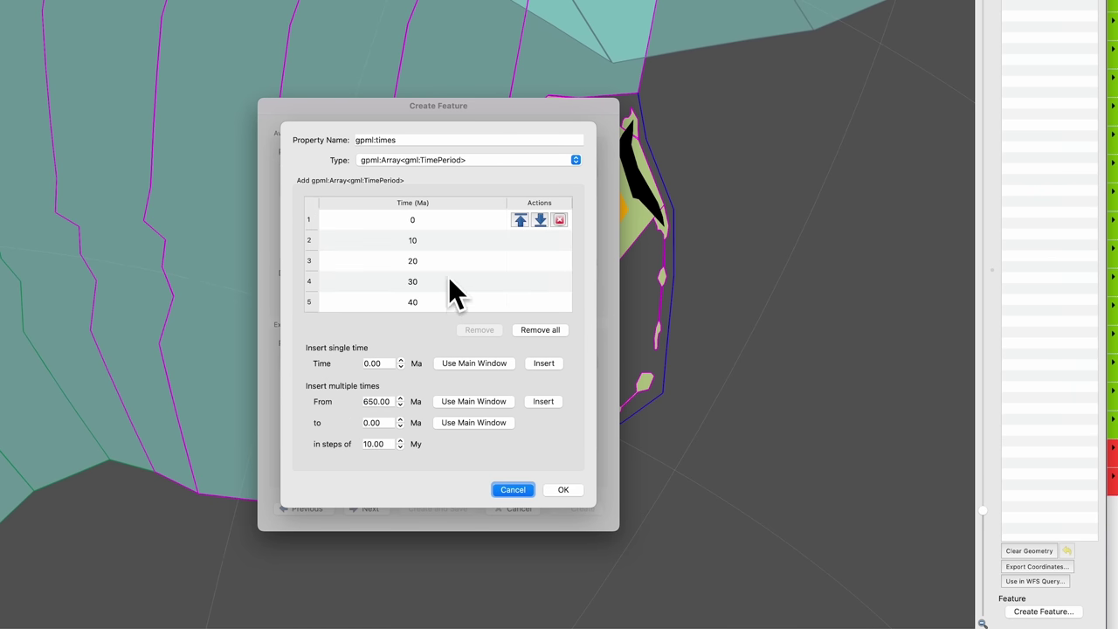
scroll(449, 277, "down", 20)
scroll(421, 302, "up", 20)
left_click(559, 491)
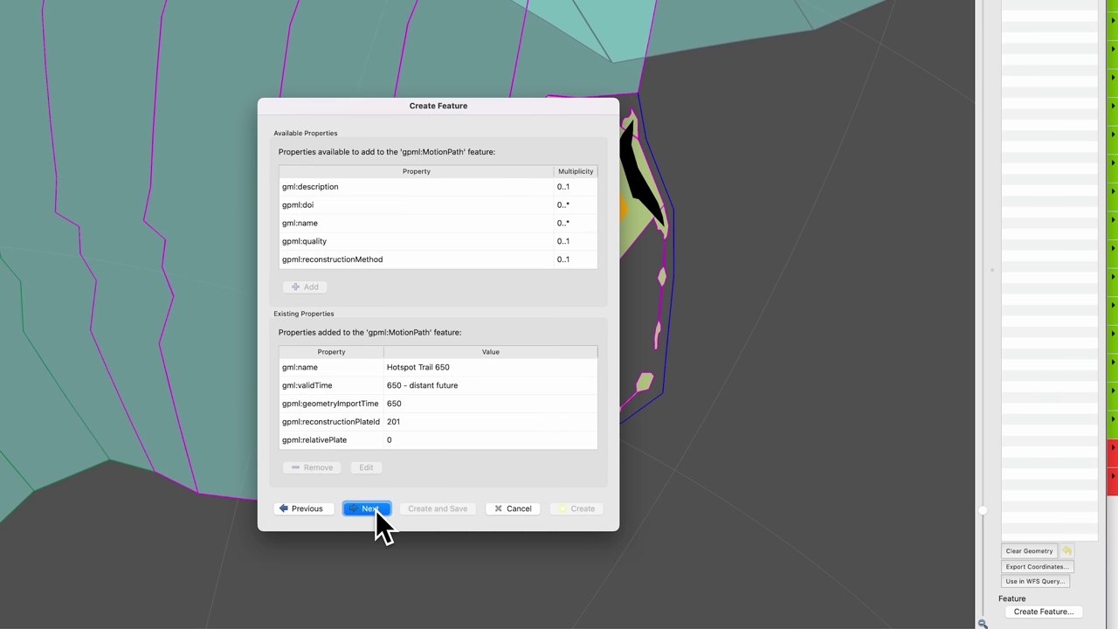
Assign the motion path to the Hotspot Trails.gpml collection and create it.
left_click(376, 512)
left_click(438, 375)
left_click(578, 508)
Play the reconstruction from 650 to 598 Ma and examine the trails from the three hotspot points.
scroll(567, 378, "down", 5)
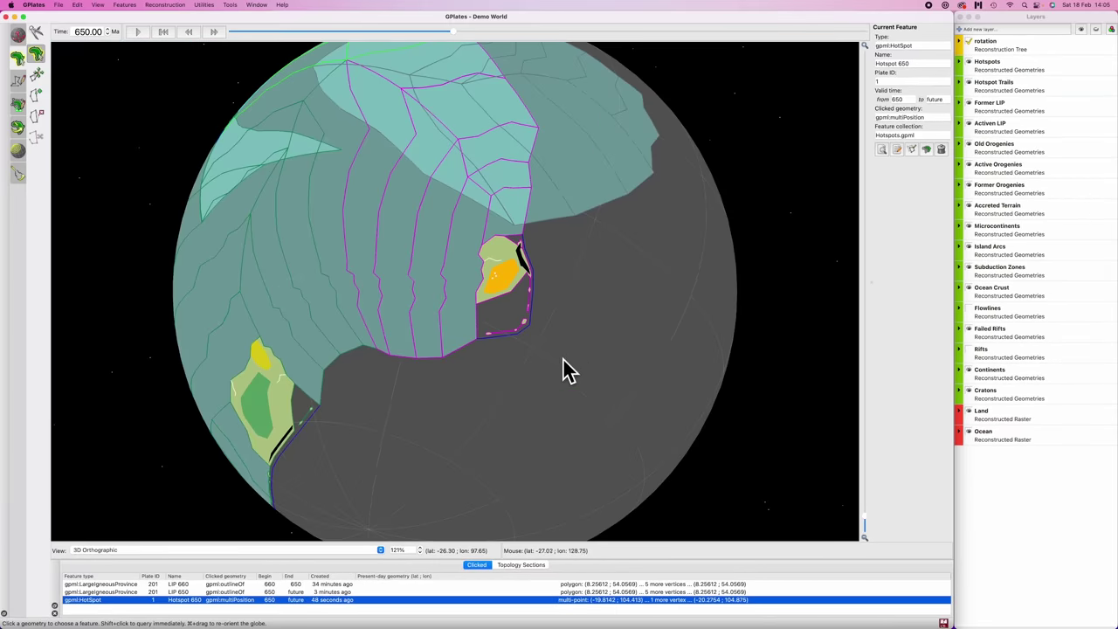
scroll(548, 339, "up", 2)
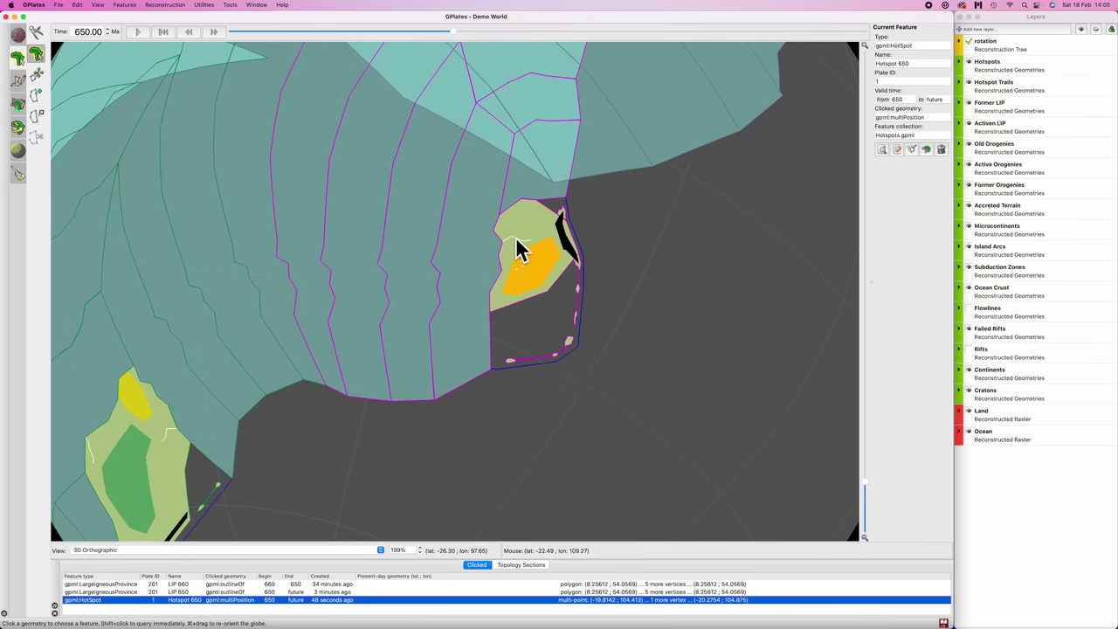
left_click(137, 31)
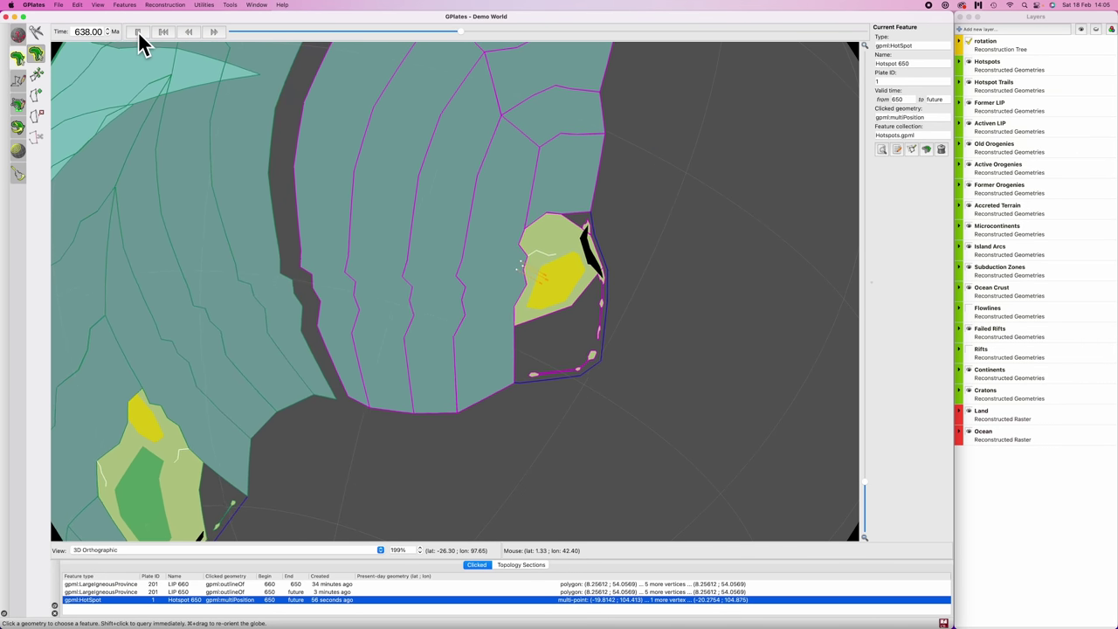
left_click(138, 31)
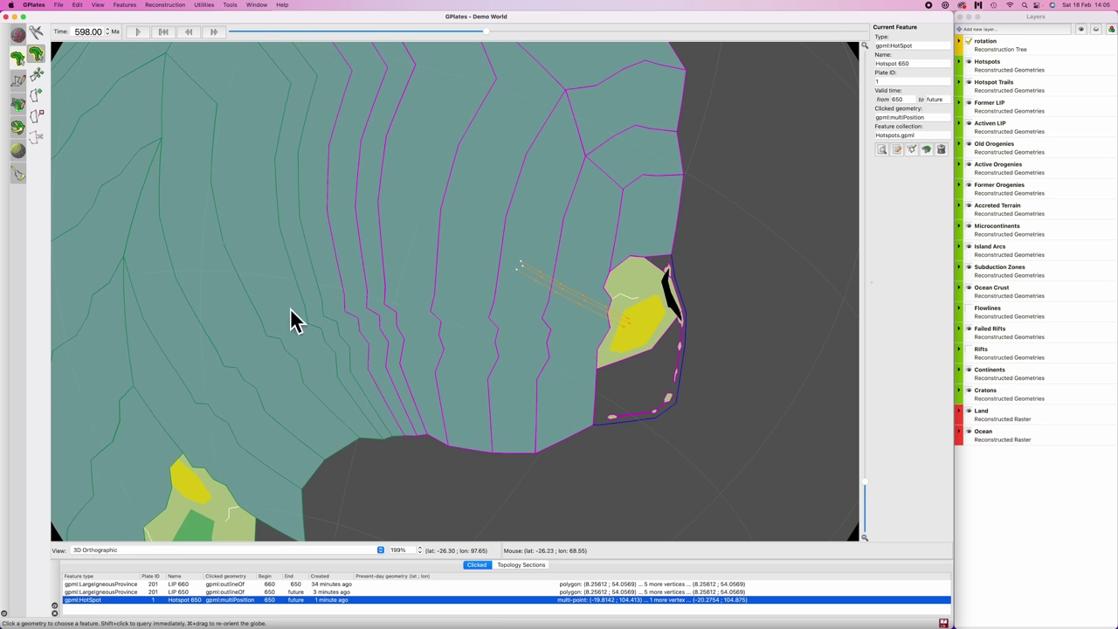
Advance the reconstruction time to about 583 Ma and examine the three trails close up and on the whole globe.
scroll(444, 388, "up", 3)
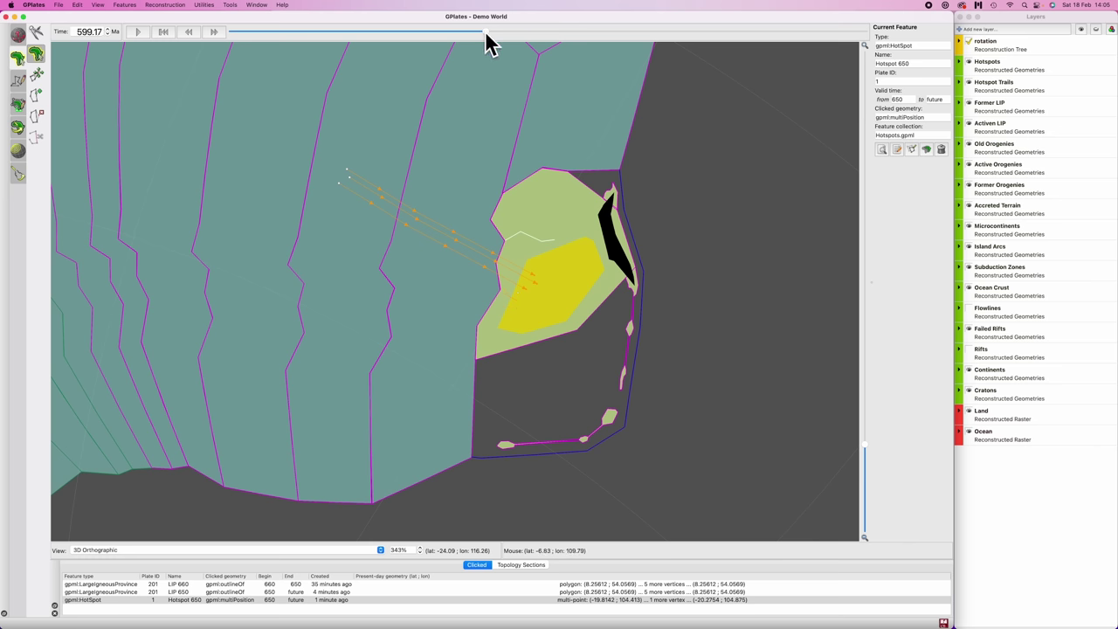
mouse_move(485, 35)
left_mouse_down()
mouse_move(458, 32)
mouse_move(496, 43)
left_mouse_up()
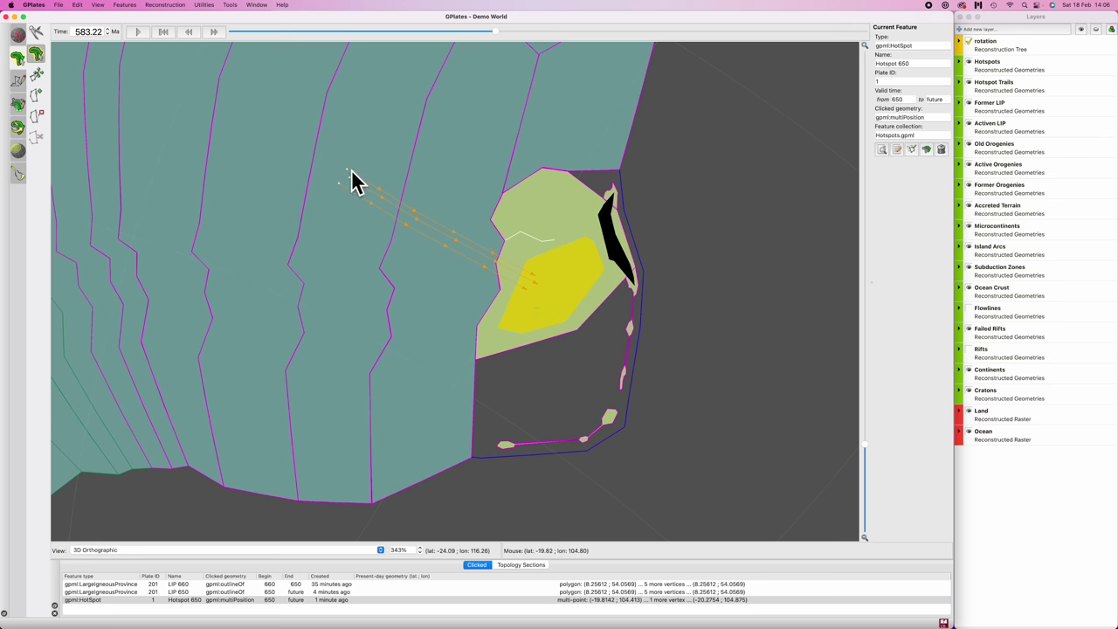
scroll(423, 259, "down", 10)
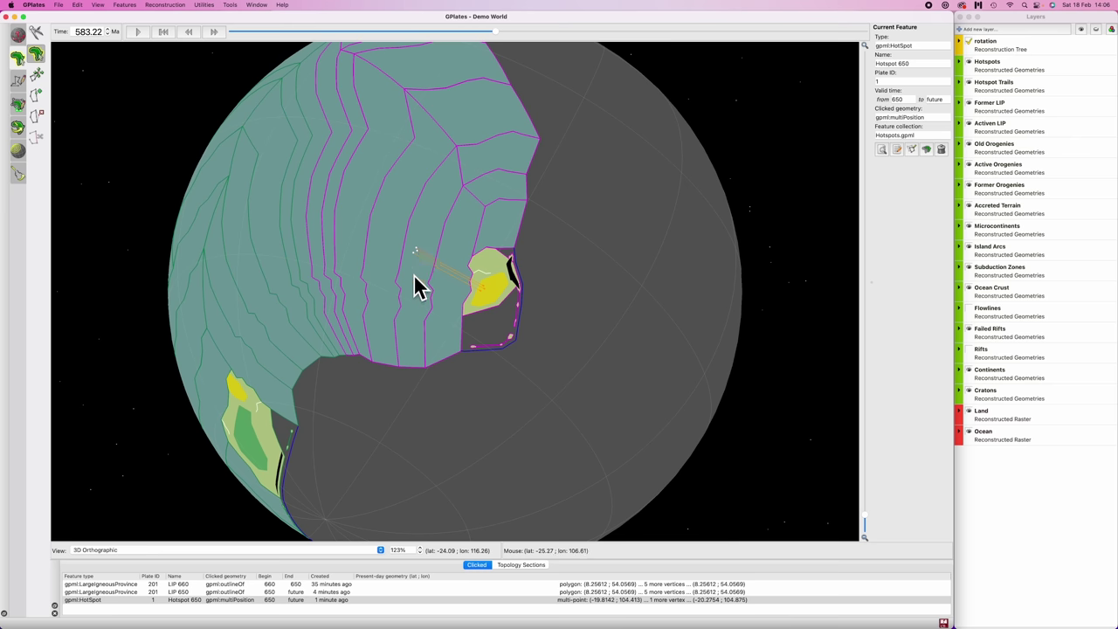
left_click_drag(414, 290, 416, 253)
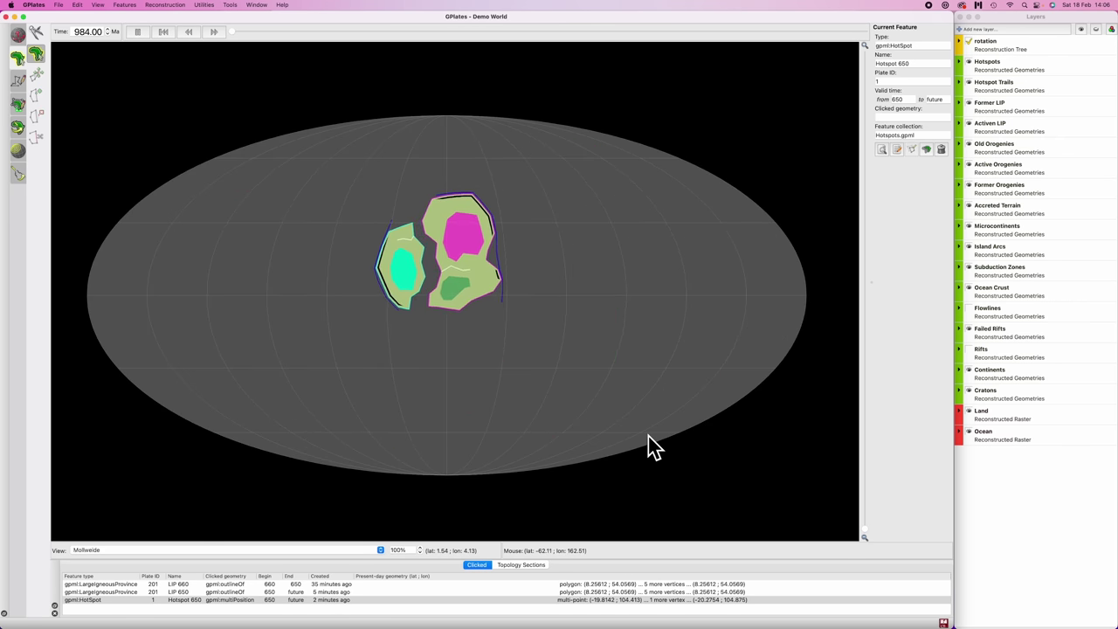